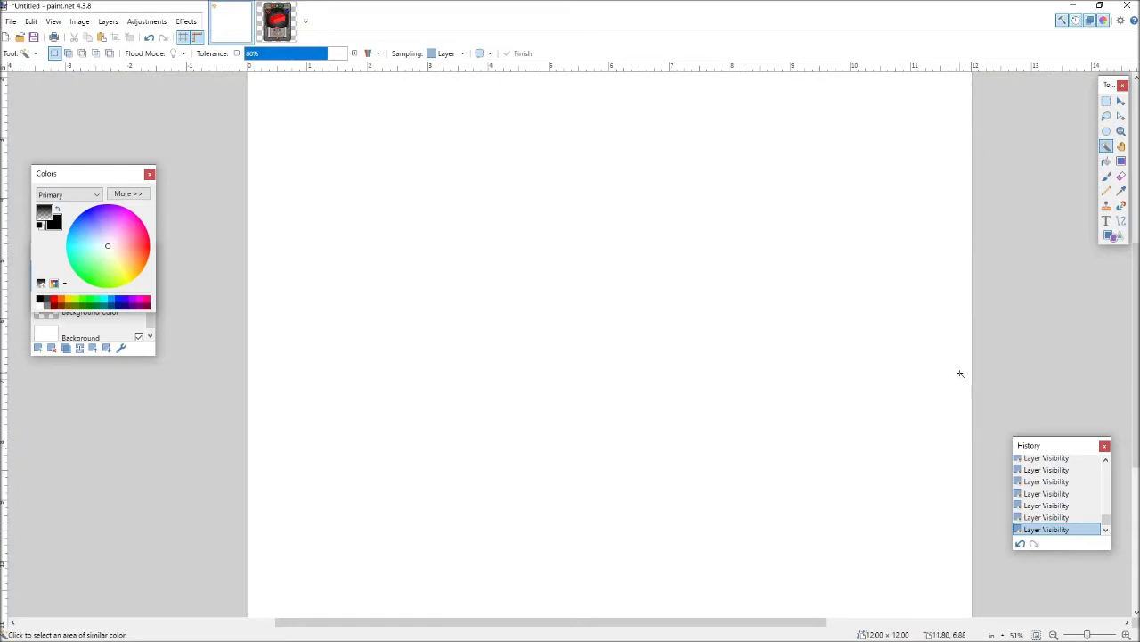
Step: Examine the finished card in The Brick.png, from the stat badges and brick artwork down to the scroll and its text
click(276, 20)
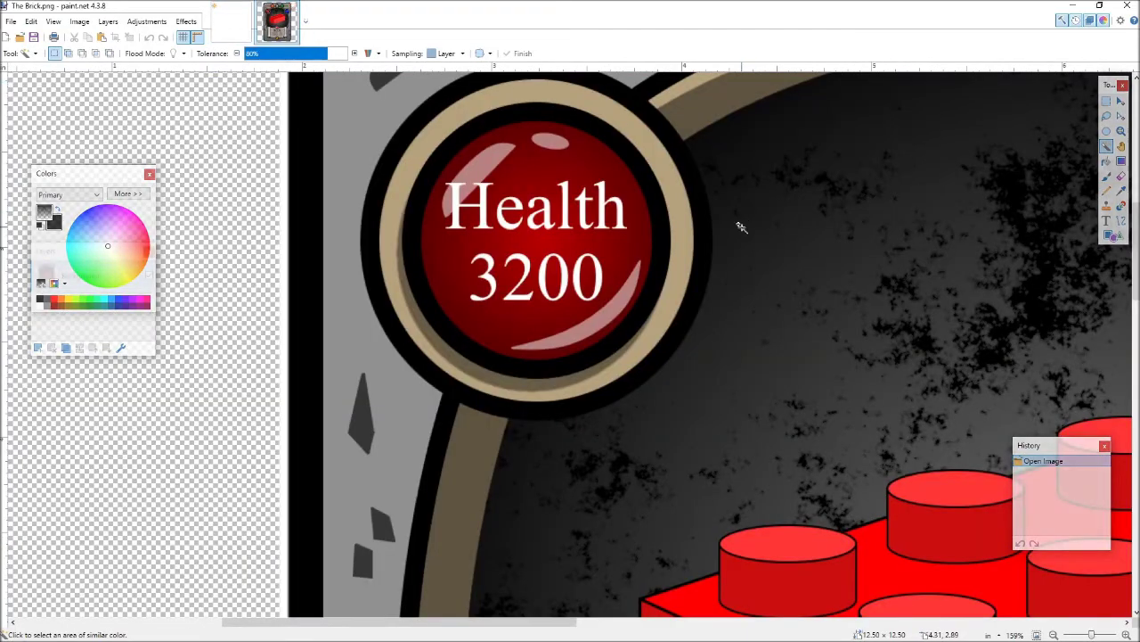
scroll(743, 228, down, 5)
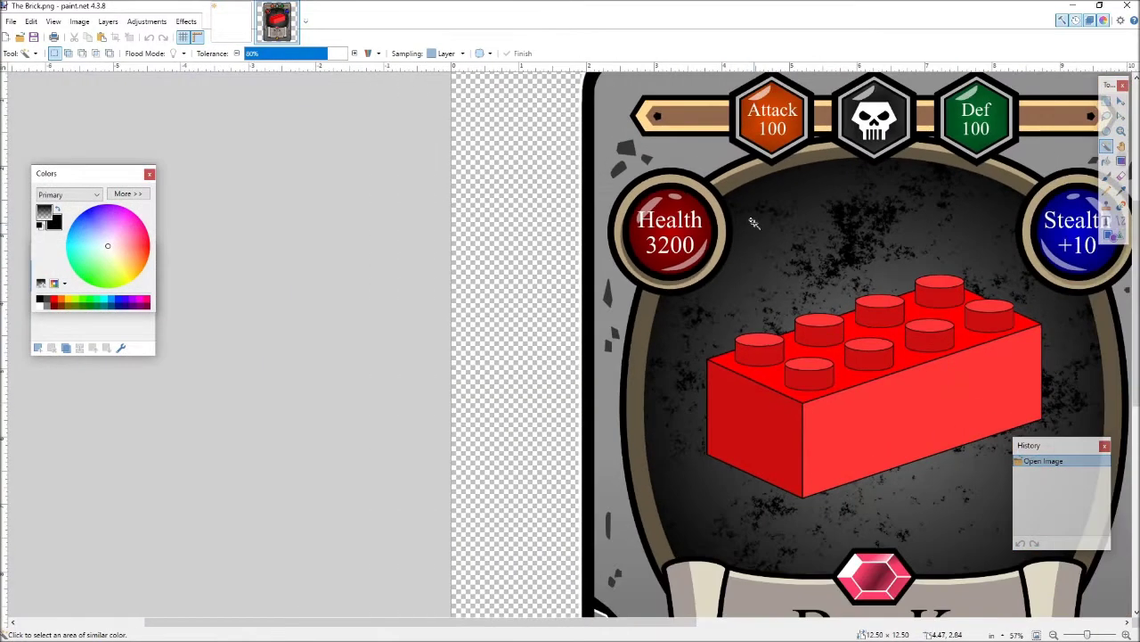
scroll(781, 460, down, 2)
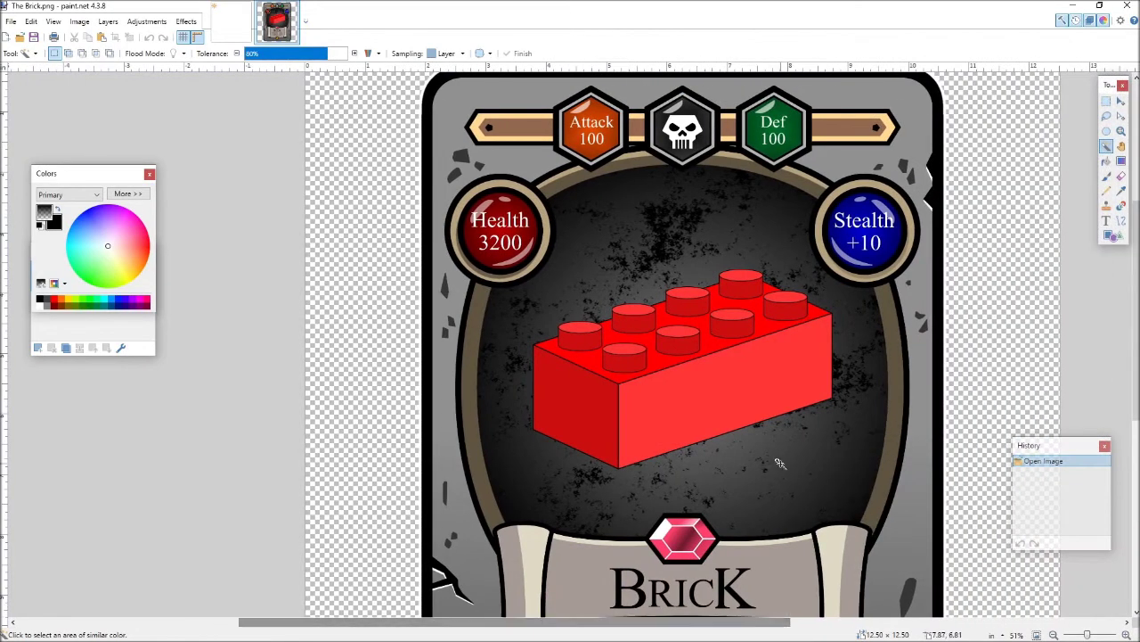
scroll(781, 456, down, 2)
scroll(847, 408, up, 1)
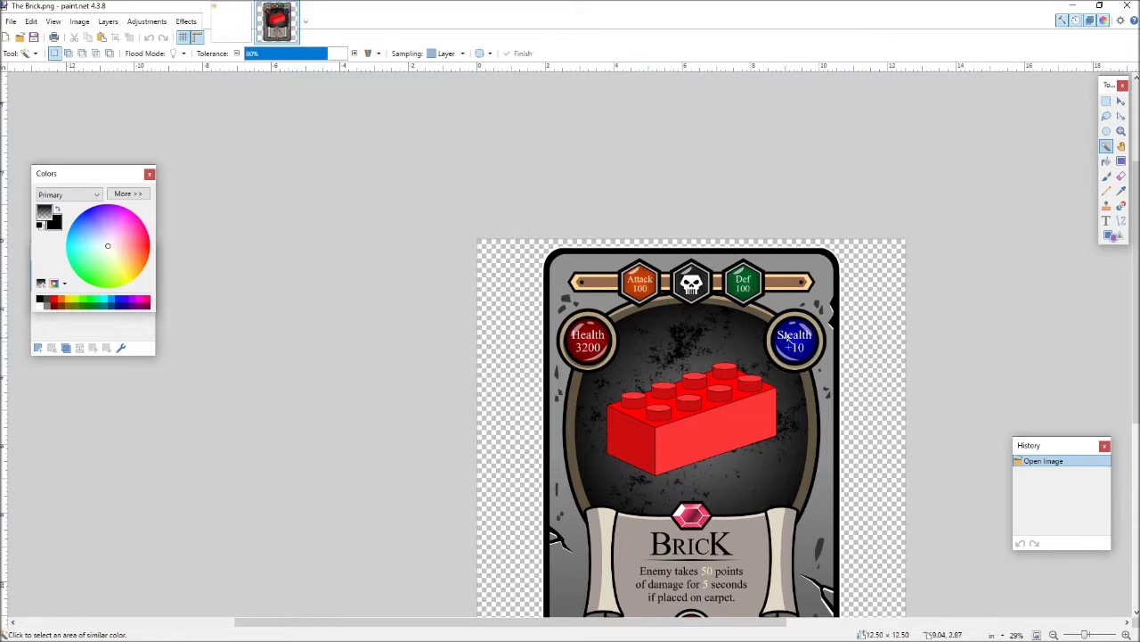
scroll(806, 358, down, 3)
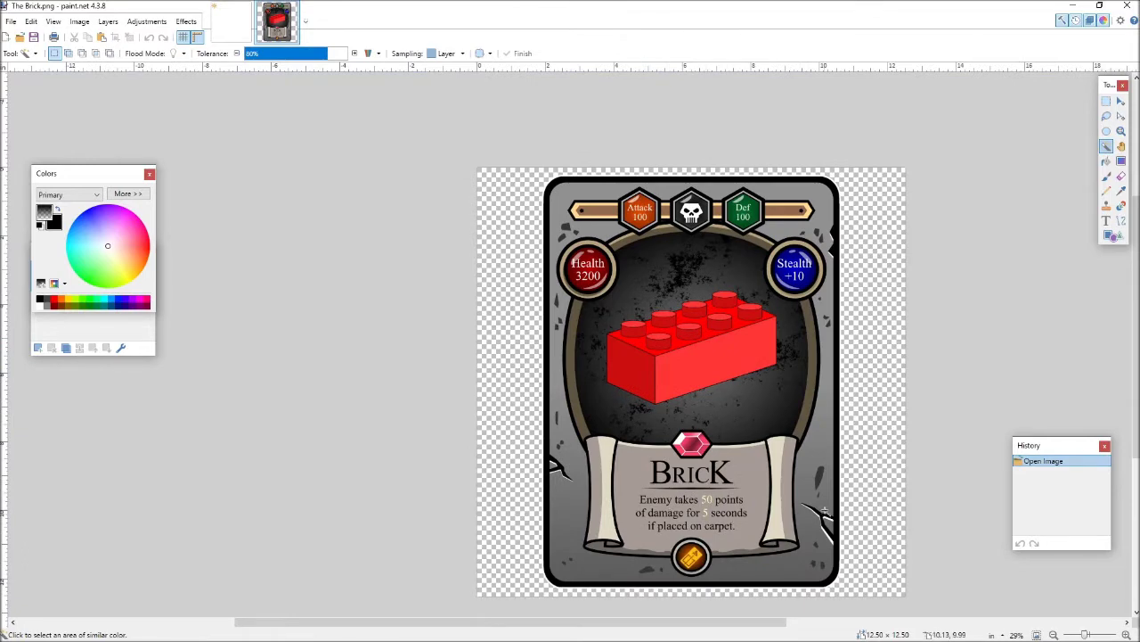
ctrl+scroll(793, 547, up, 3)
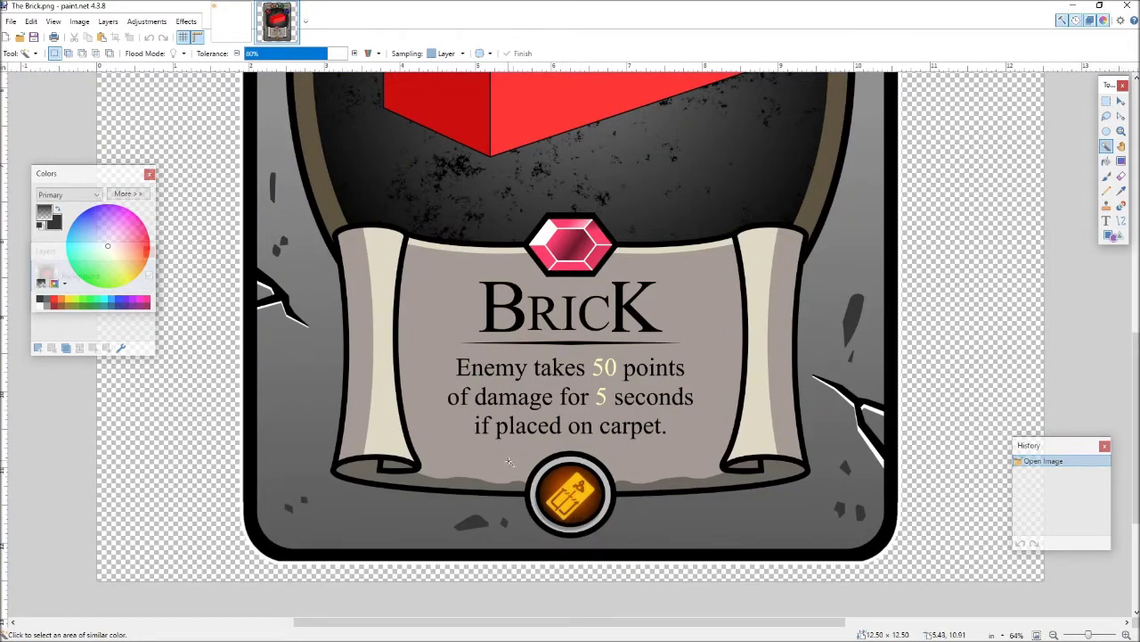
ctrl+scroll(664, 490, down, 3)
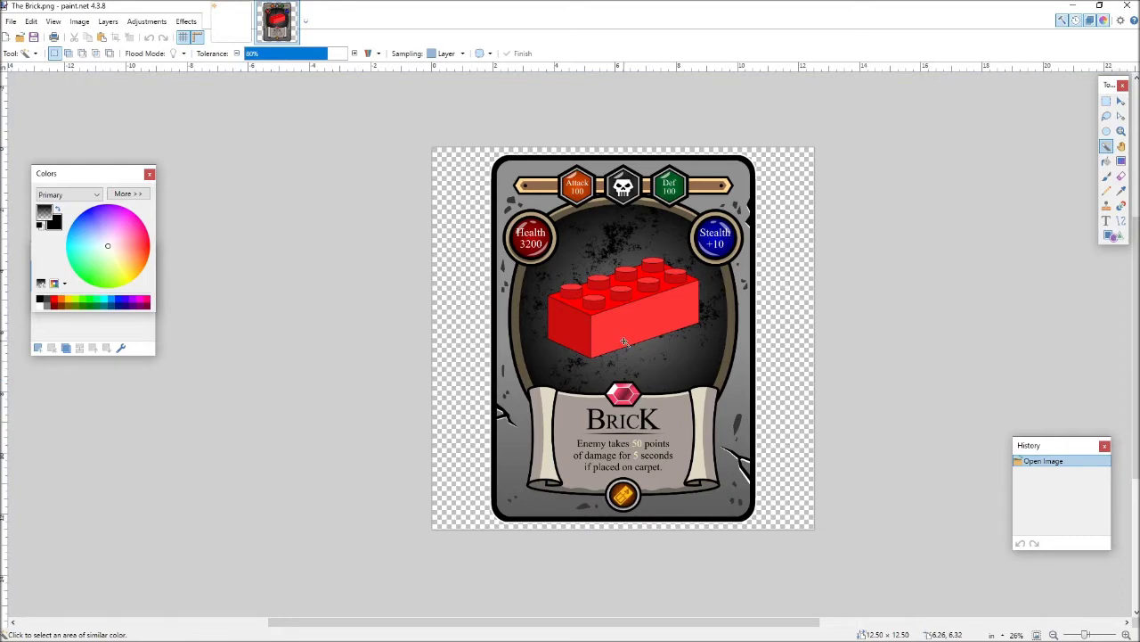
Step: Make an elliptical selection about 1.80 × 1.74 in around the card's Health badge
ctrl+scroll(533, 207, up, 4)
ctrl+scroll(532, 234, up, 6)
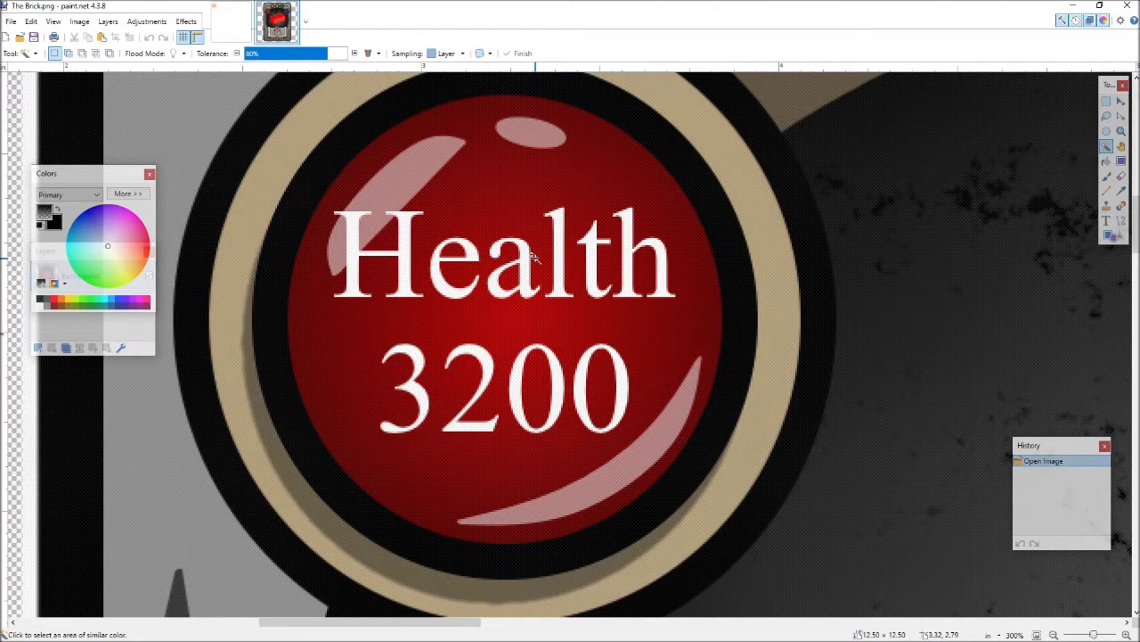
ctrl+scroll(534, 258, down, 2)
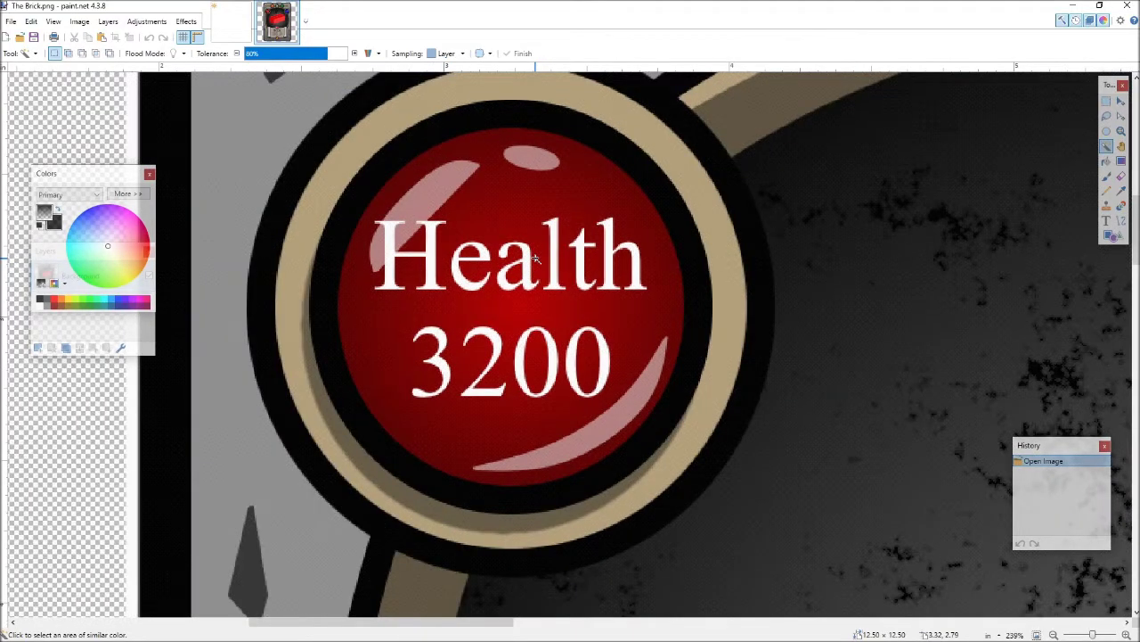
scroll(534, 258, down, 1)
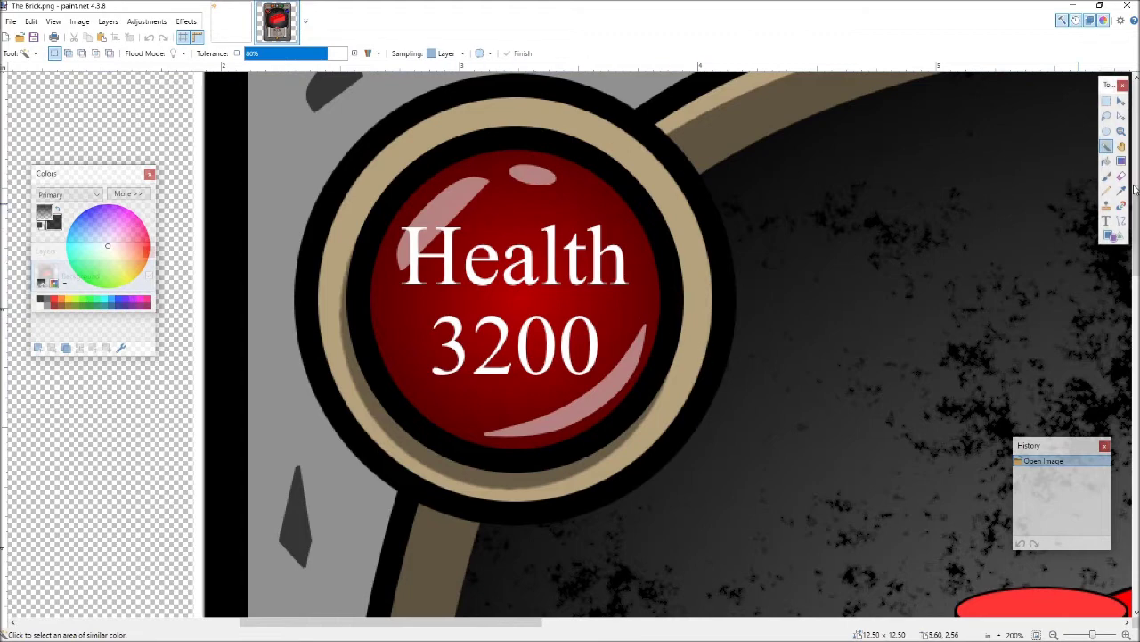
click(1106, 131)
mouse_move(294, 95)
mouse_down()
mouse_move(731, 458)
mouse_move(724, 510)
mouse_up()
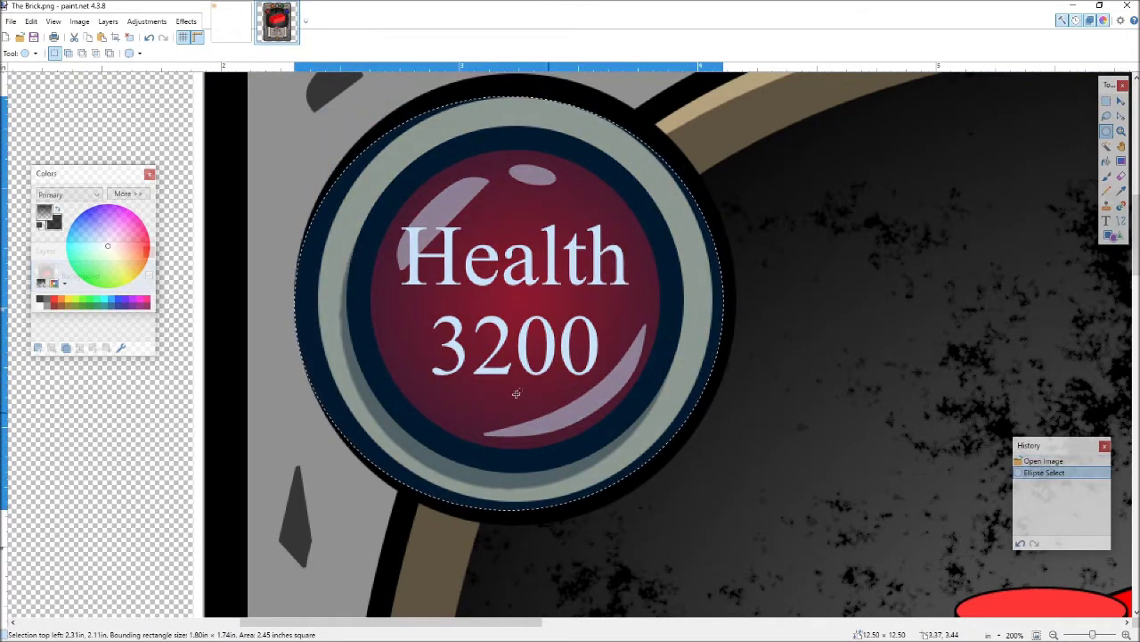
Step: In the untitled image, rename the Circle layer above Inner Circle Background Color as Inner Circle
click(231, 30)
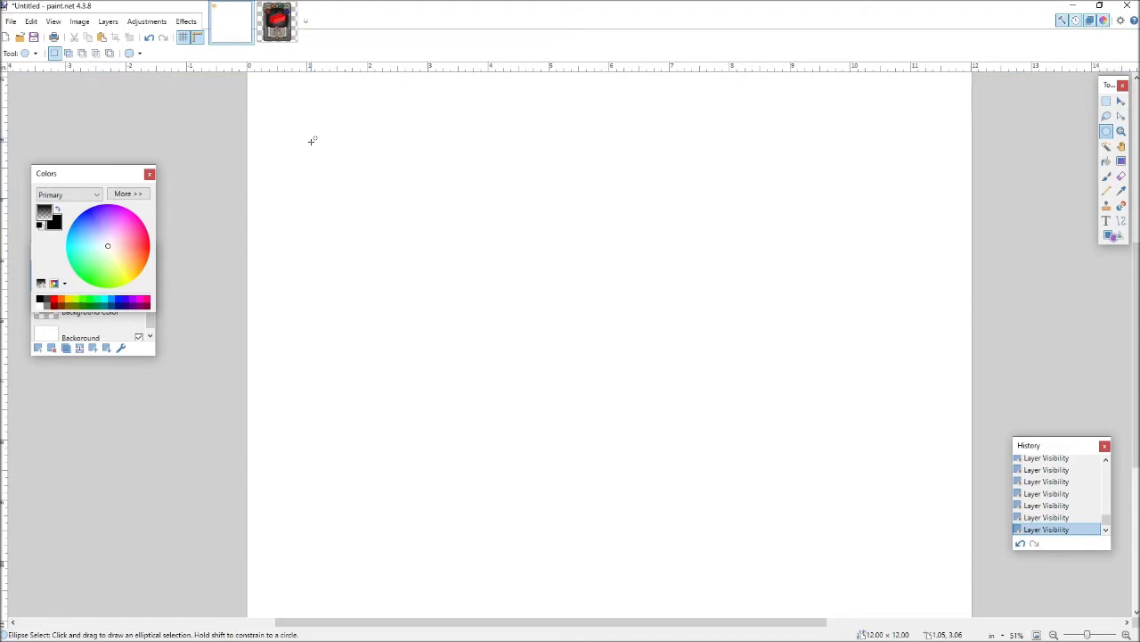
click(101, 353)
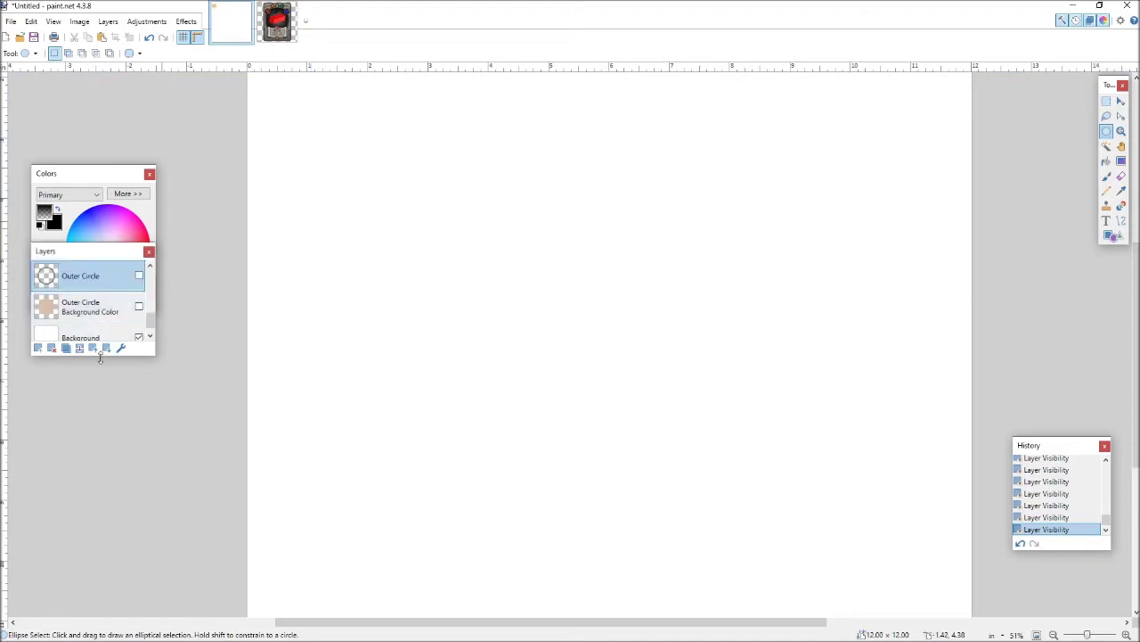
scroll(138, 332, down, 1)
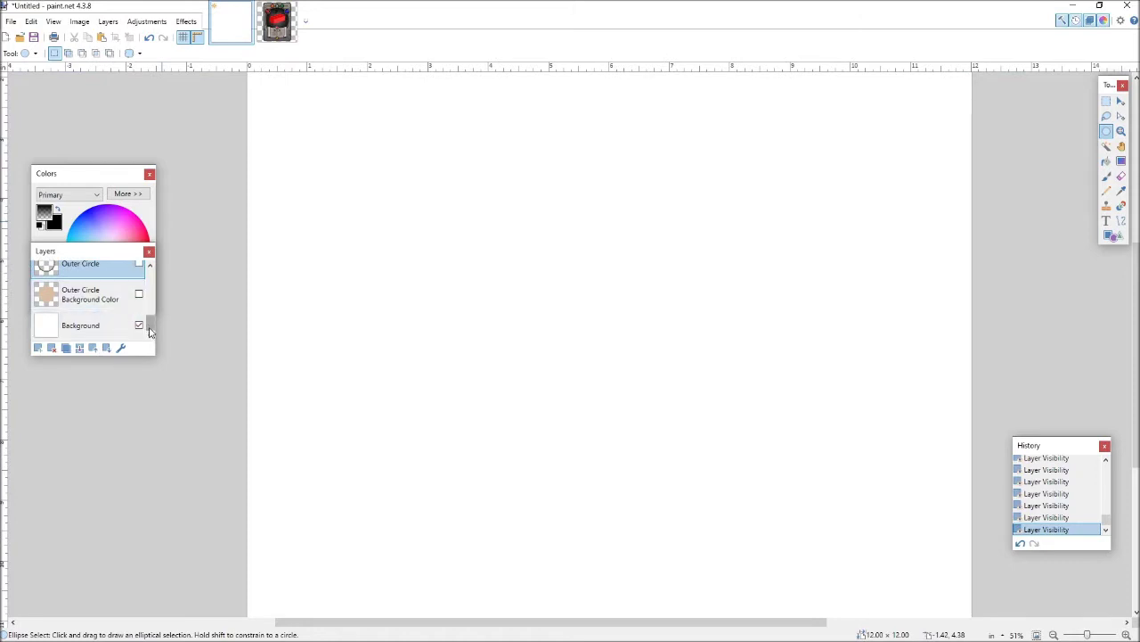
scroll(153, 322, up, 2)
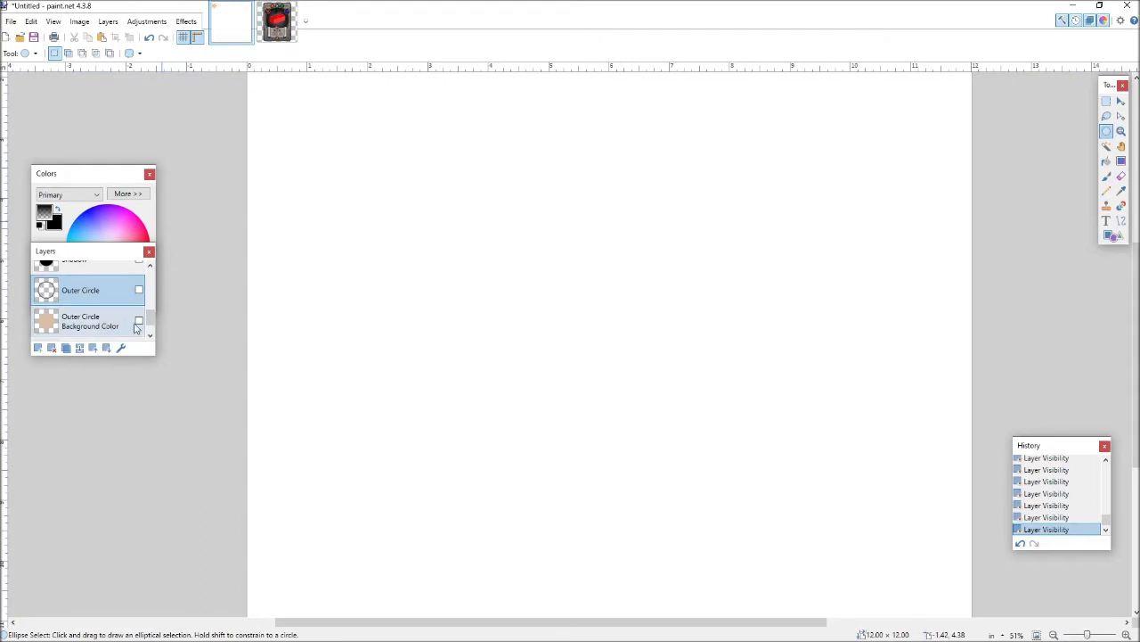
scroll(124, 322, up, 3)
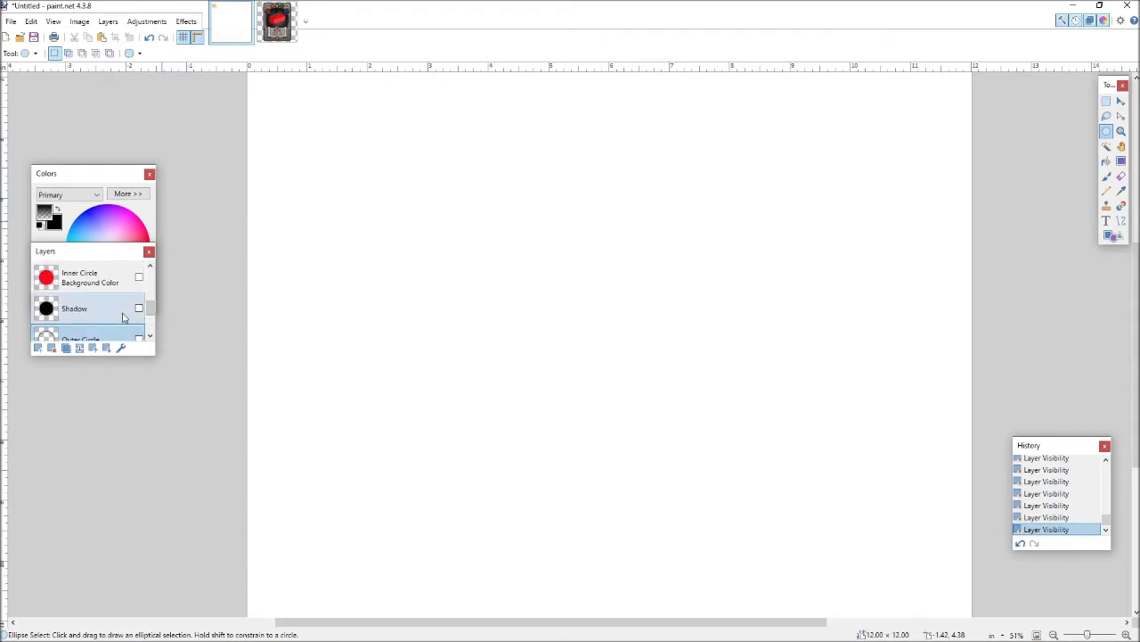
scroll(151, 311, up, 1)
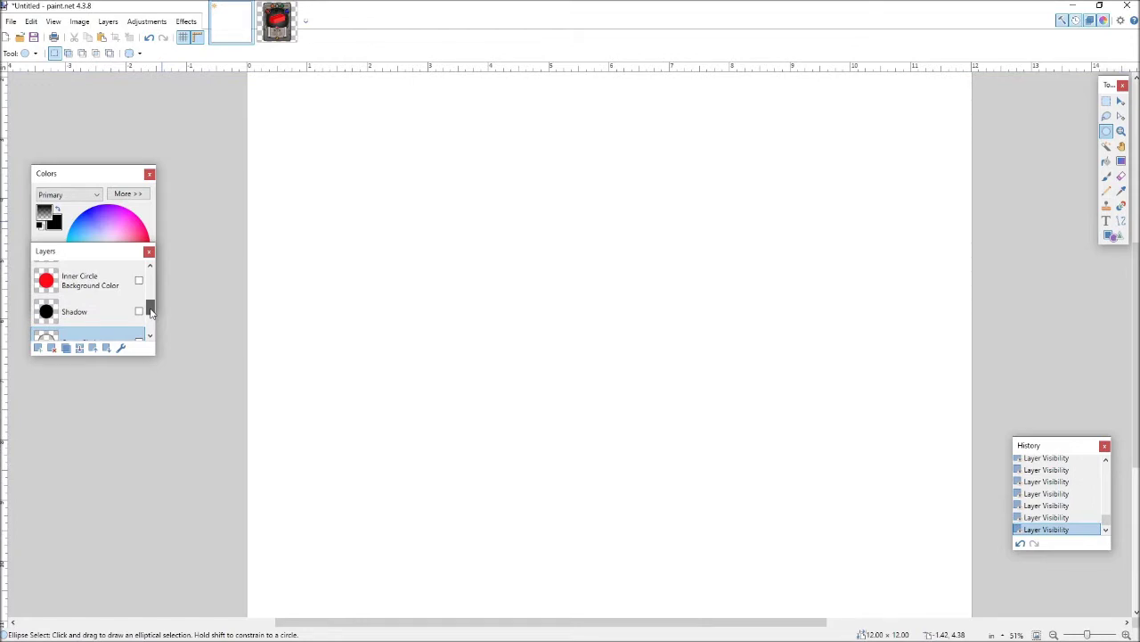
scroll(143, 312, up, 1)
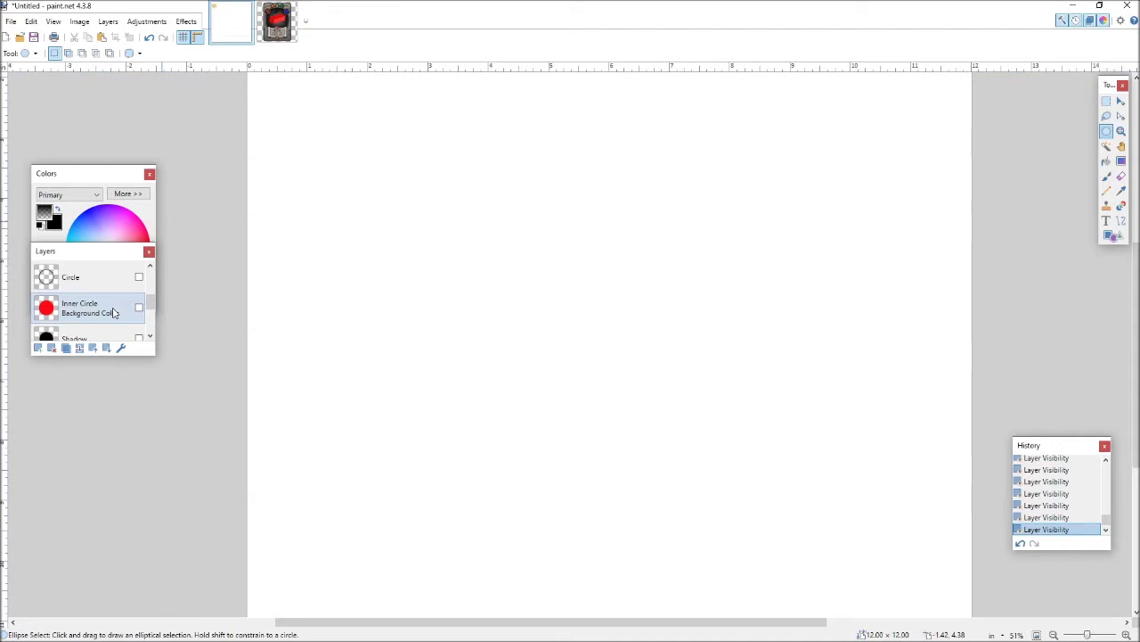
scroll(148, 303, up, 1)
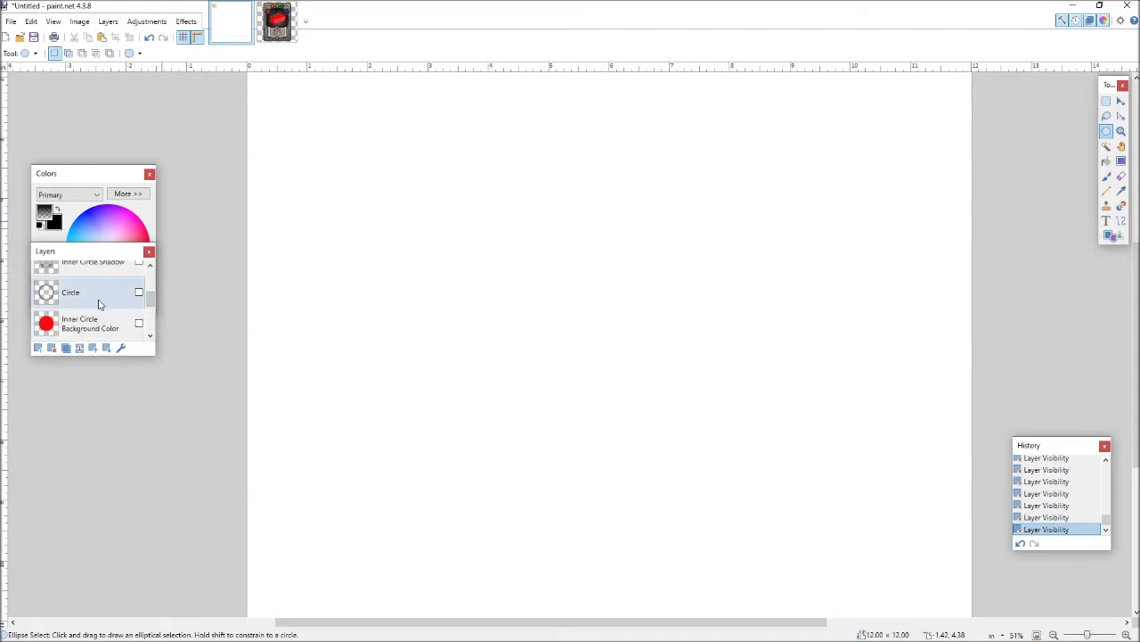
double_click(99, 305)
key(Home)
text(Inne)
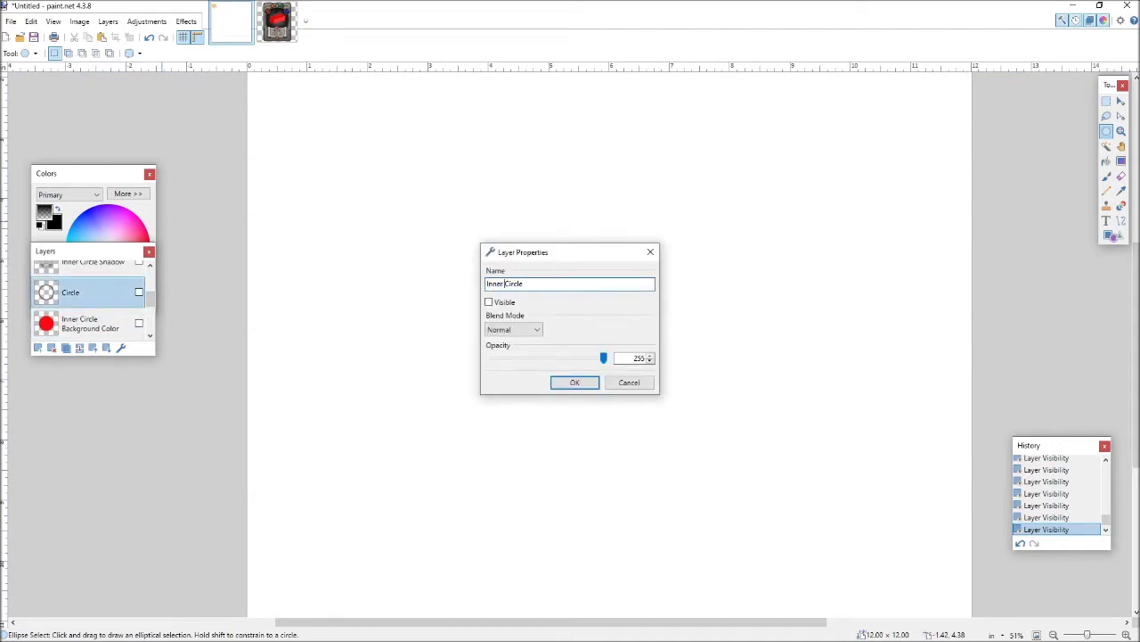
click(574, 382)
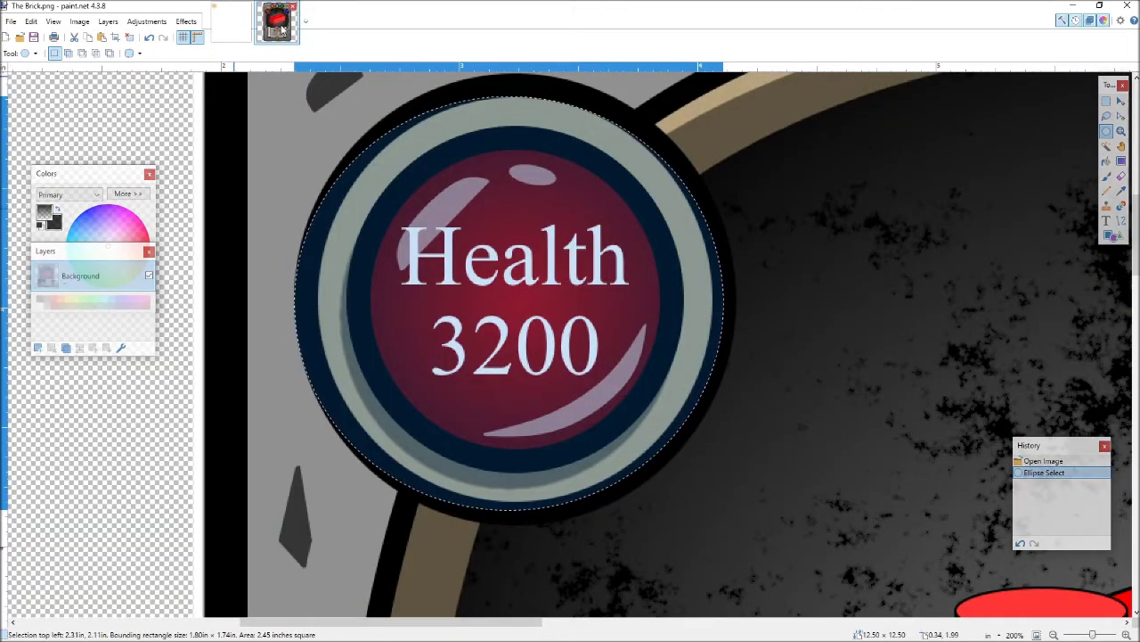
Step: View the whole card, then return to the untitled image and make the Outer Circle layer visible
scroll(716, 214, down, 8)
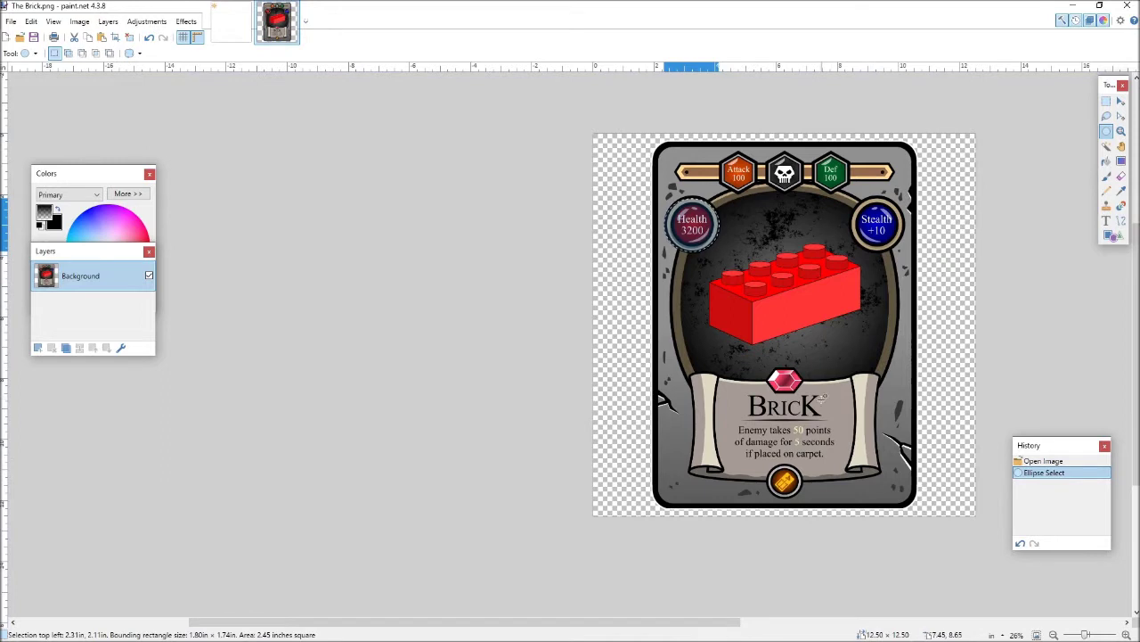
click(223, 36)
scroll(142, 284, up, 2)
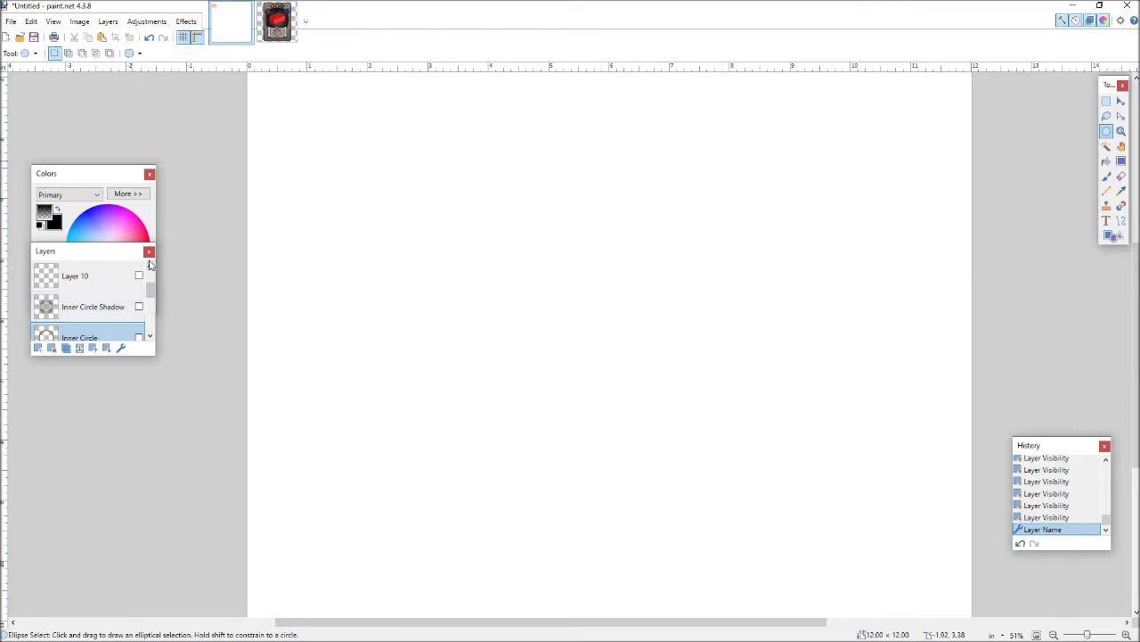
scroll(149, 265, up, 2)
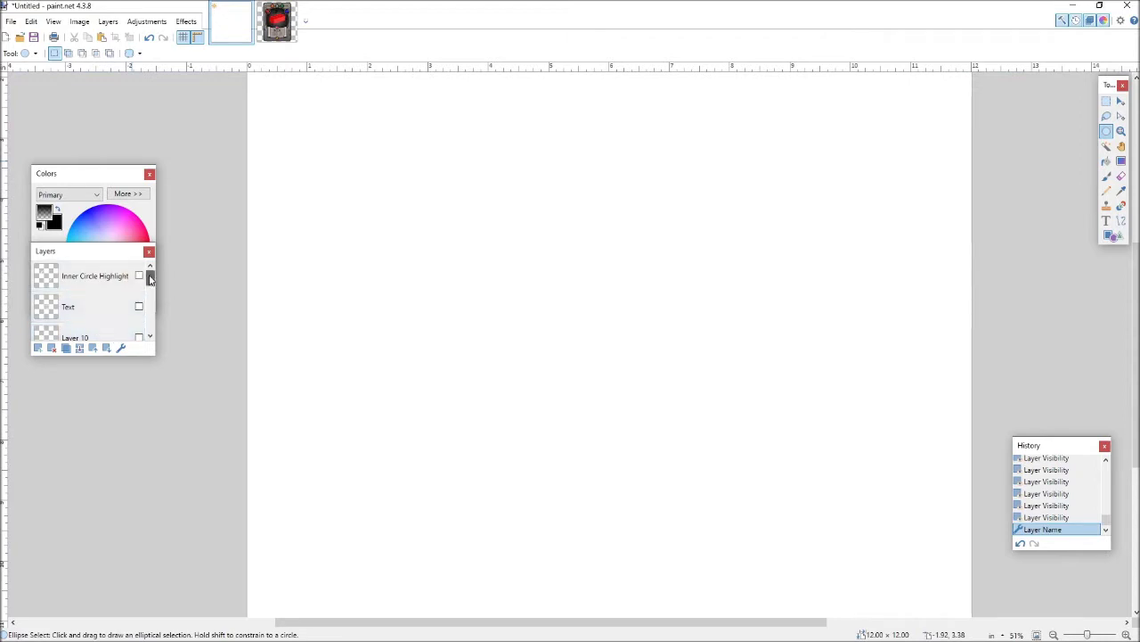
drag(151, 283, 147, 323)
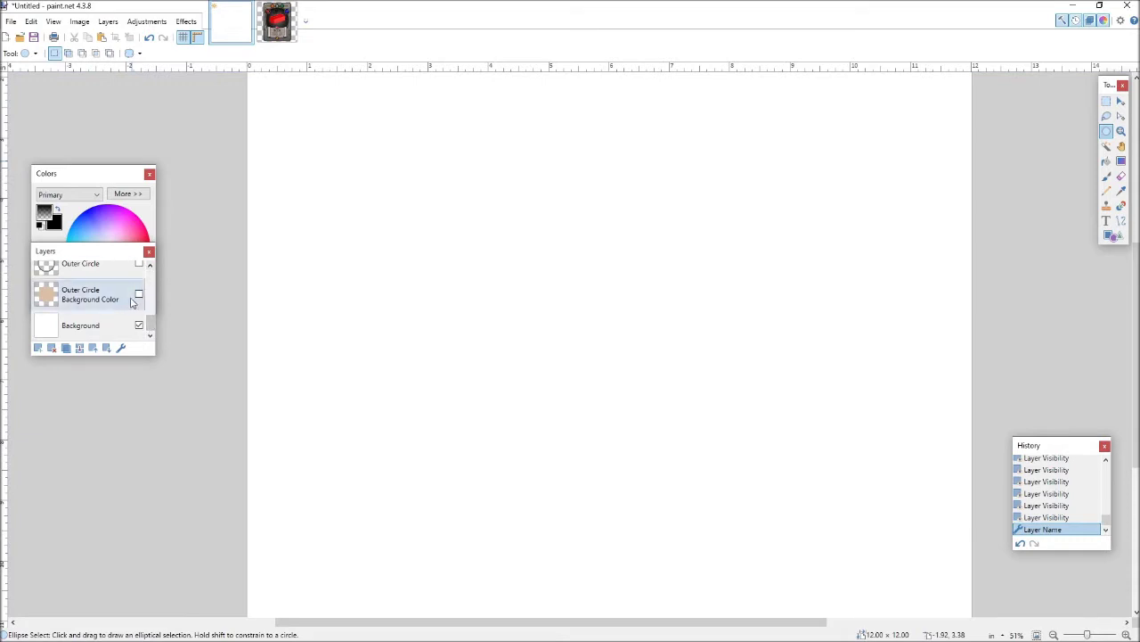
click(138, 266)
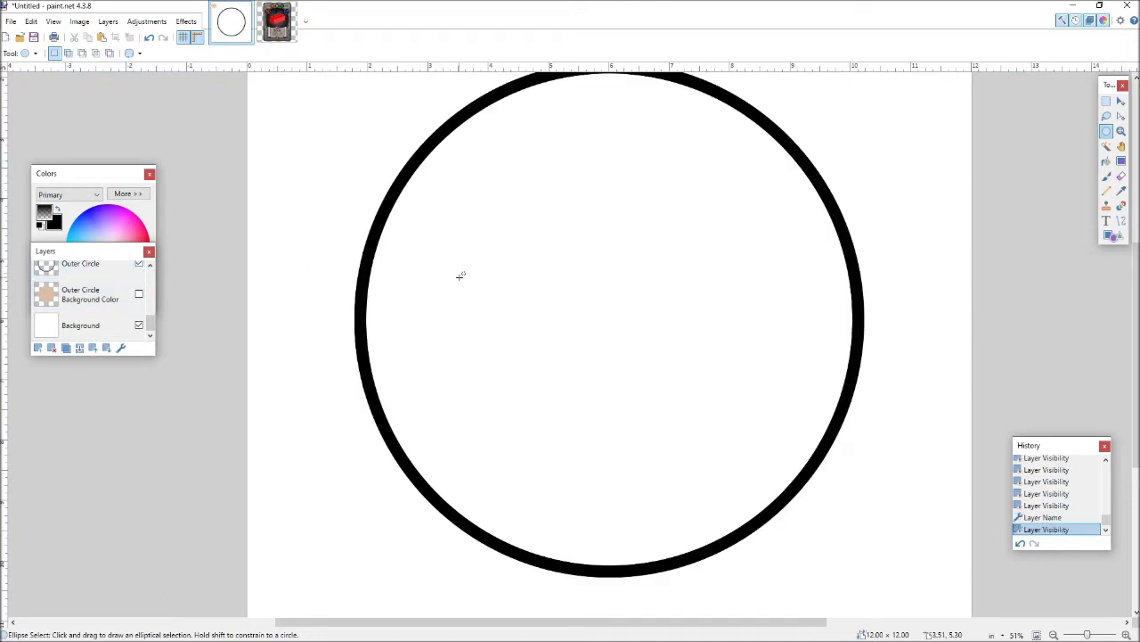
scroll(1137, 258, up, 2)
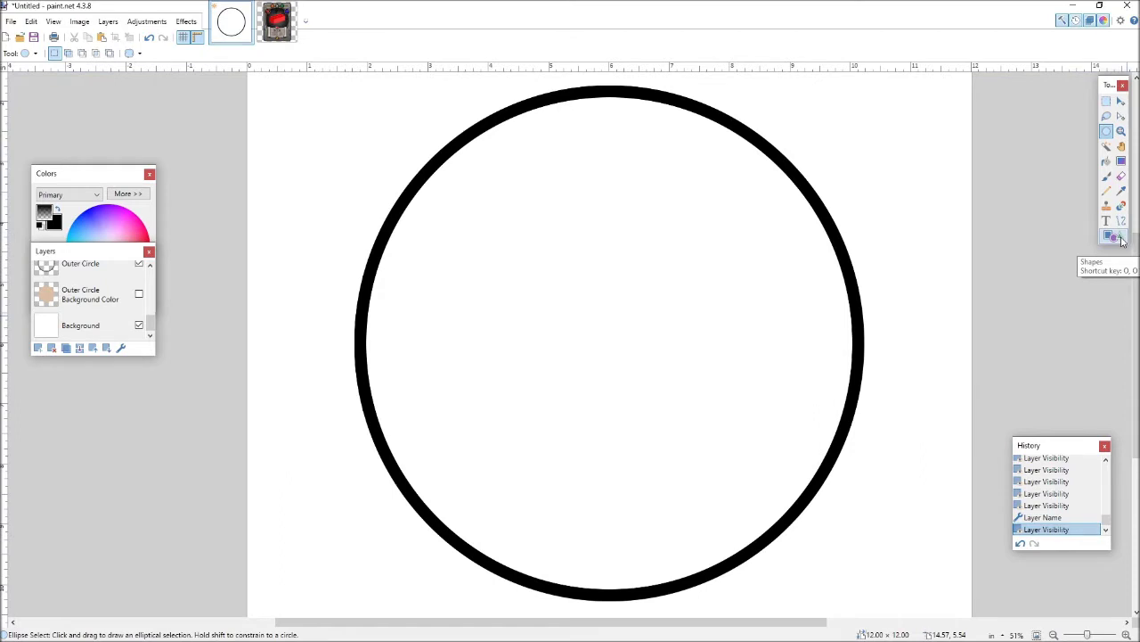
Step: Activate the Shapes tool with the Ellipse shape and swap the colors so black is primary, placing the Colors window below Layers
click(1119, 238)
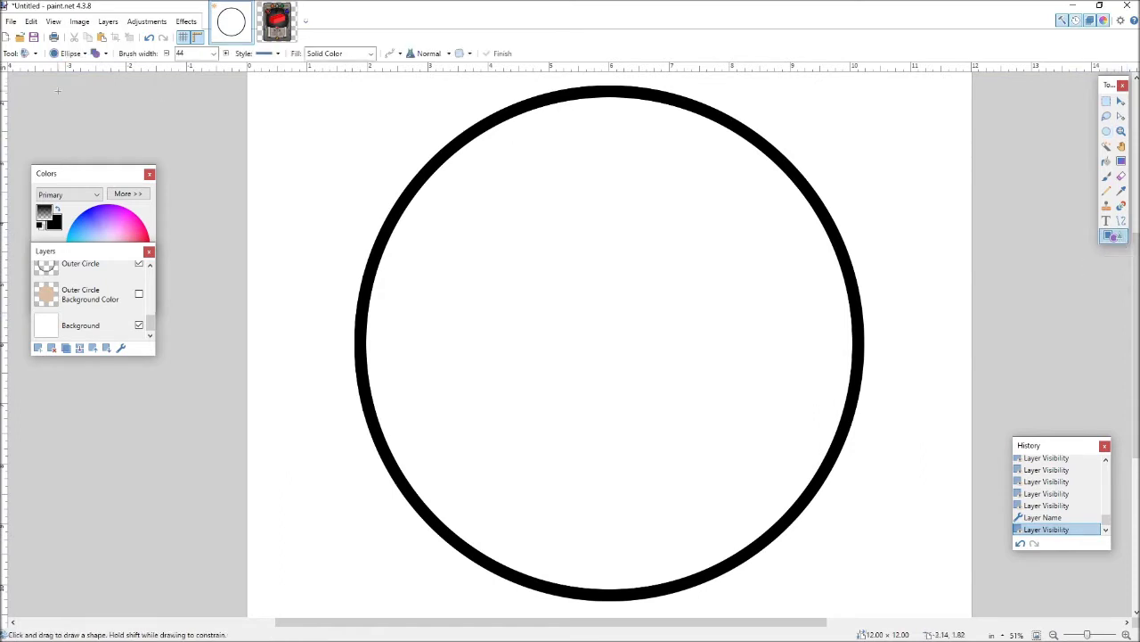
click(70, 53)
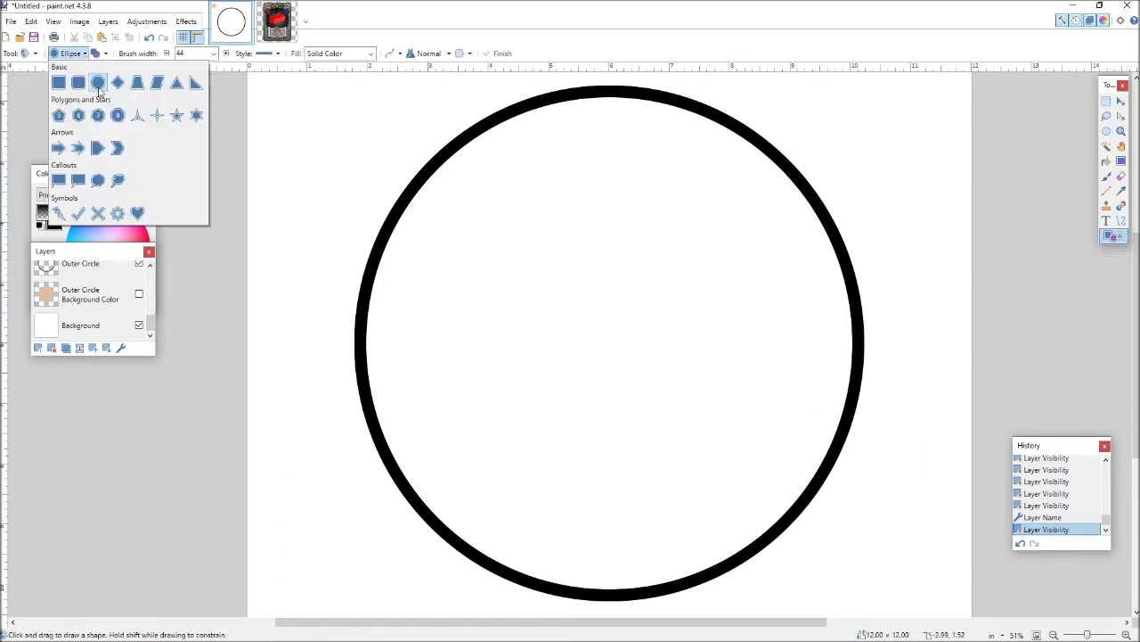
click(427, 259)
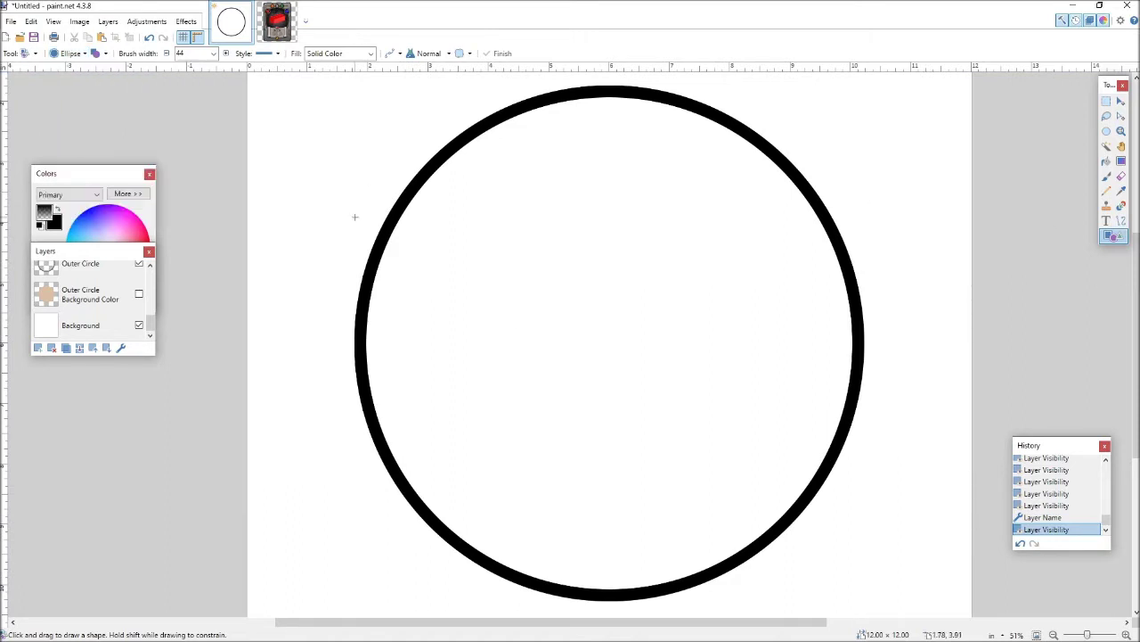
drag(72, 178, 72, 389)
click(57, 403)
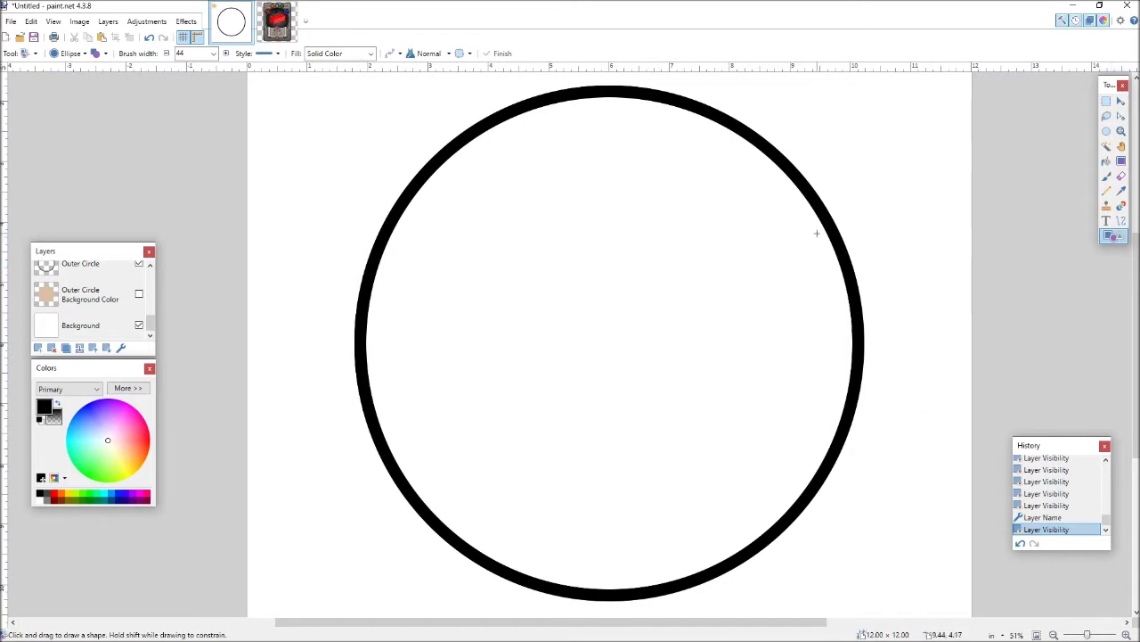
Step: Draw an ellipse about 4.81 × 3.71 in inside the ring on the Outer Circle layer, trying outline-only and filled-with-outline draw modes
click(114, 277)
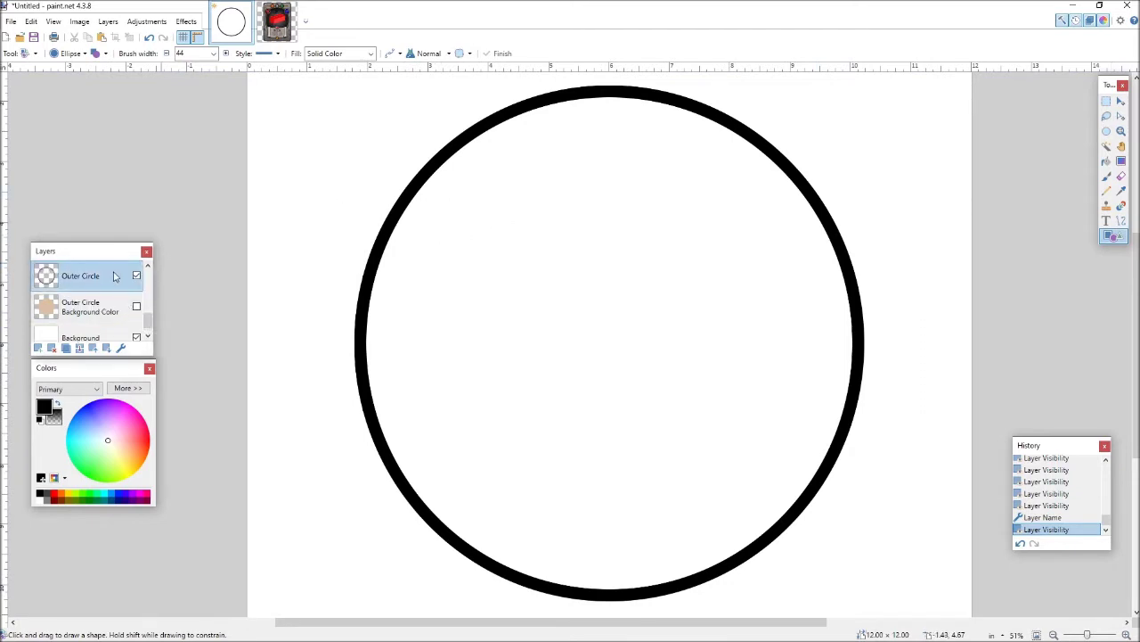
mouse_move(485, 251)
mouse_down()
mouse_move(676, 442)
mouse_move(775, 476)
mouse_up()
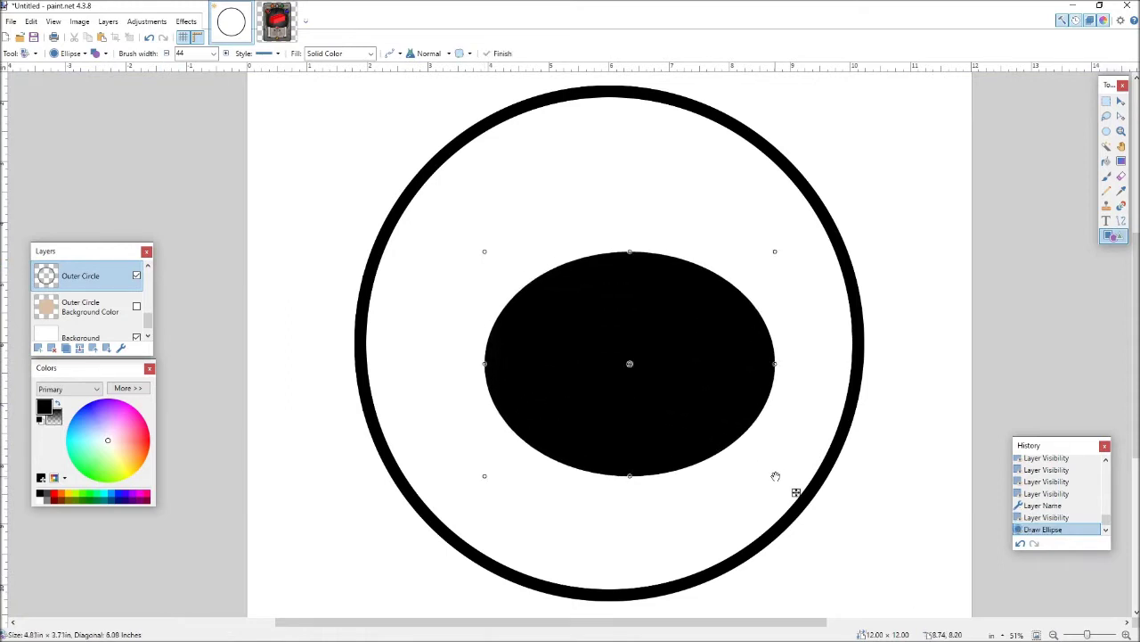
click(98, 54)
click(104, 68)
click(98, 54)
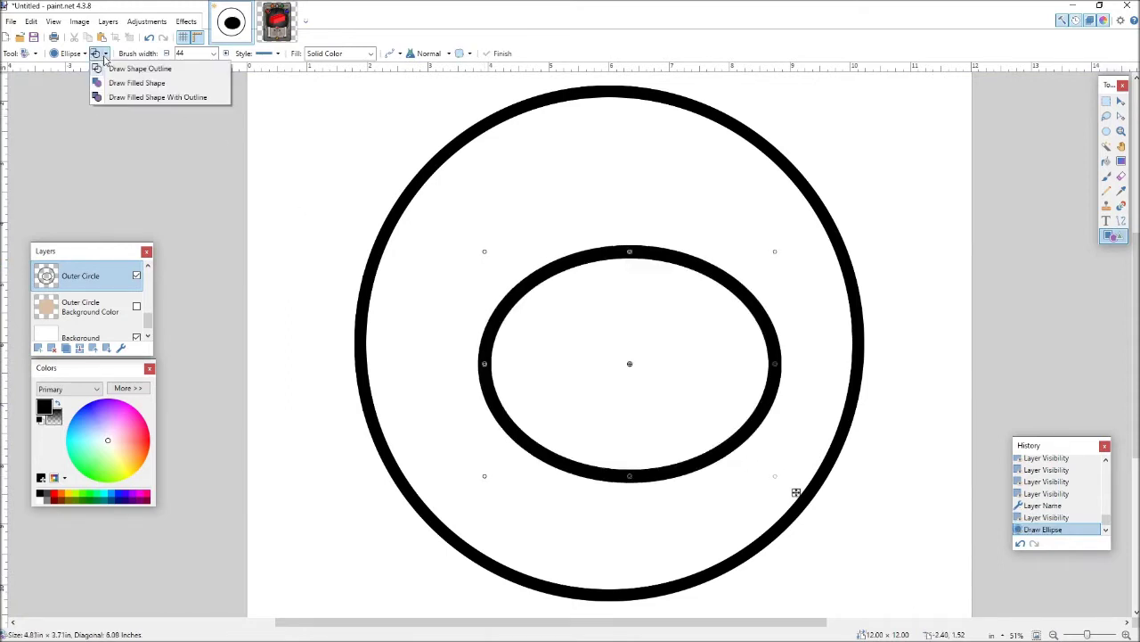
click(104, 93)
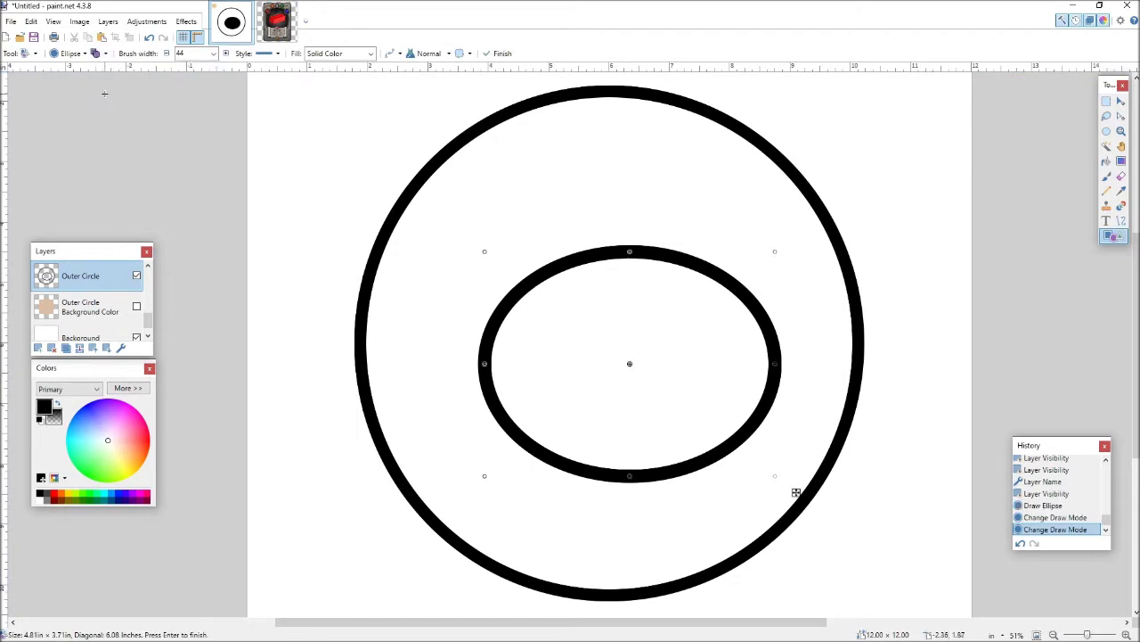
Step: Switch the inner ellipse to outline only, resize it to about 4.81 × 4.71 in, and move it toward the ring's center
click(106, 55)
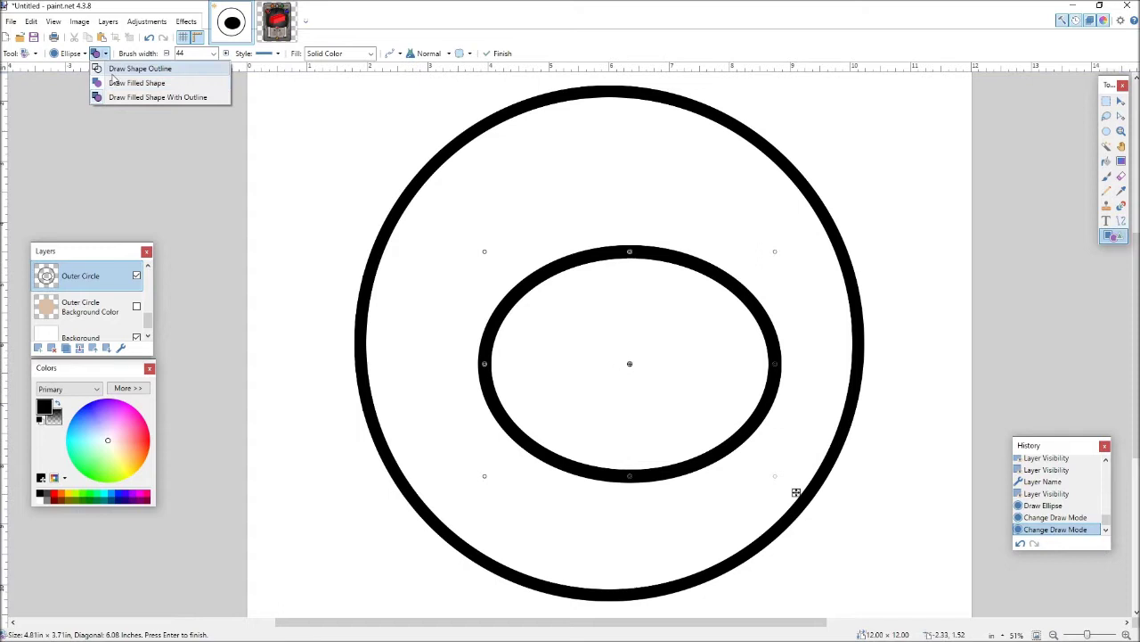
click(114, 71)
drag(629, 251, 622, 191)
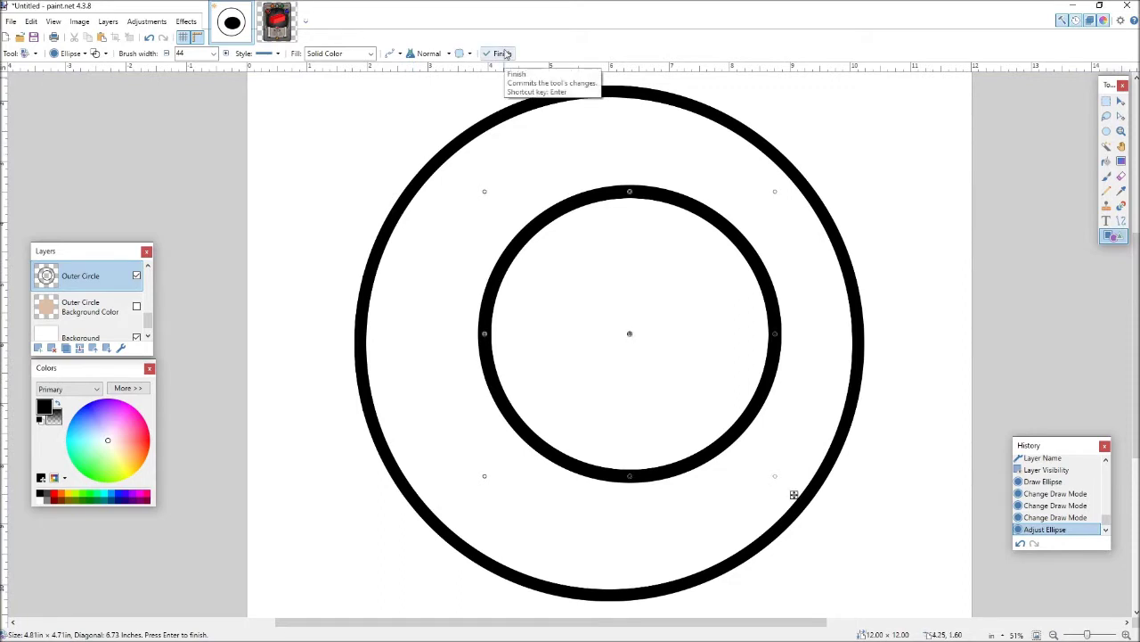
drag(650, 297, 609, 309)
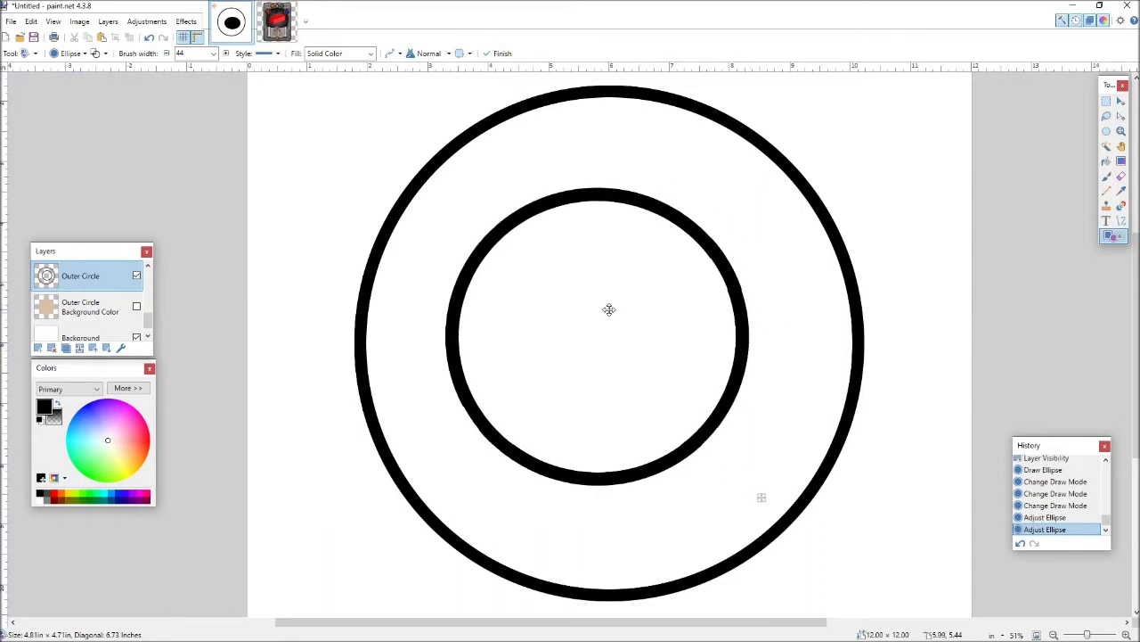
Step: Check the canvas dimensions, then center the inner ellipse on the canvas midpoint at 6 in
click(80, 22)
click(105, 66)
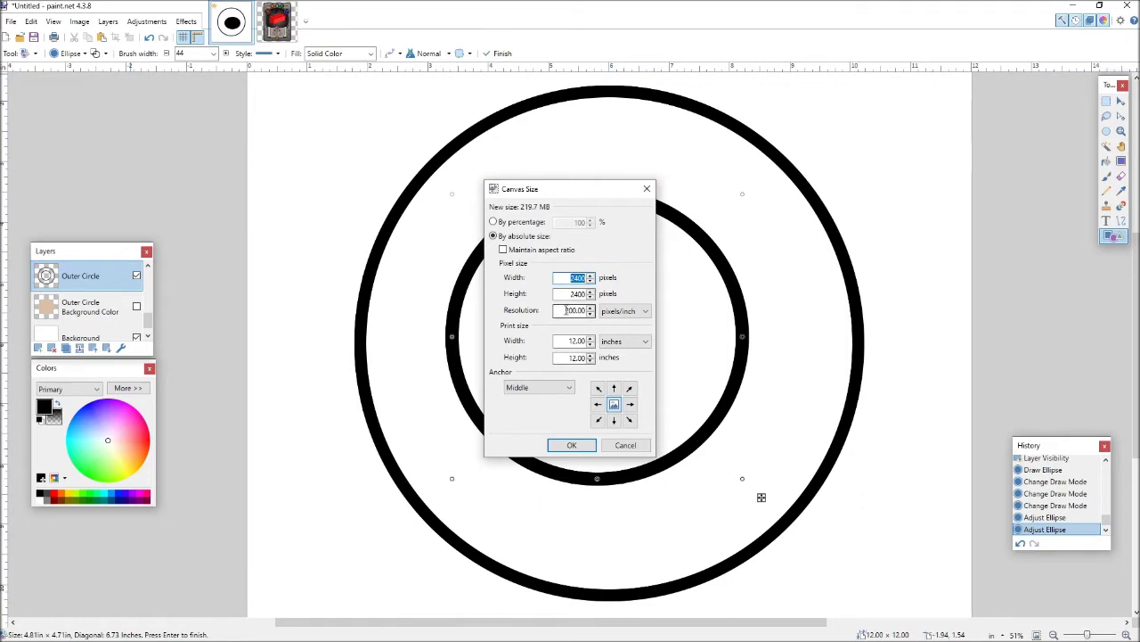
click(625, 445)
scroll(629, 428, up, 9)
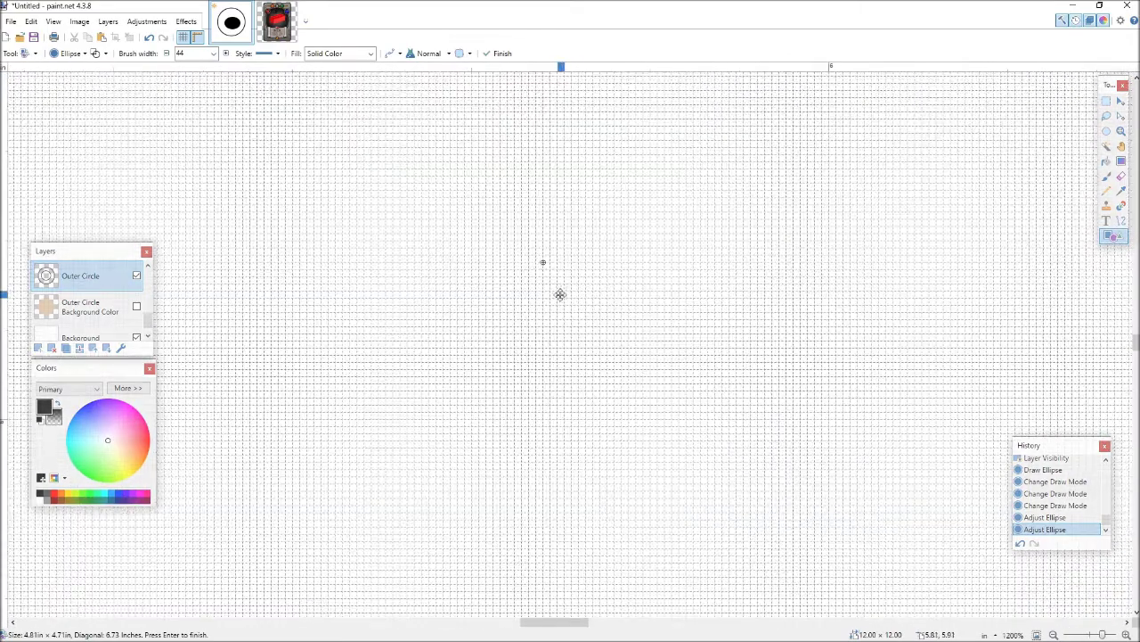
drag(535, 280, 828, 277)
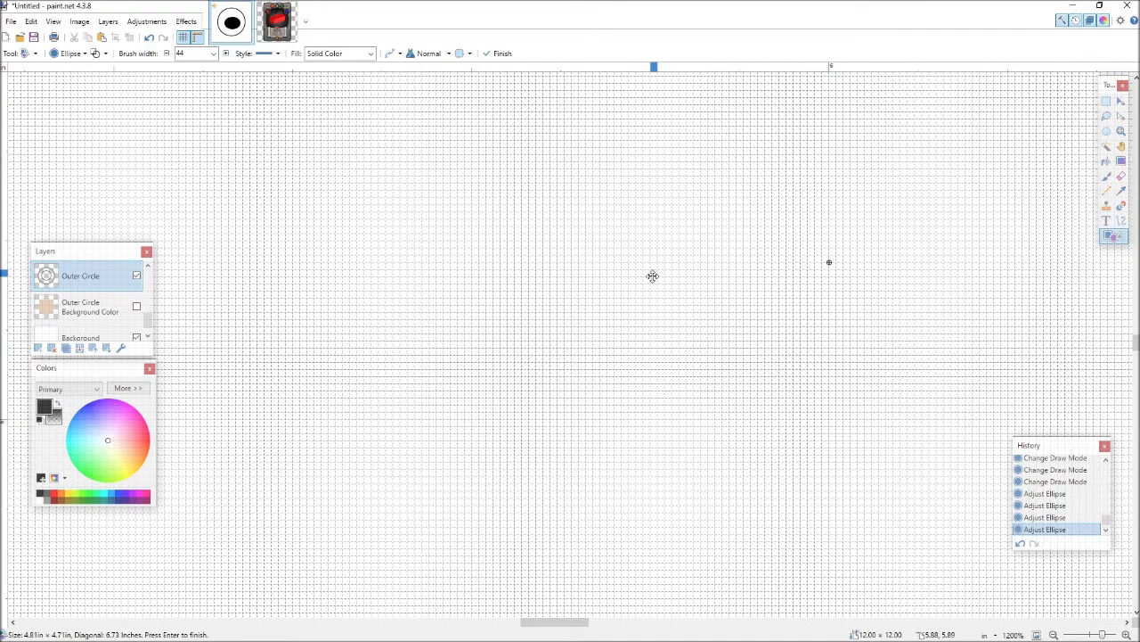
key(Return)
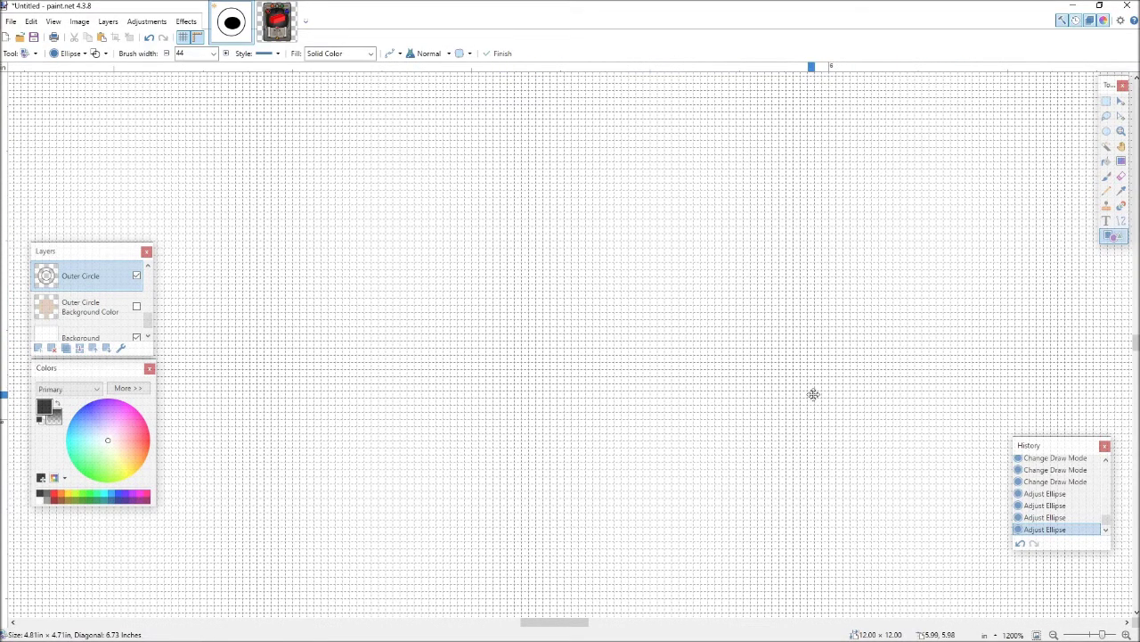
click(828, 422)
scroll(847, 402, down, 3)
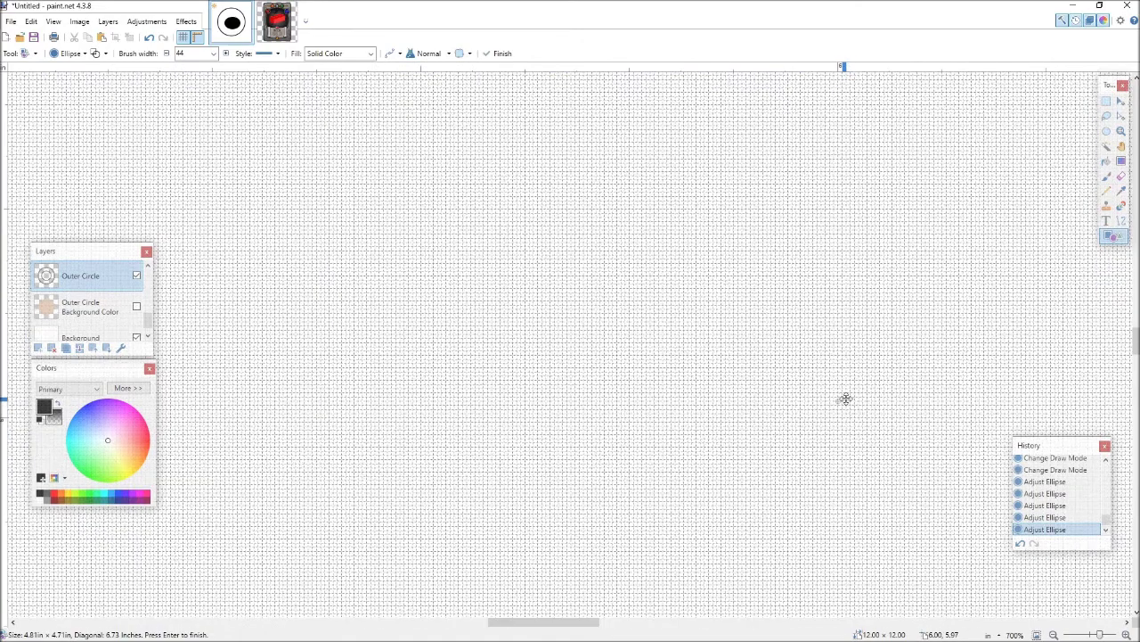
scroll(848, 403, down, 12)
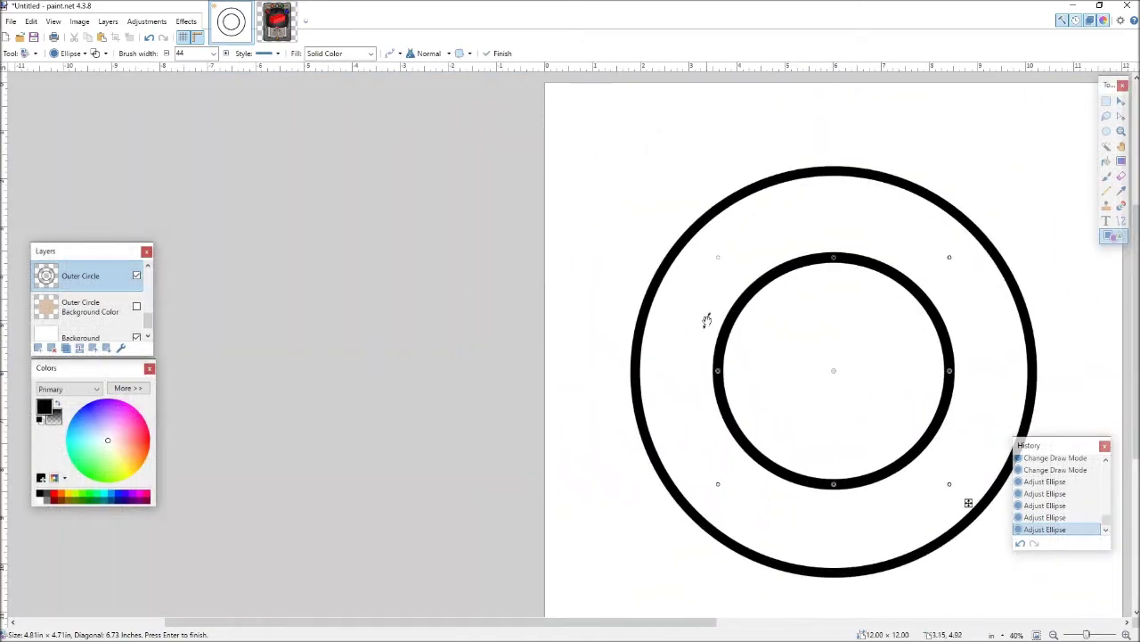
Step: Undo the inner ellipse along with all its draw mode changes and adjustments
key(ctrl+z)
key(ctrl+z)
key(ctrl+z)
key(ctrl+z)
key(ctrl+z)
key(ctrl+z)
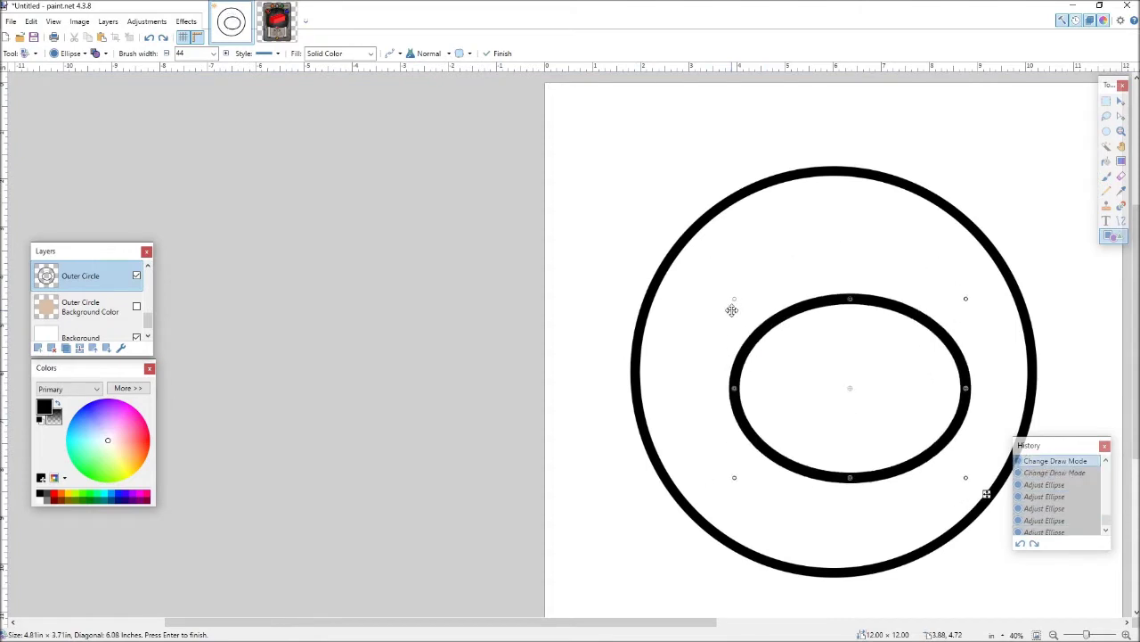
key(ctrl+z)
key(ctrl+z)
key(ctrl+z)
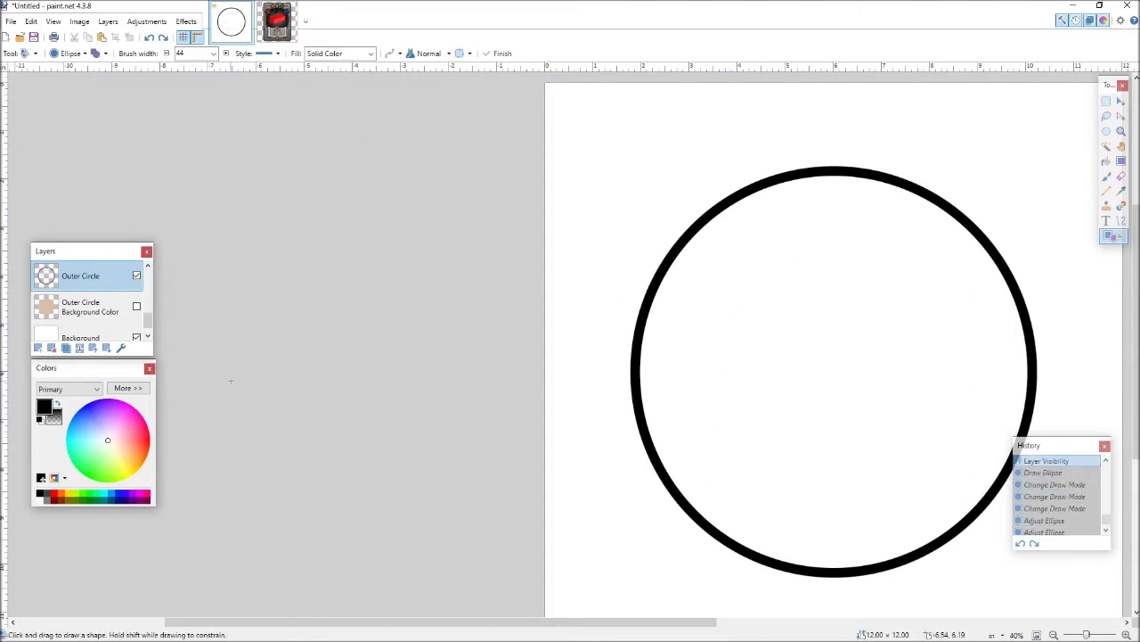
Step: Make the Outer Circle Background Color layer visible
click(137, 307)
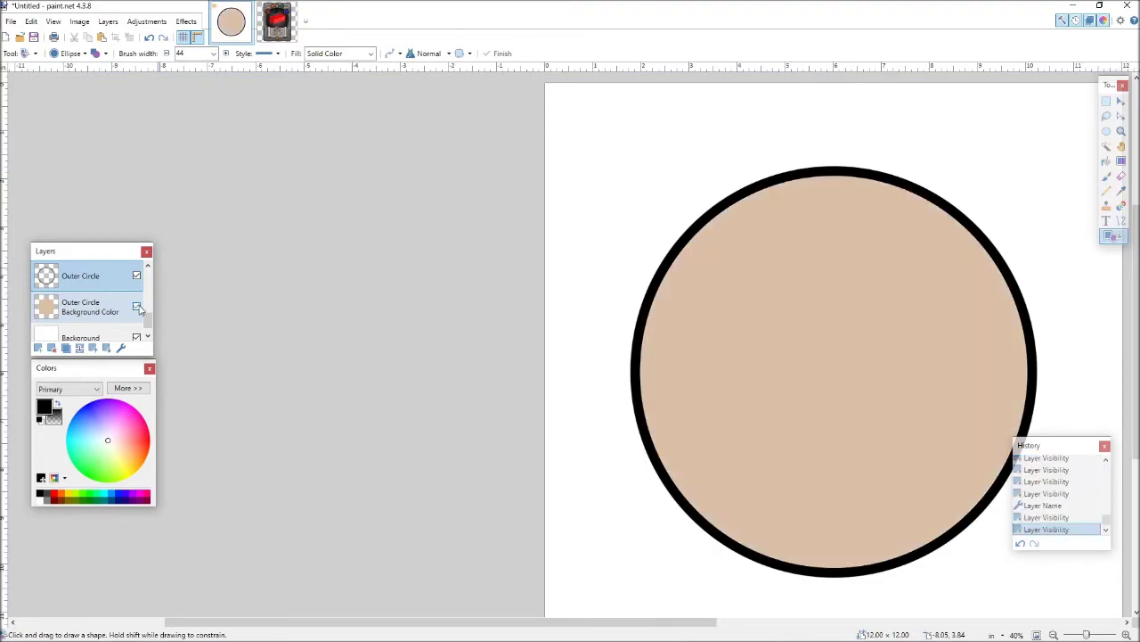
scroll(685, 208, up, 5)
scroll(710, 210, up, 6)
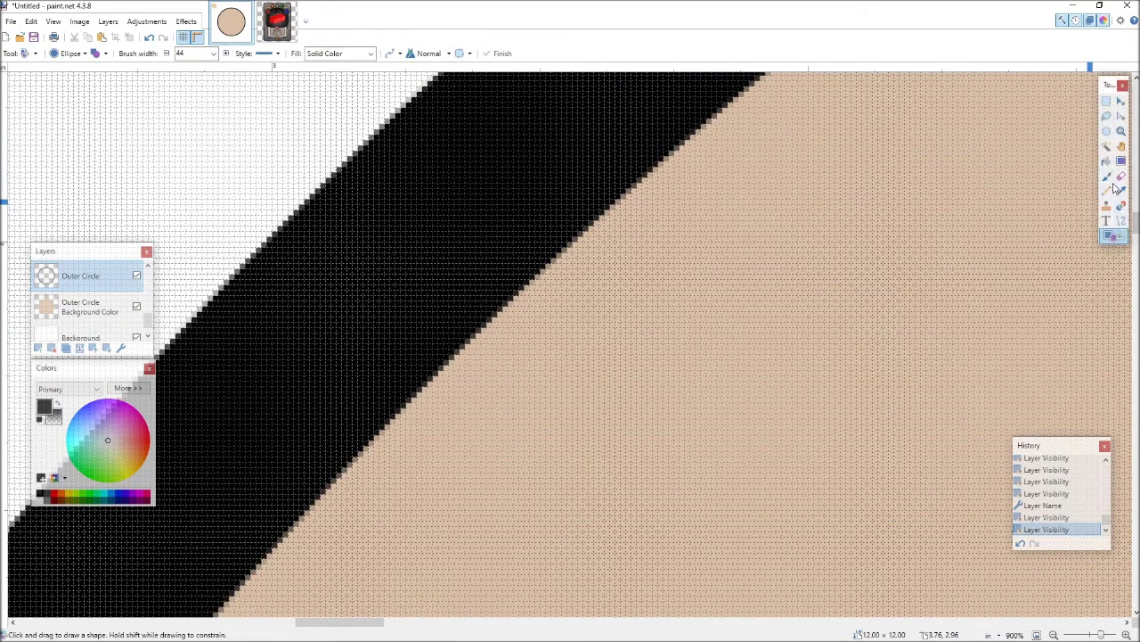
Step: On the Outer Circle layer, select the area inside the ring with the Magic Wand at 76% tolerance
click(1107, 146)
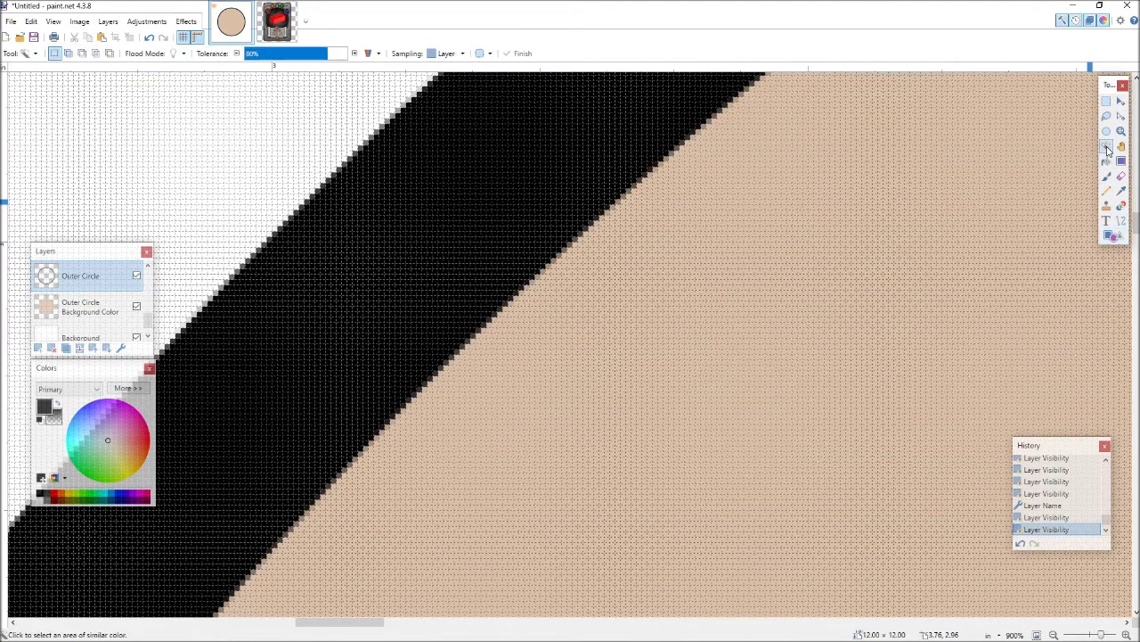
click(651, 326)
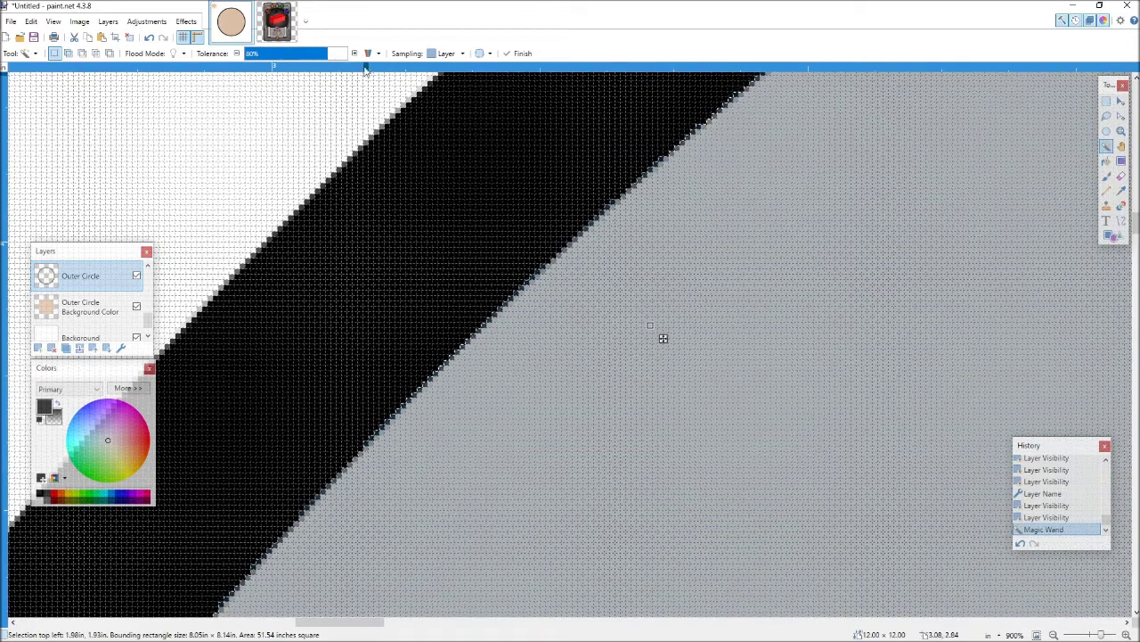
mouse_move(323, 59)
mouse_down()
mouse_move(248, 55)
mouse_move(348, 57)
mouse_move(320, 57)
mouse_up()
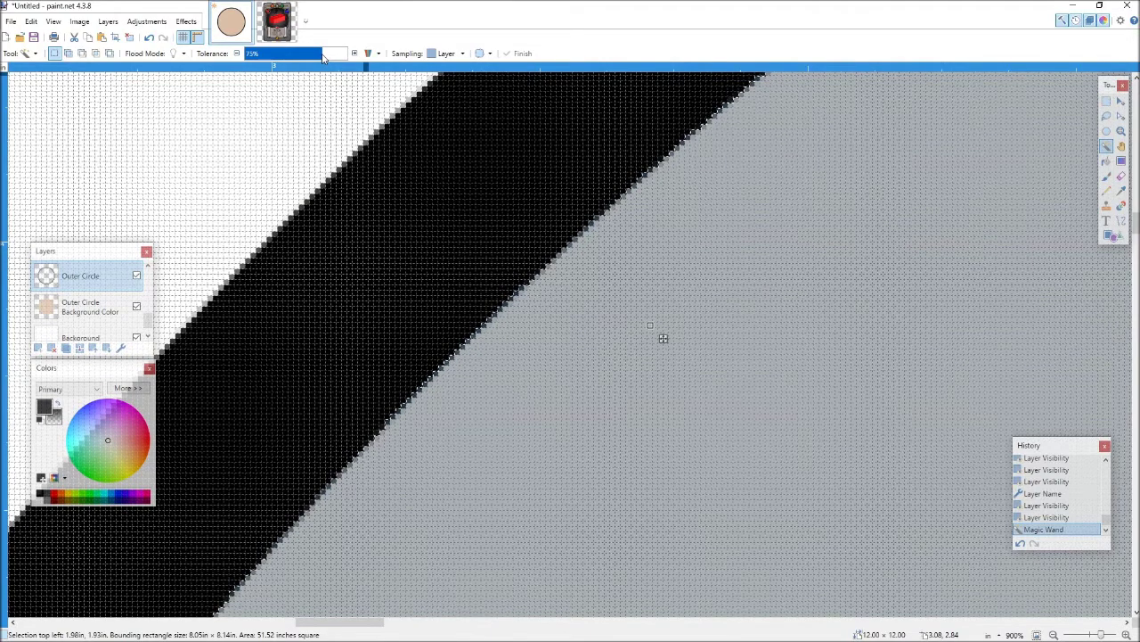
click(324, 56)
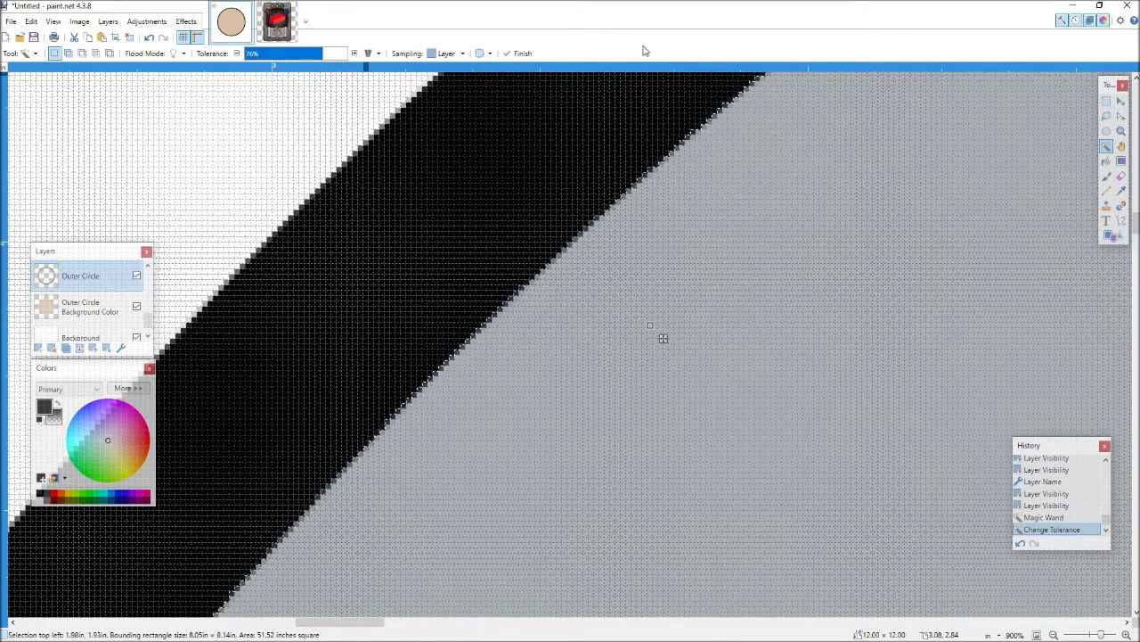
scroll(663, 338, down, 5)
scroll(677, 183, up, 1)
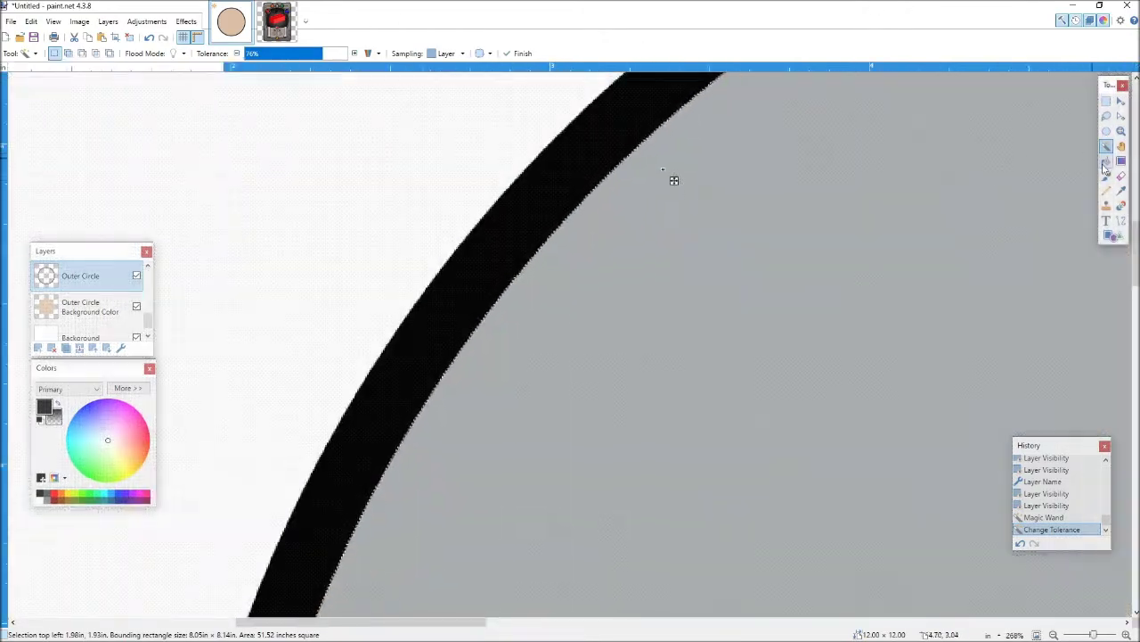
Step: Activate the Outer Circle Background Color layer and select the entire canvas
click(98, 306)
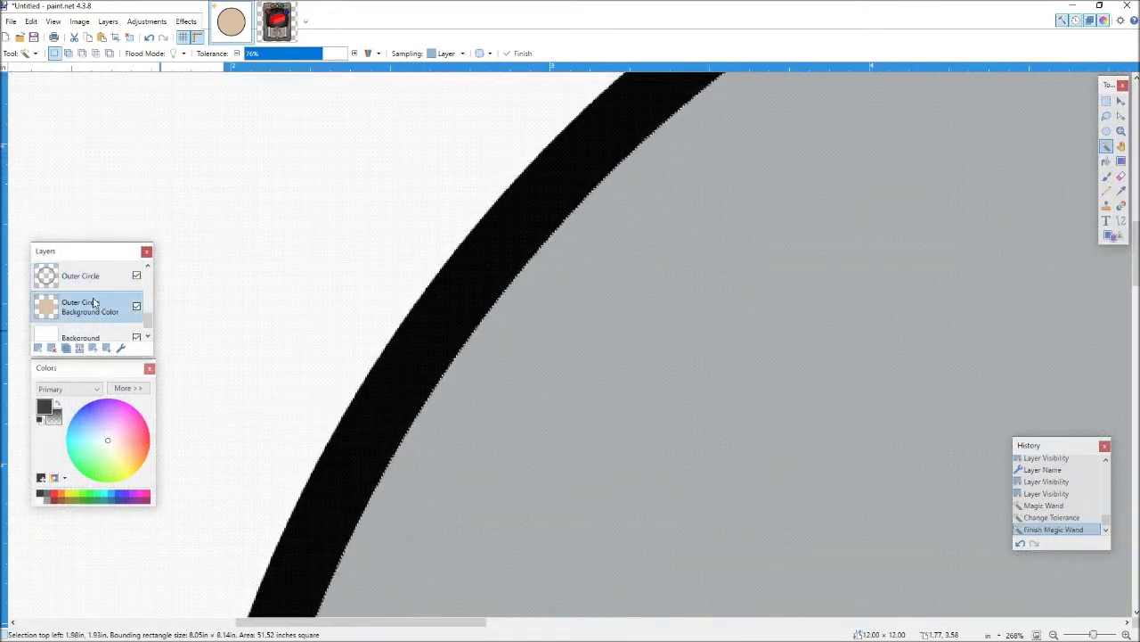
key(ctrl+a)
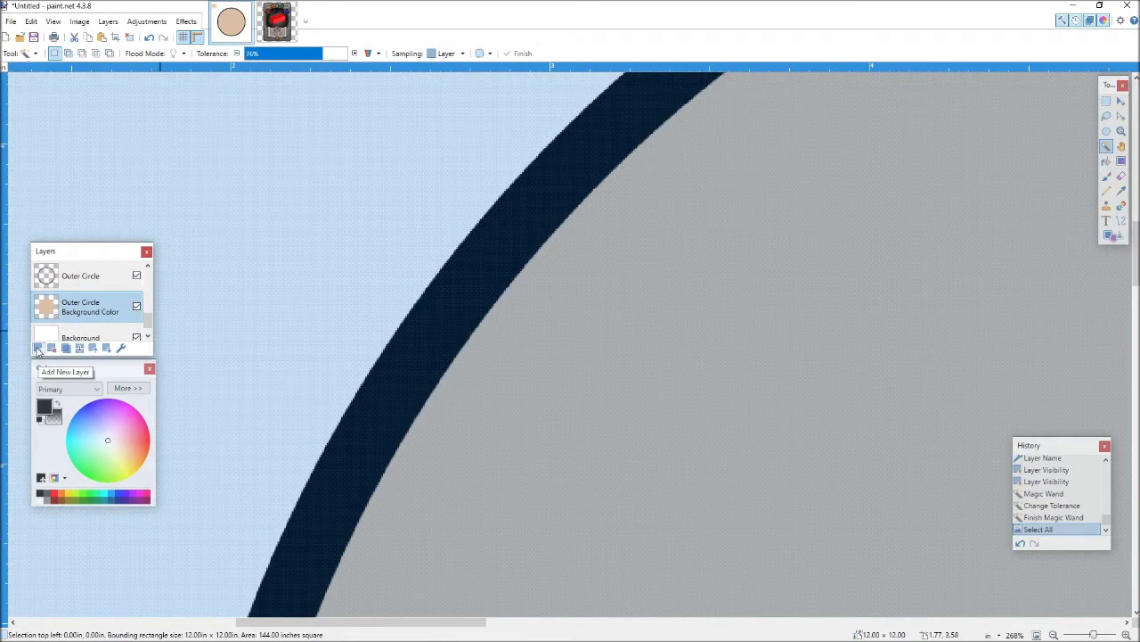
Step: Try a filled black ellipse about 0.67 × 0.55 in overlapping the ring's upper-left edge on the background color layer, then undo it
click(1106, 235)
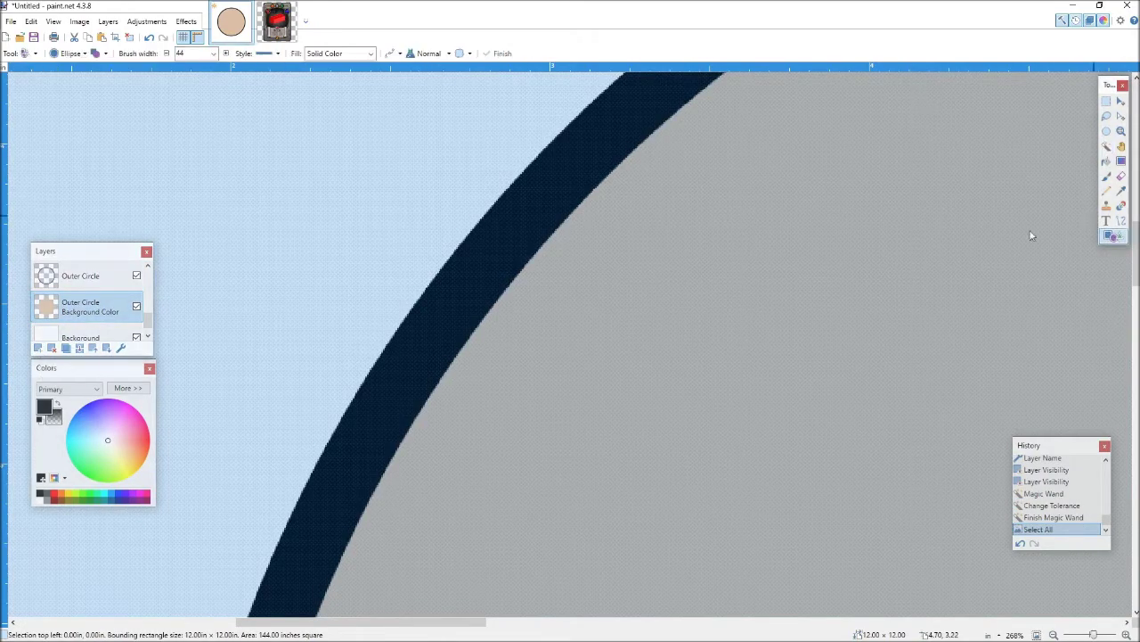
click(98, 53)
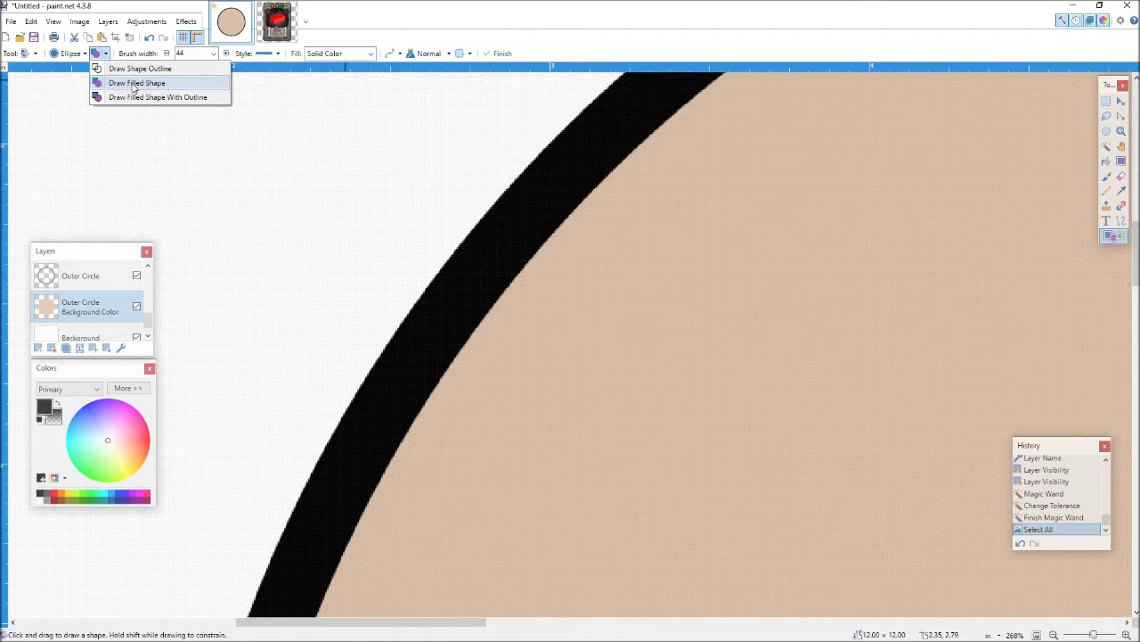
click(134, 83)
mouse_move(770, 287)
mouse_down()
mouse_move(613, 180)
mouse_move(536, 77)
mouse_move(557, 99)
mouse_up()
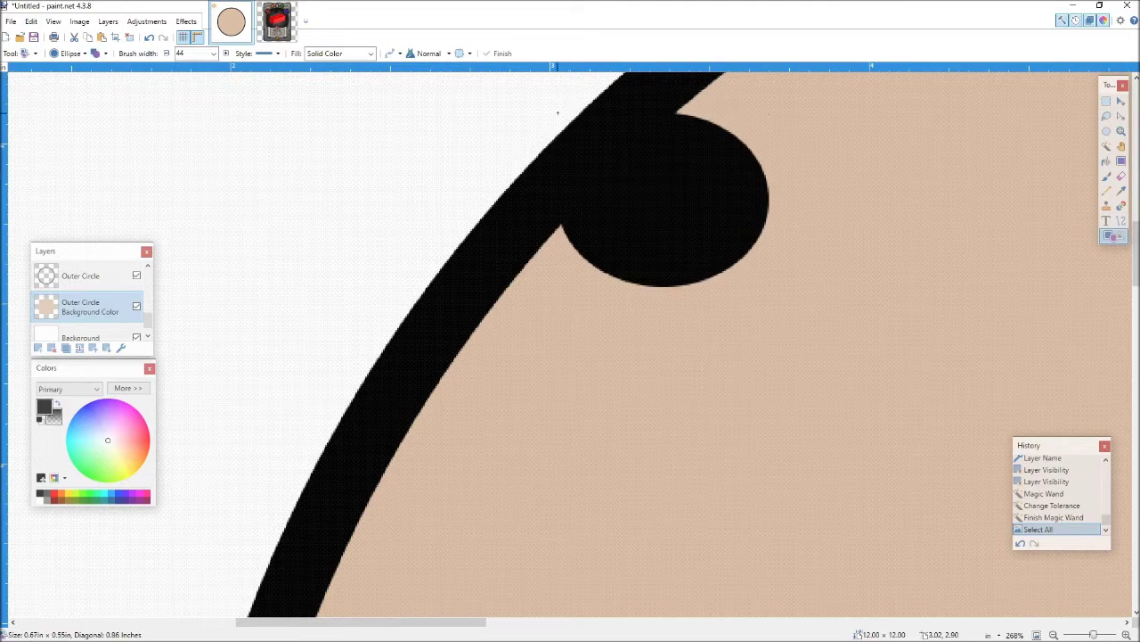
key(ctrl+z)
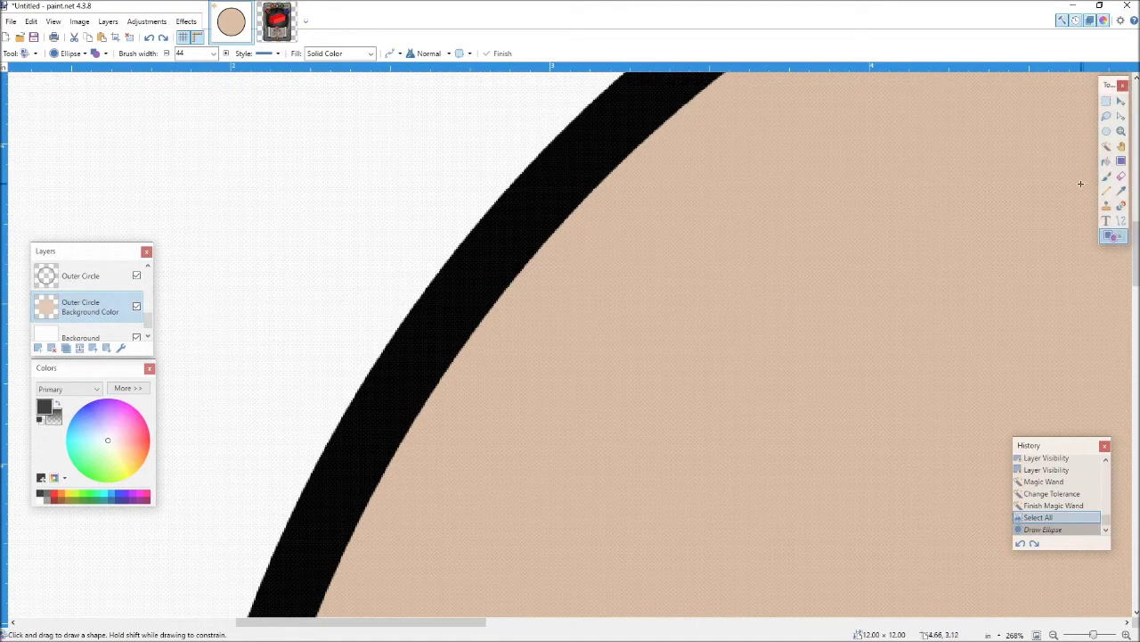
Step: Sample the circle's tan fill as the primary color and return to the Shapes tool
click(1121, 191)
click(624, 277)
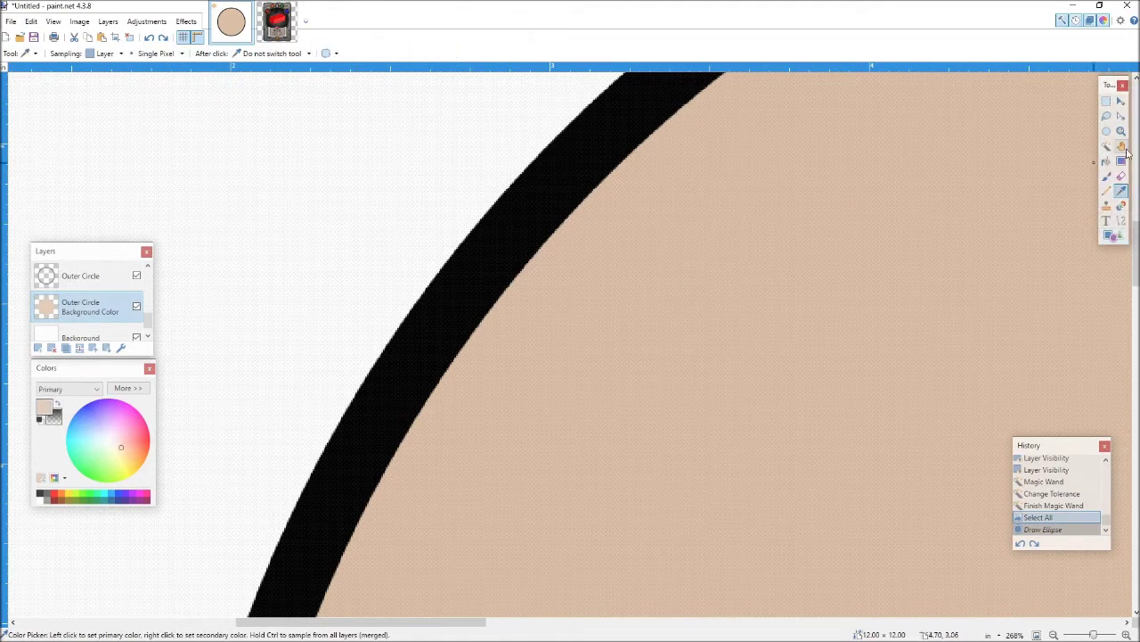
click(1109, 235)
Step: Try a filled tan ellipse about 0.62 × 0.54 in under the ring's upper-left edge, shift it outward slightly, and undo it
drag(682, 285, 568, 186)
drag(528, 153, 526, 153)
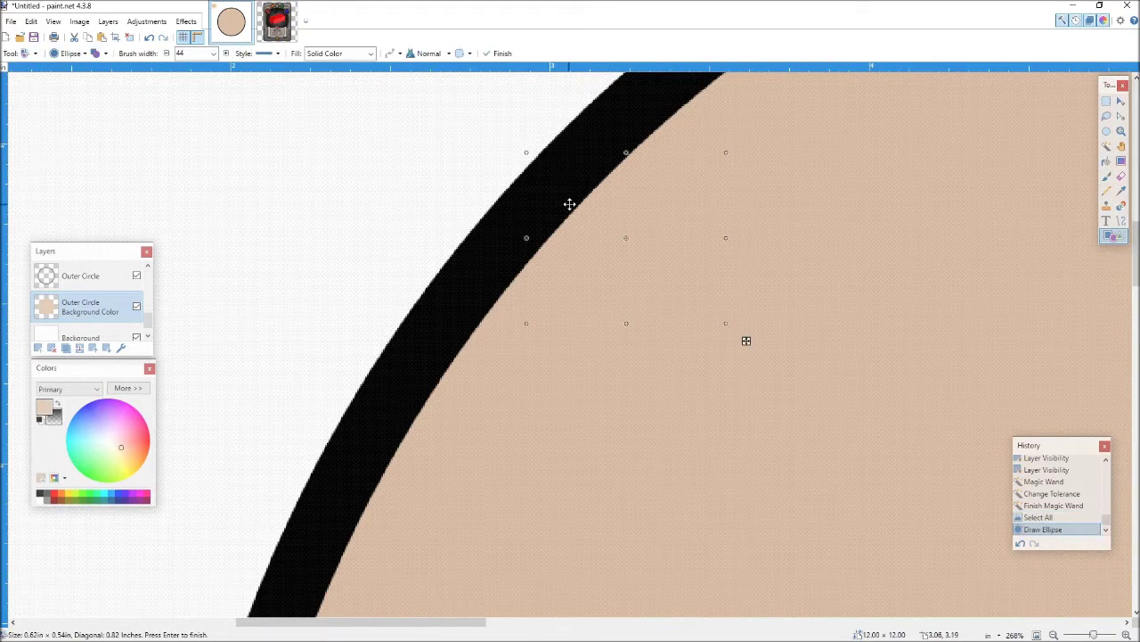
drag(596, 241, 574, 248)
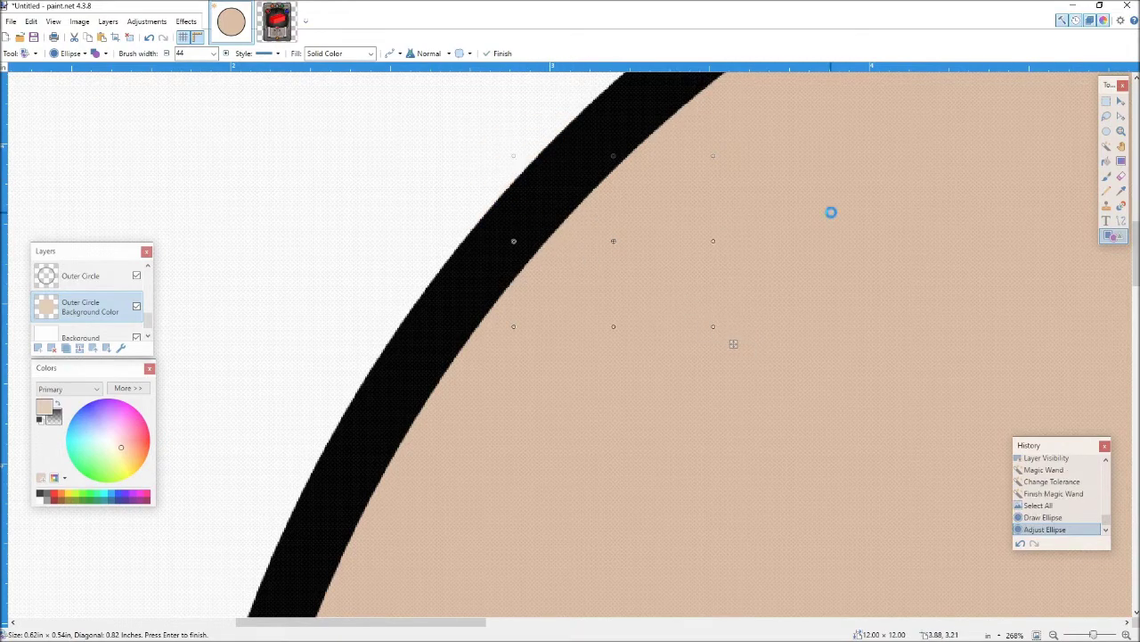
key(ctrl+z)
key(ctrl+z)
Step: Examine how the tan background meets the black ring along its edge and across the whole circle
scroll(660, 169, down, 3)
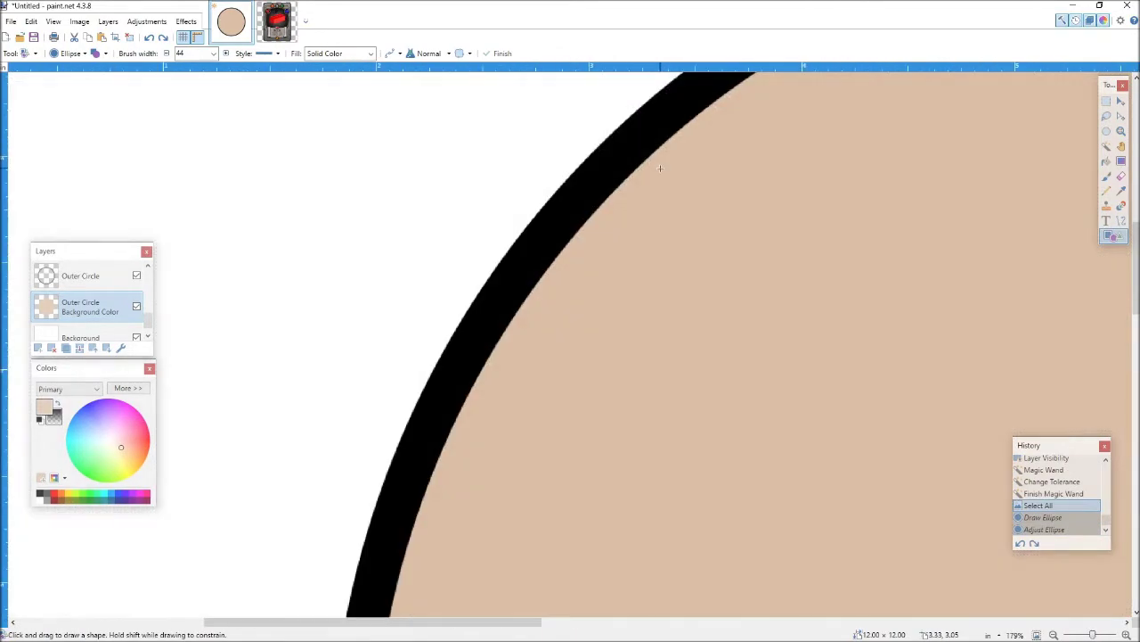
scroll(614, 131, down, 1)
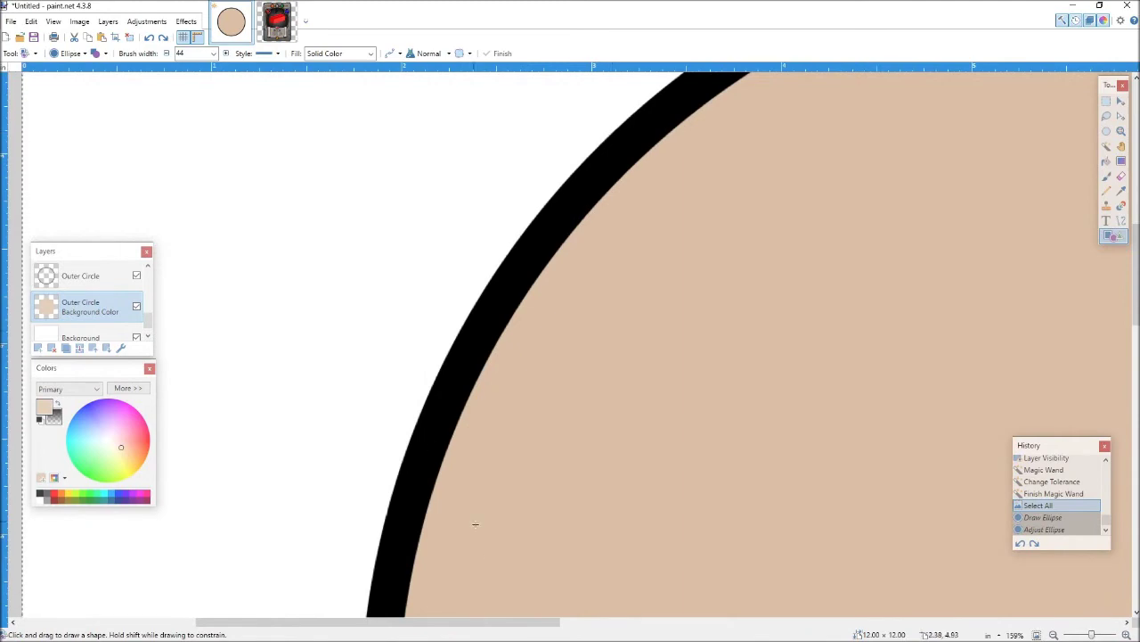
scroll(407, 555, up, 1)
scroll(412, 543, down, 1)
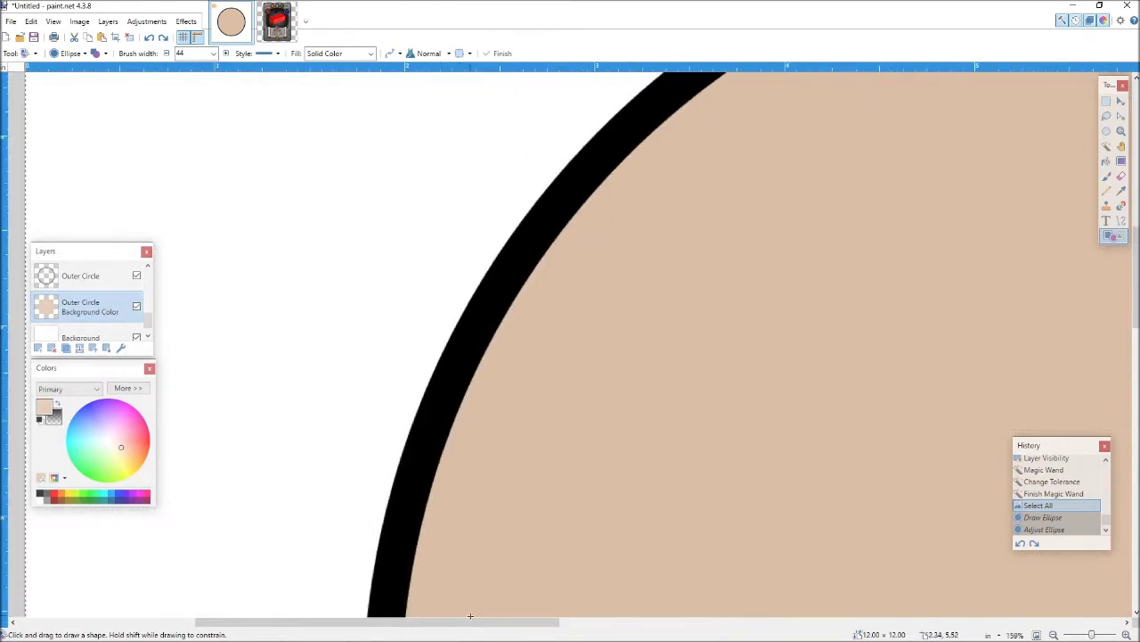
drag(476, 622, 533, 622)
scroll(840, 350, down, 2)
scroll(911, 280, up, 2)
drag(553, 615, 639, 620)
scroll(686, 247, down, 4)
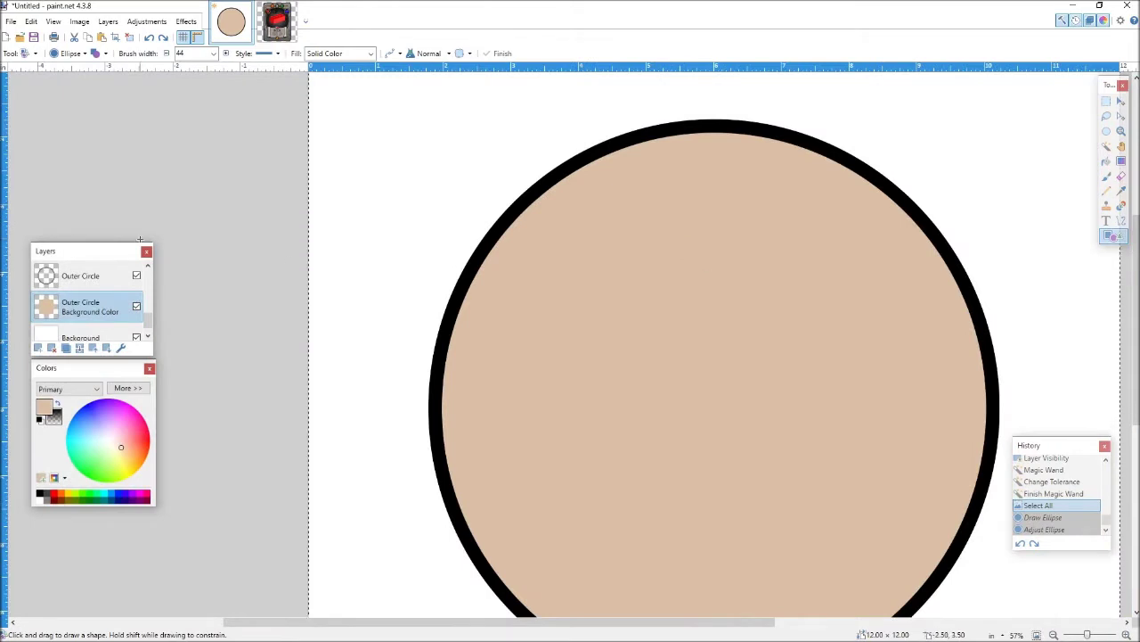
Step: Preview a Lightness of 100 on the Outer Circle Background Color layer with Hue / Saturation, then discard the adjustment
click(147, 22)
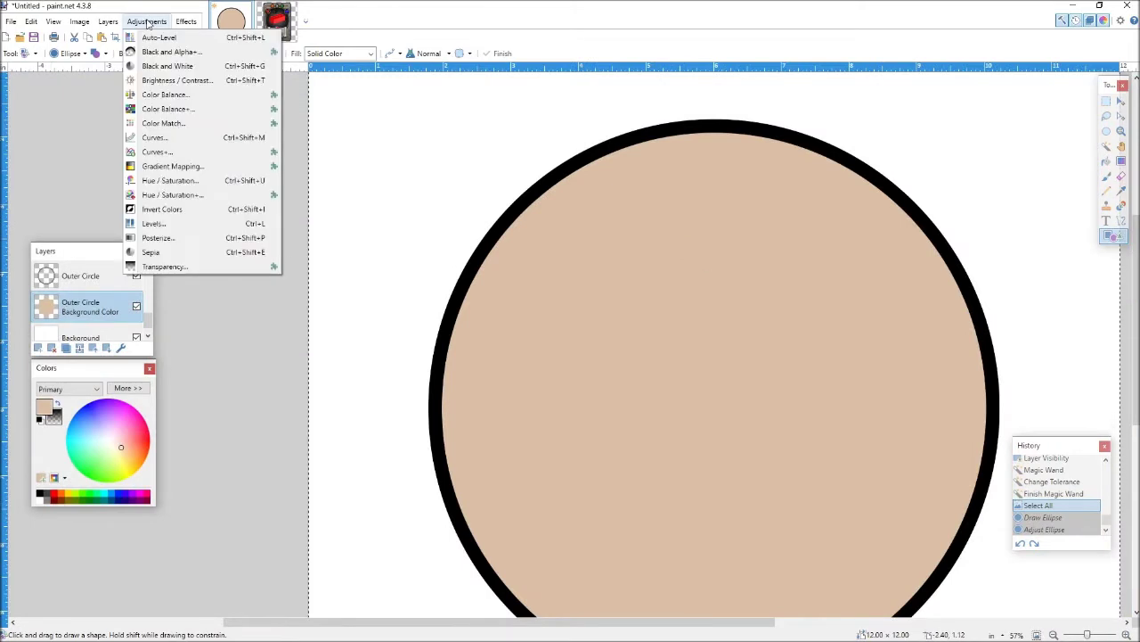
click(169, 182)
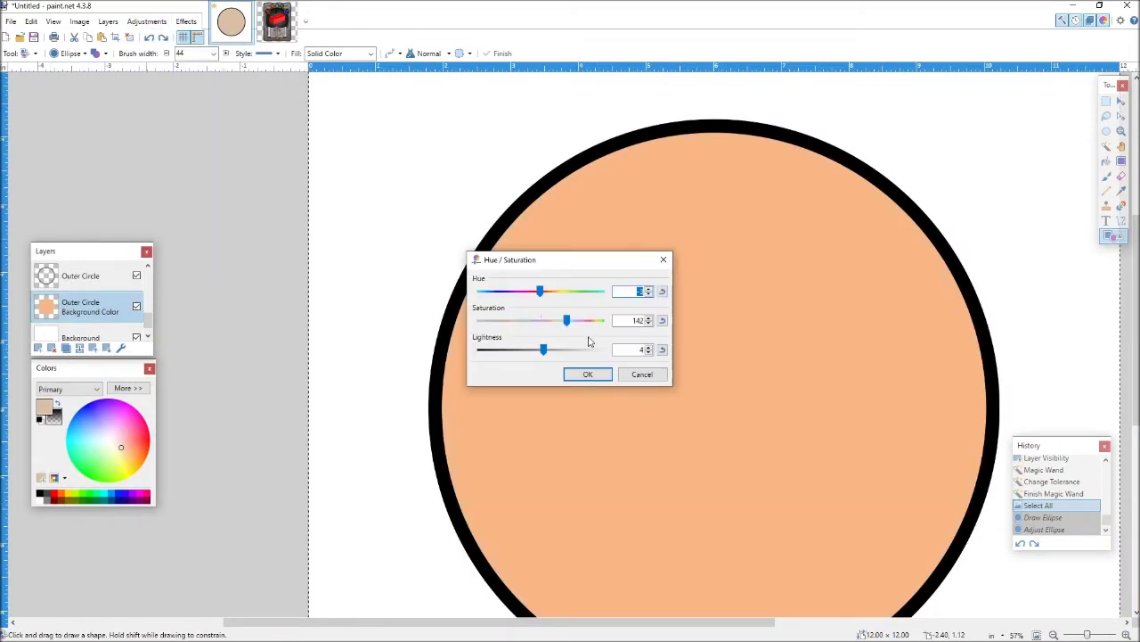
drag(542, 352, 654, 356)
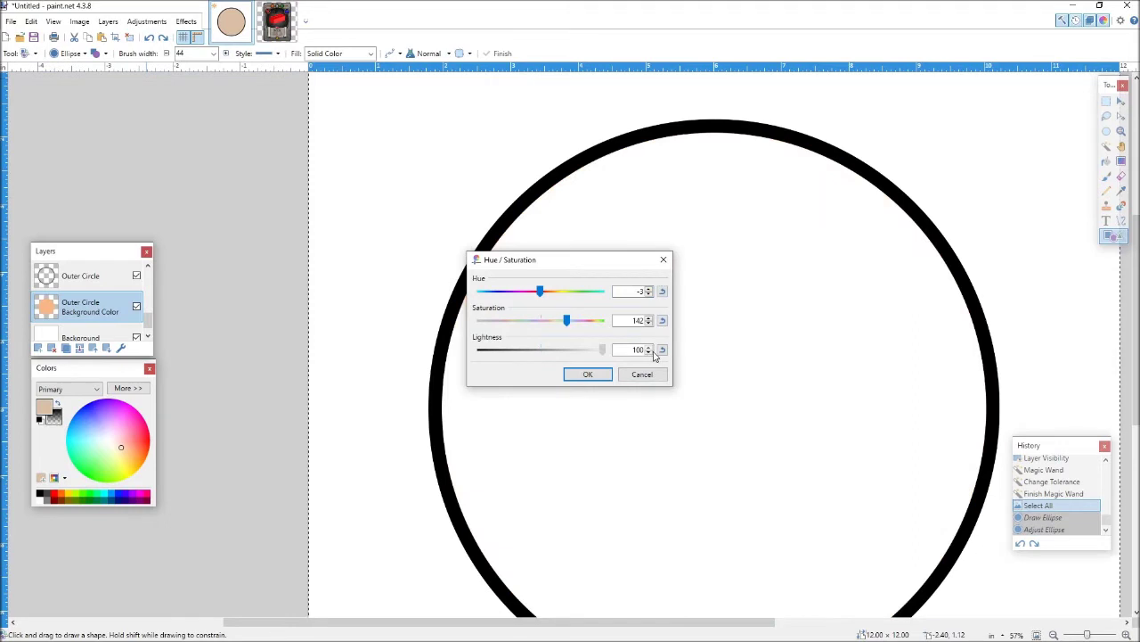
click(648, 374)
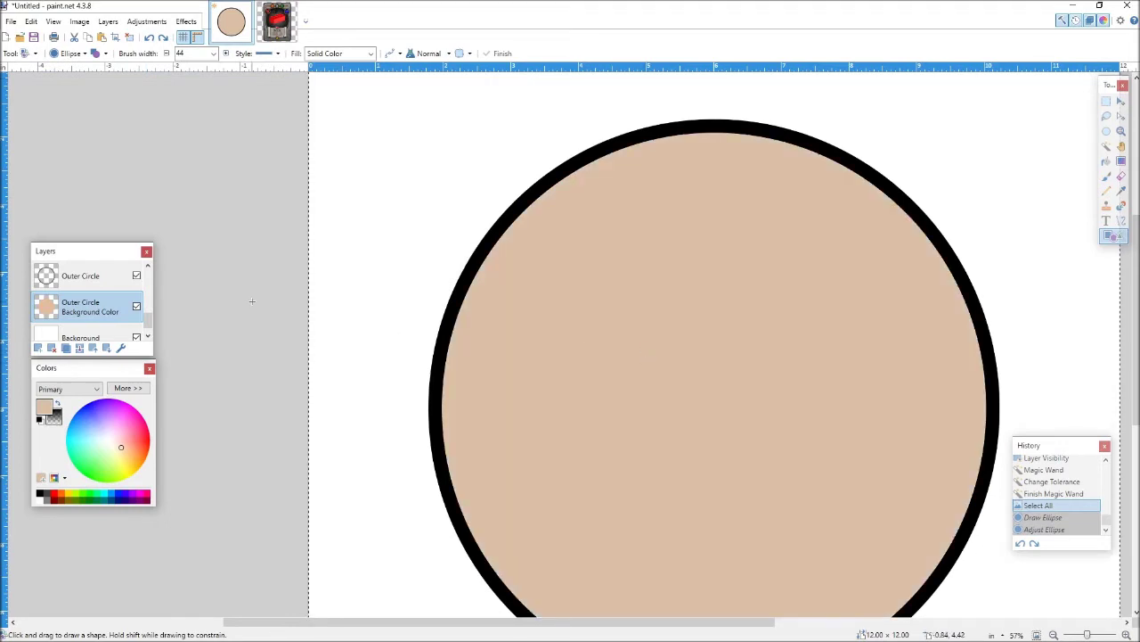
Step: Duplicate the Outer Circle Background Color layer and flood the upper copy with solid black
click(65, 348)
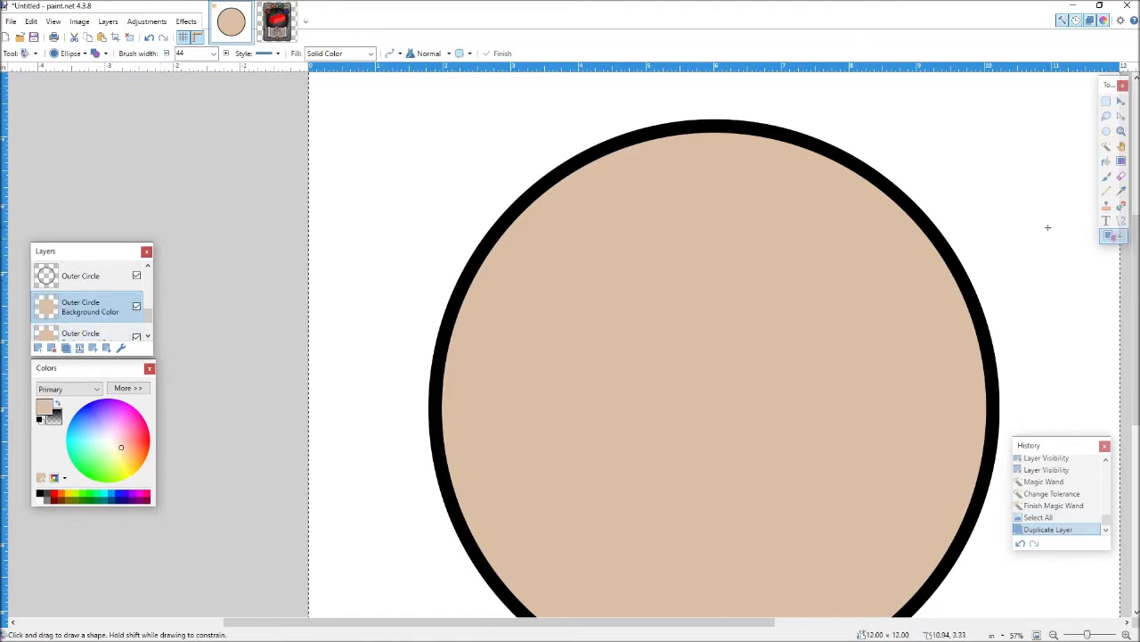
click(1106, 160)
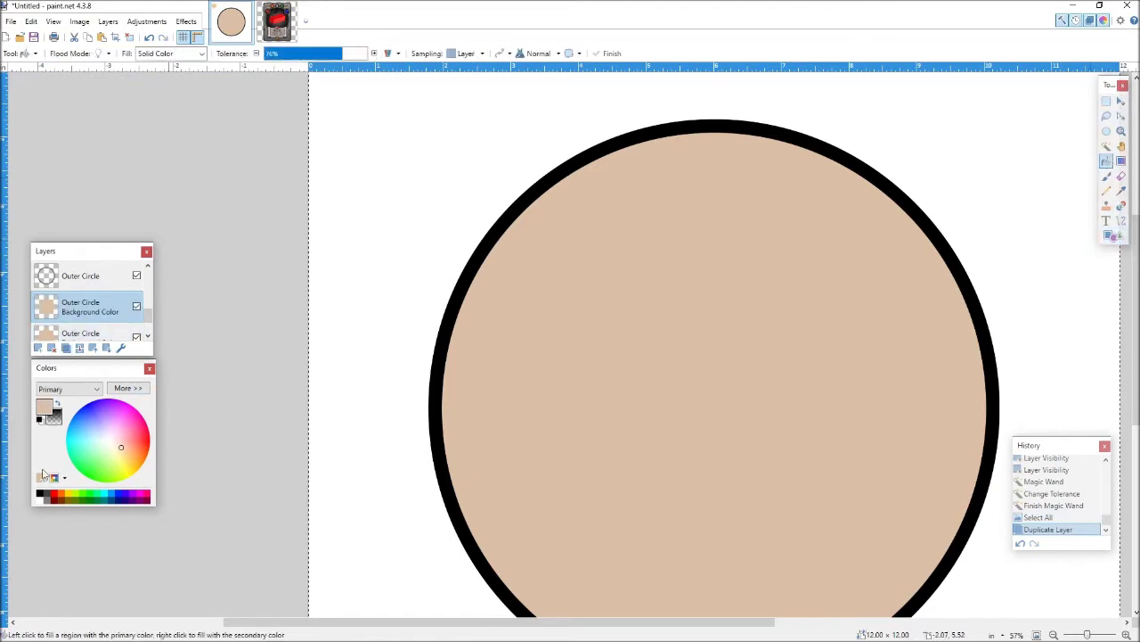
click(39, 493)
click(594, 354)
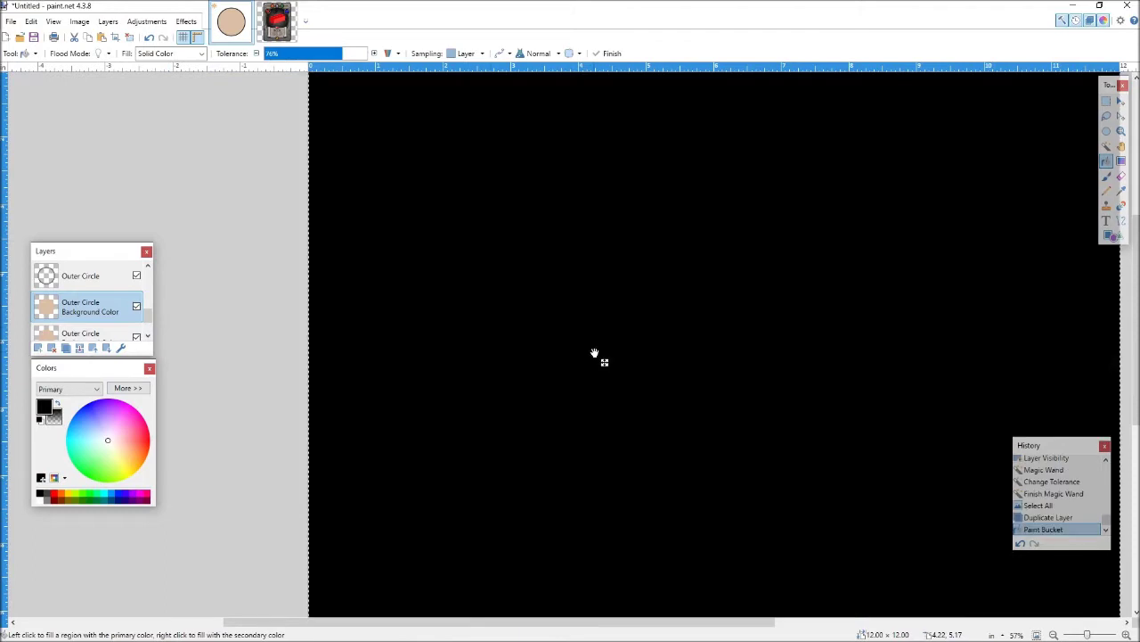
Step: Try inverting the black layer's colors and tinting it with Color Balance at Cyan–Red 100 and Yellow–Blue -100
click(146, 21)
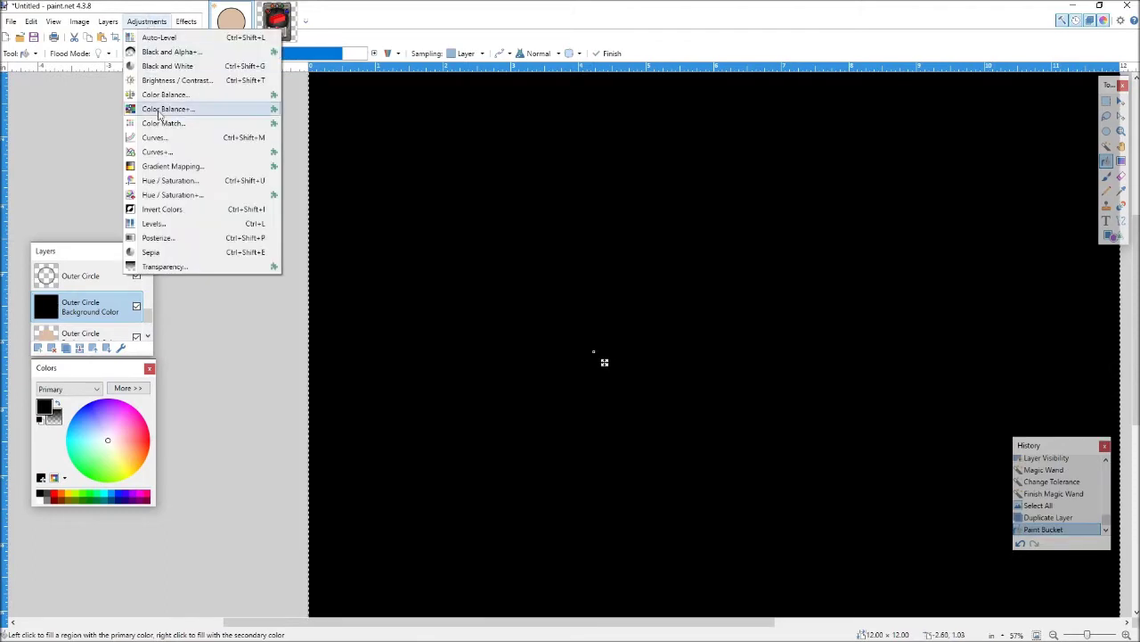
click(151, 203)
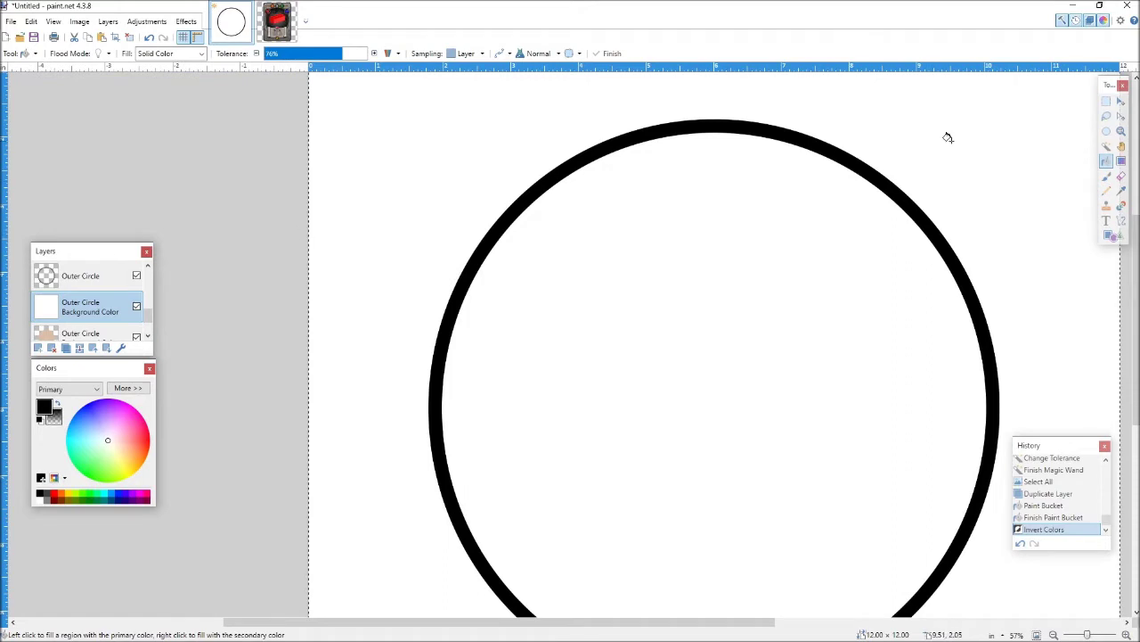
click(80, 22)
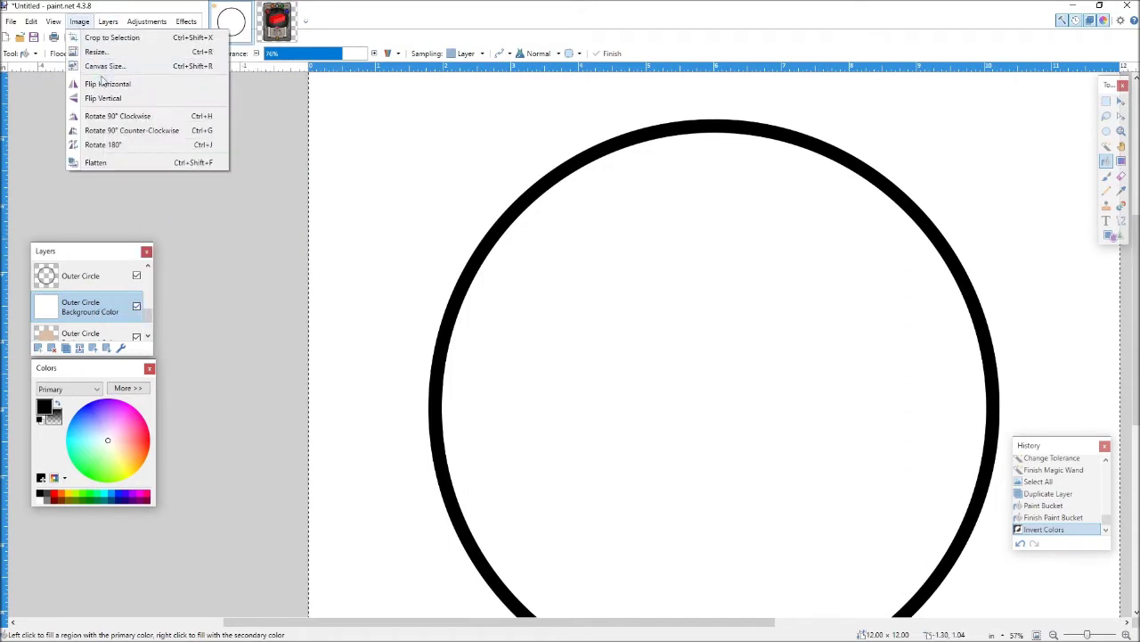
mouse_move(129, 27)
click(174, 109)
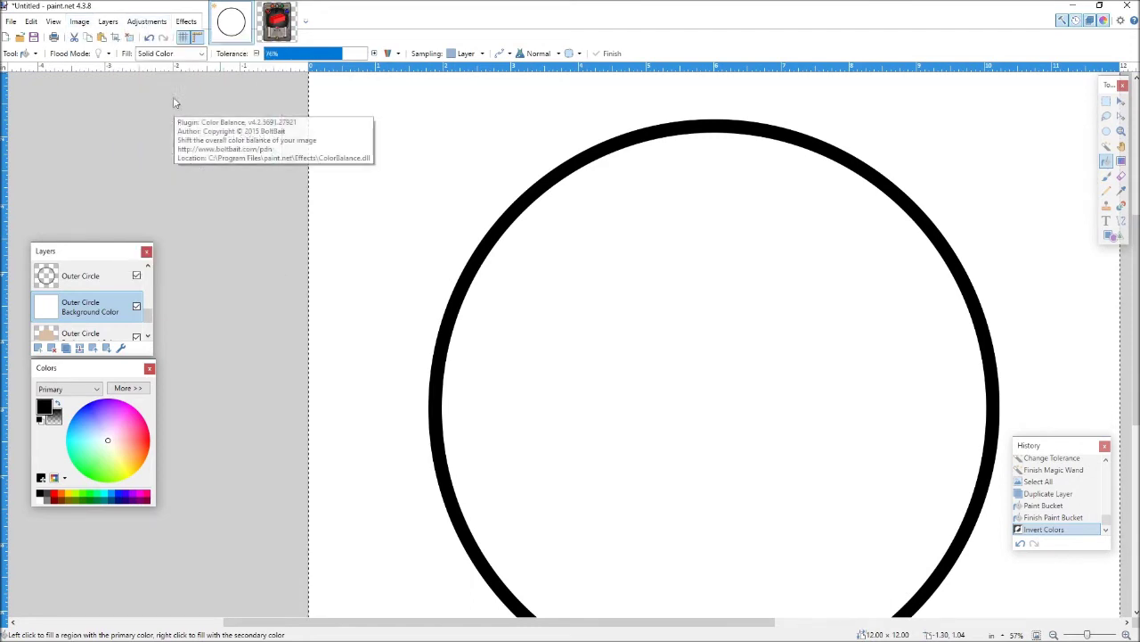
drag(603, 294, 604, 294)
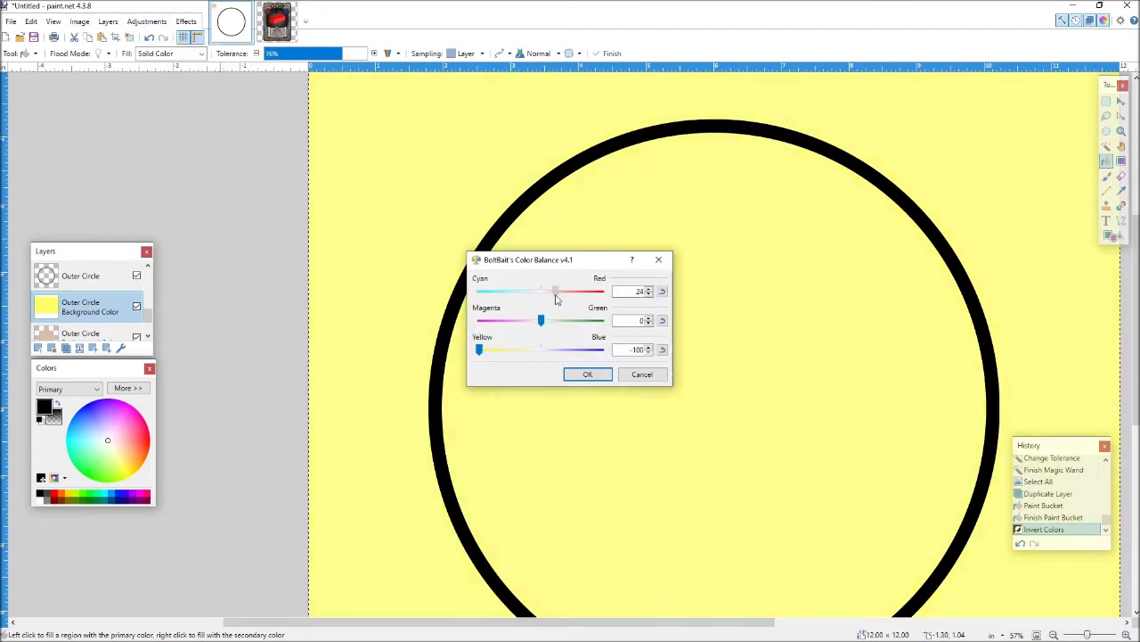
click(587, 373)
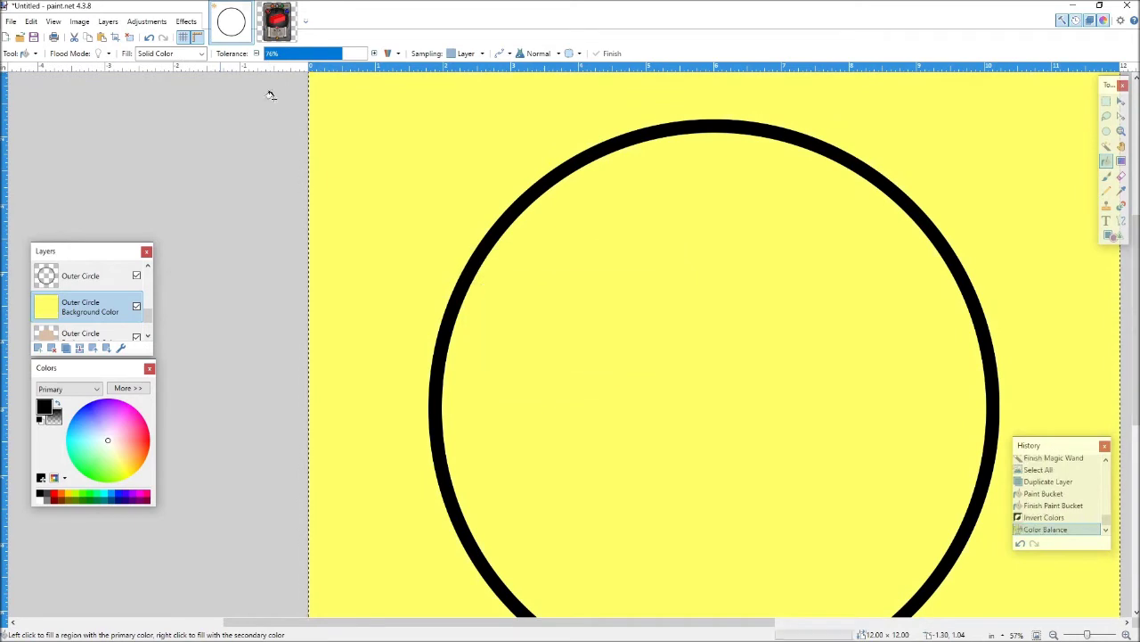
Step: Apply the same Color Balance a second time, then undo both balance adjustments and the color inversion
click(145, 22)
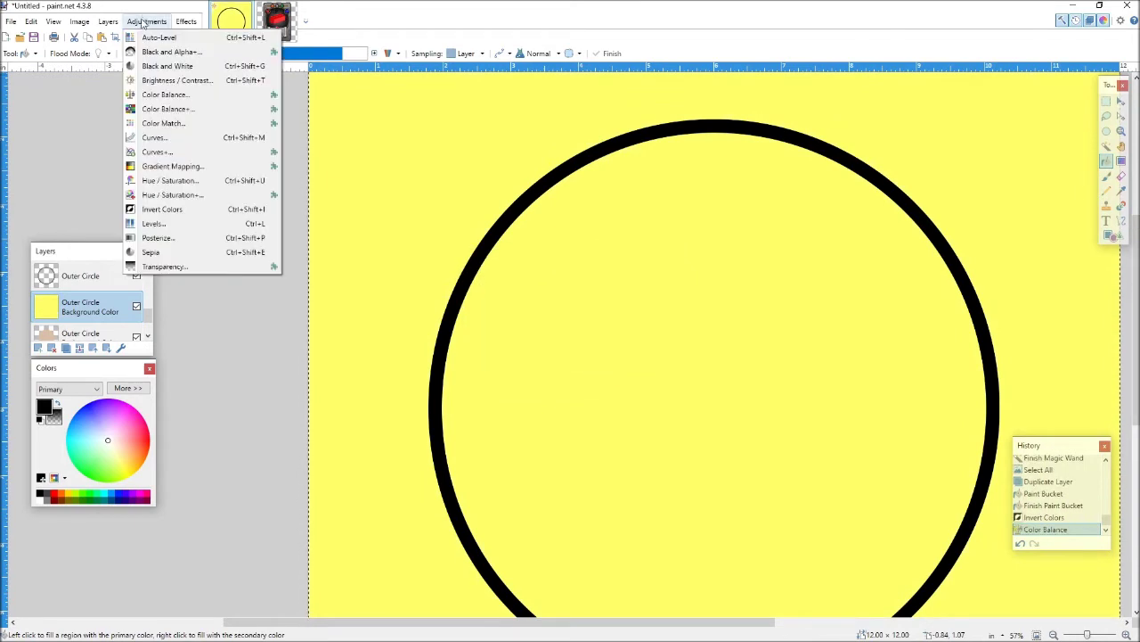
click(169, 102)
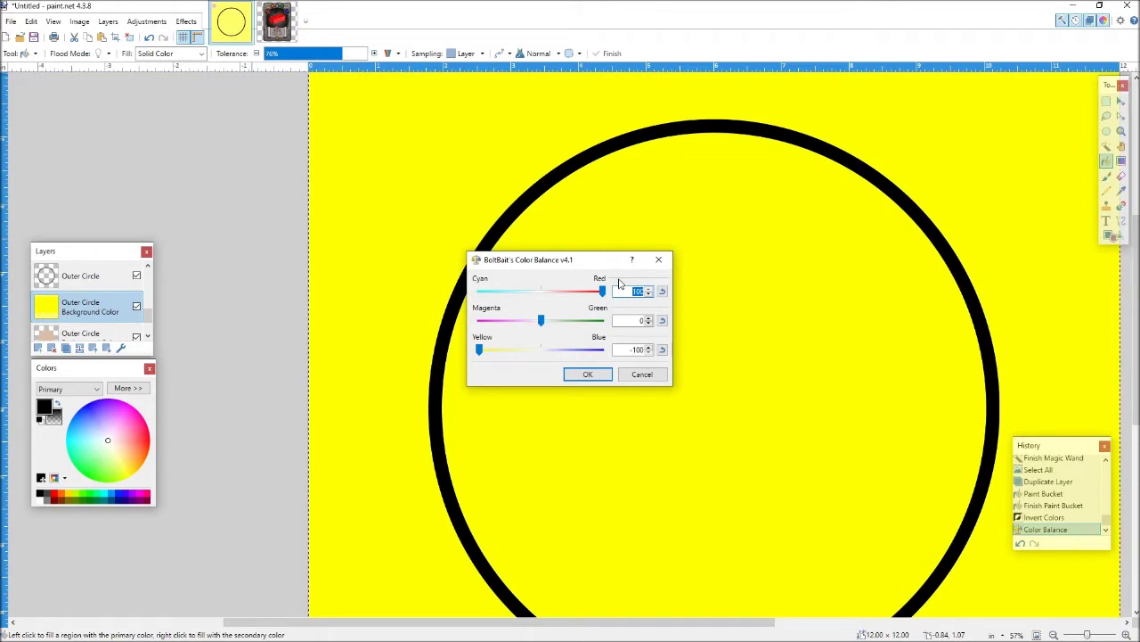
click(588, 376)
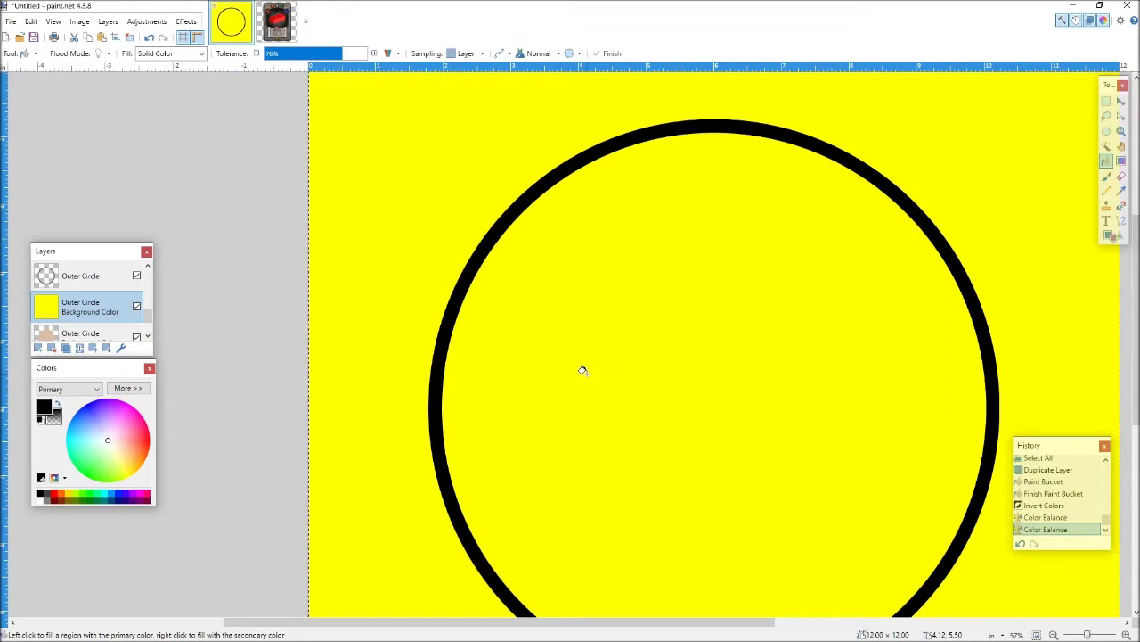
key(ctrl+z)
key(ctrl+z)
key(ctrl+z)
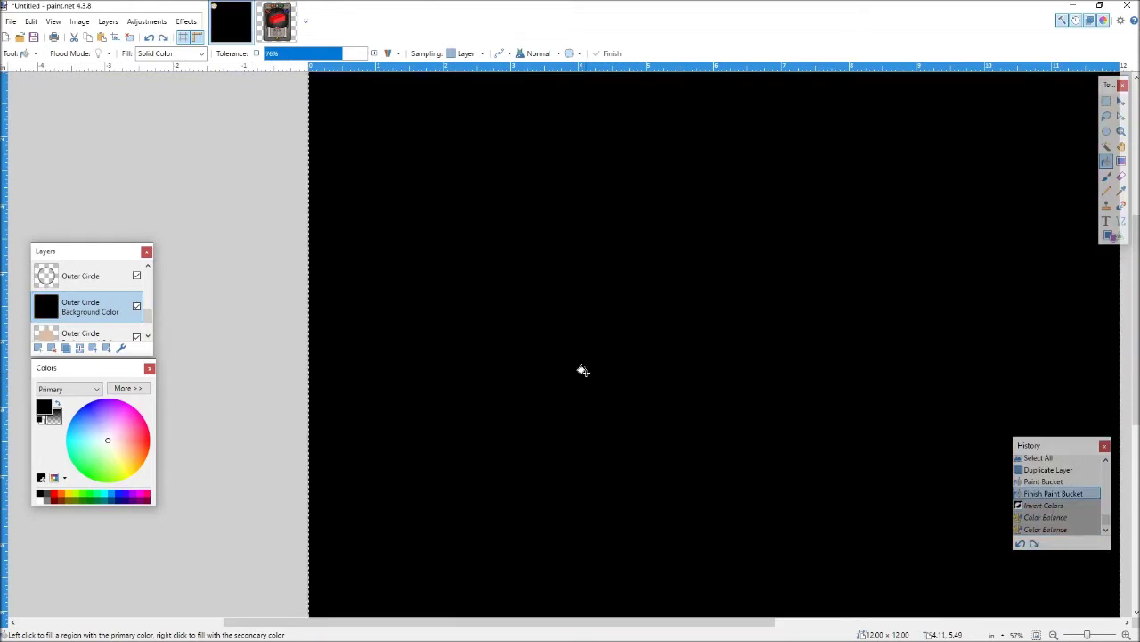
Step: Preview Color Balance on the black layer with Cyan–Red 100 and Yellow–Blue around -12, then discard it
click(187, 21)
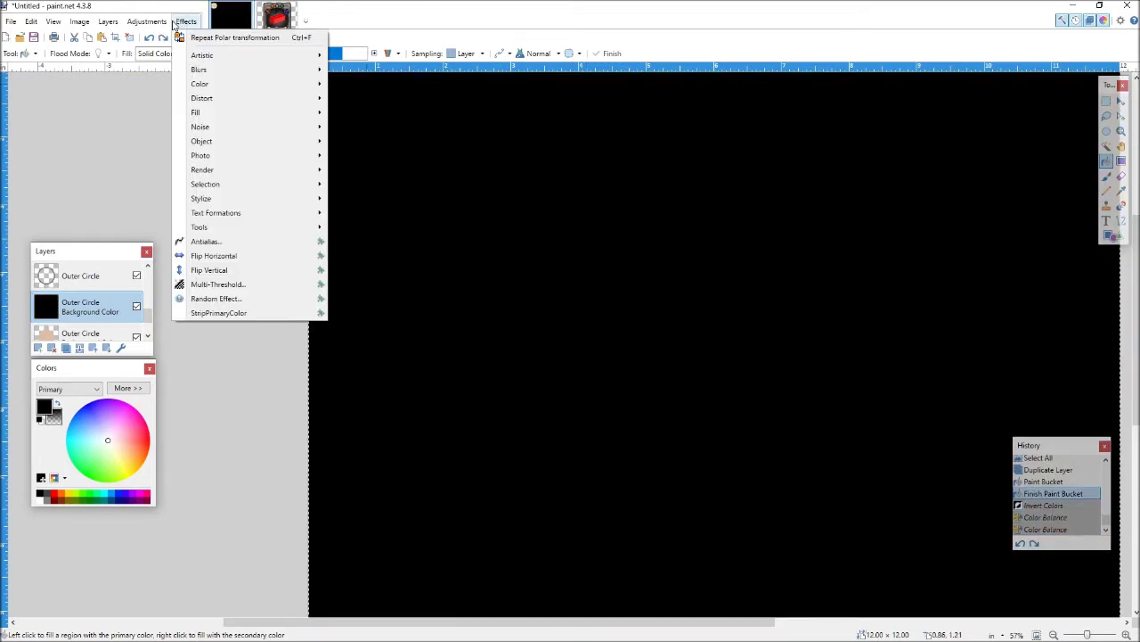
mouse_move(160, 21)
click(163, 95)
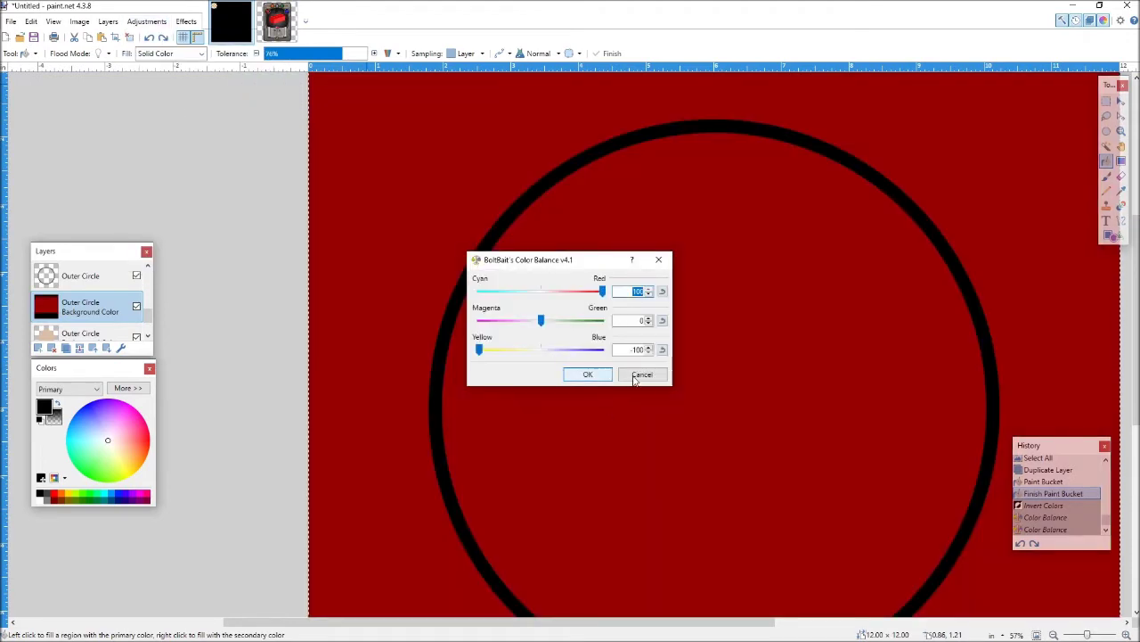
click(480, 351)
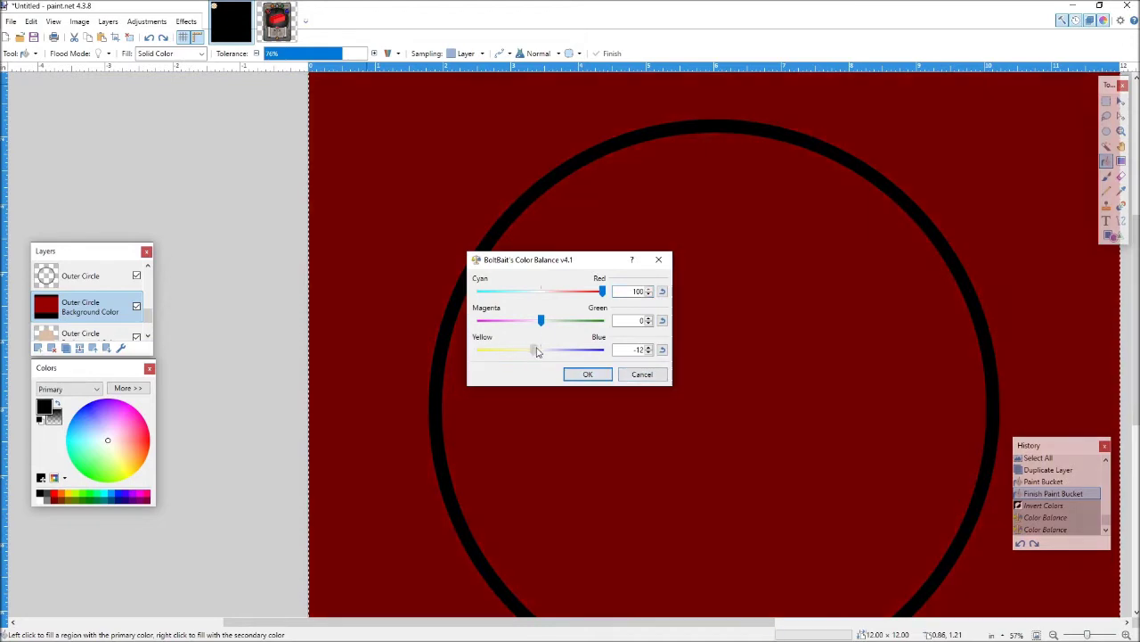
click(658, 380)
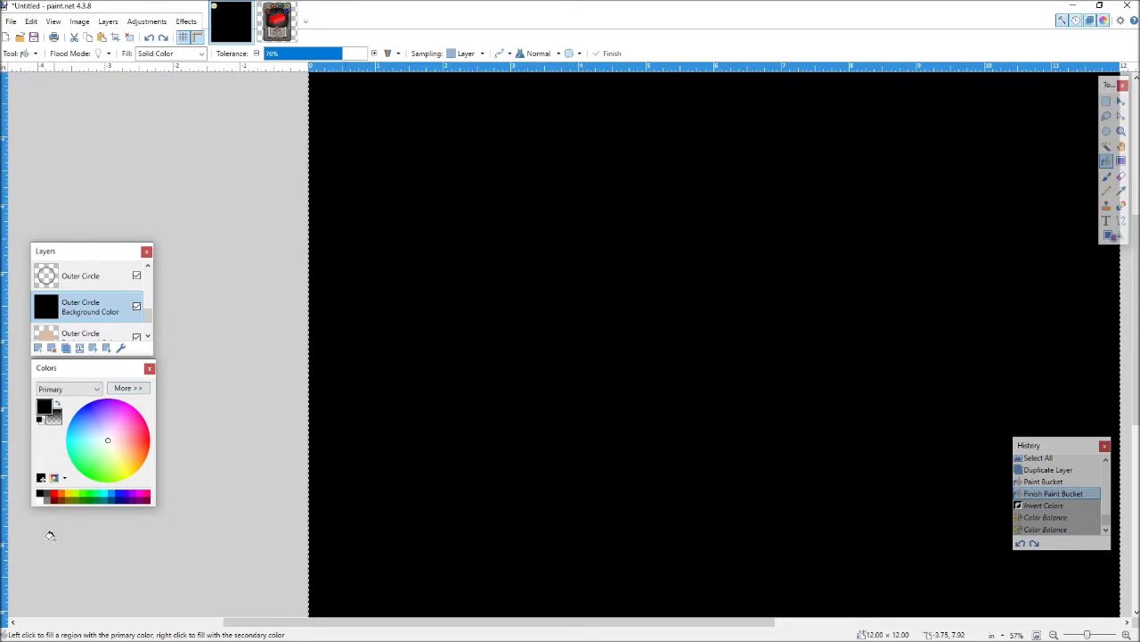
Step: Choose pure red as the primary color, view its detailed color values, and switch the primary back to black
click(52, 495)
click(128, 388)
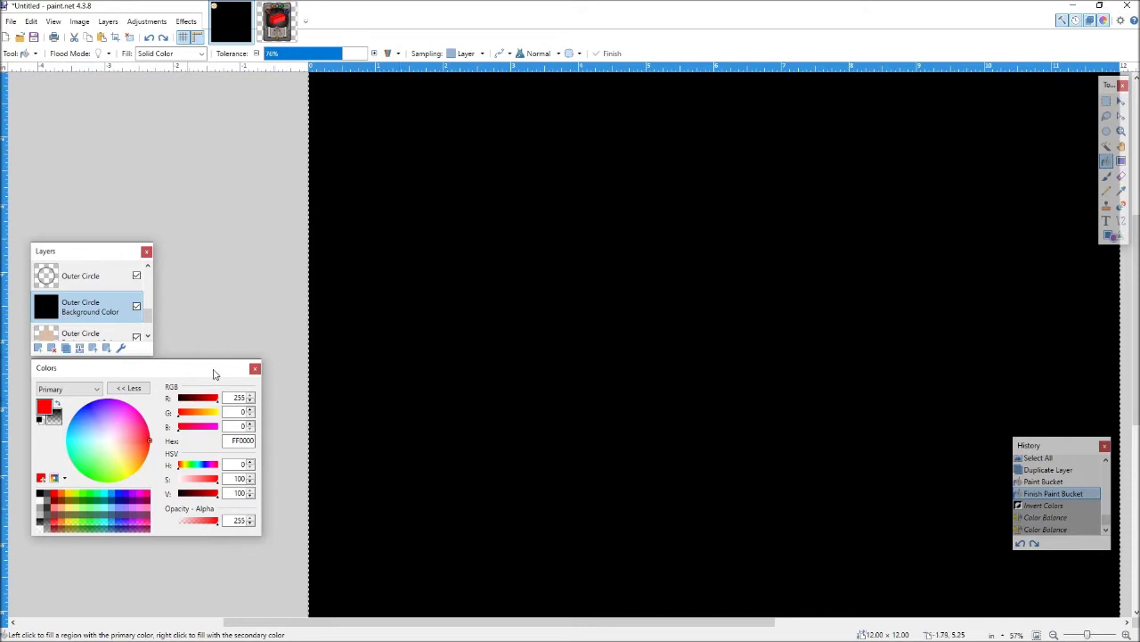
click(129, 388)
click(39, 495)
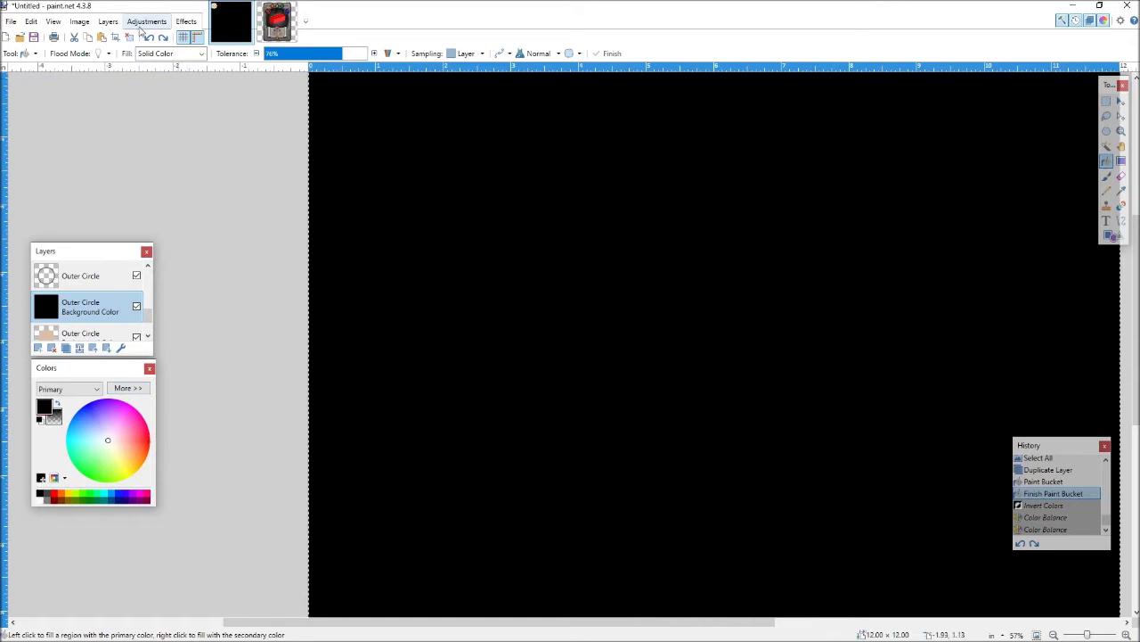
Step: Turn the black layer dark red with Color Balance at Cyan–Red 100, Magenta–Green 0 and Yellow–Blue -100
click(146, 21)
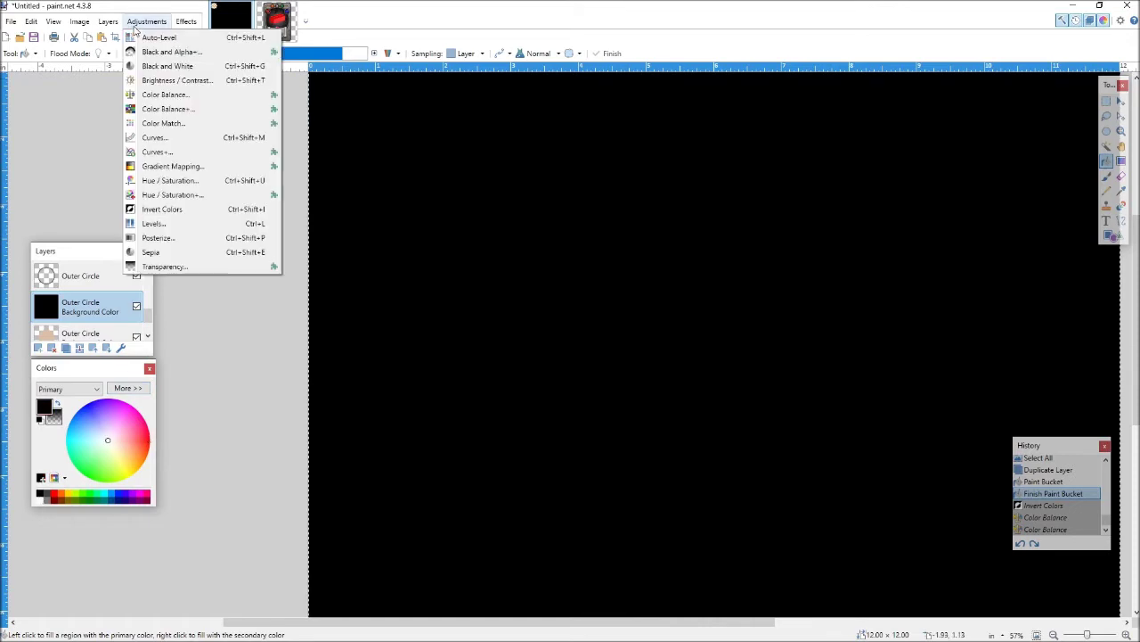
click(160, 98)
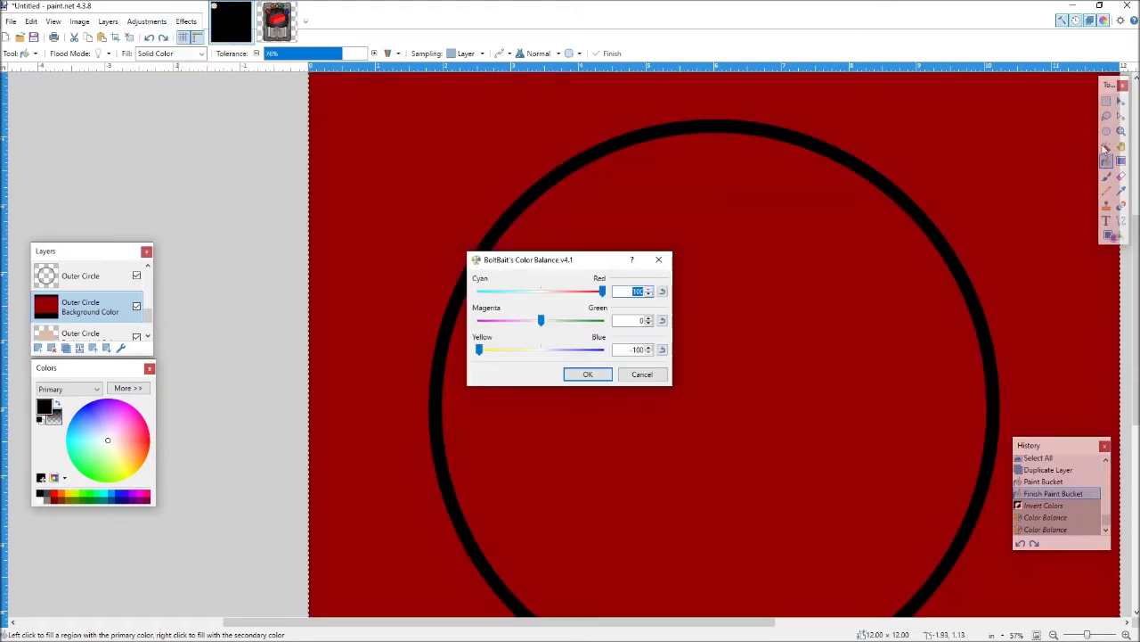
key(Return)
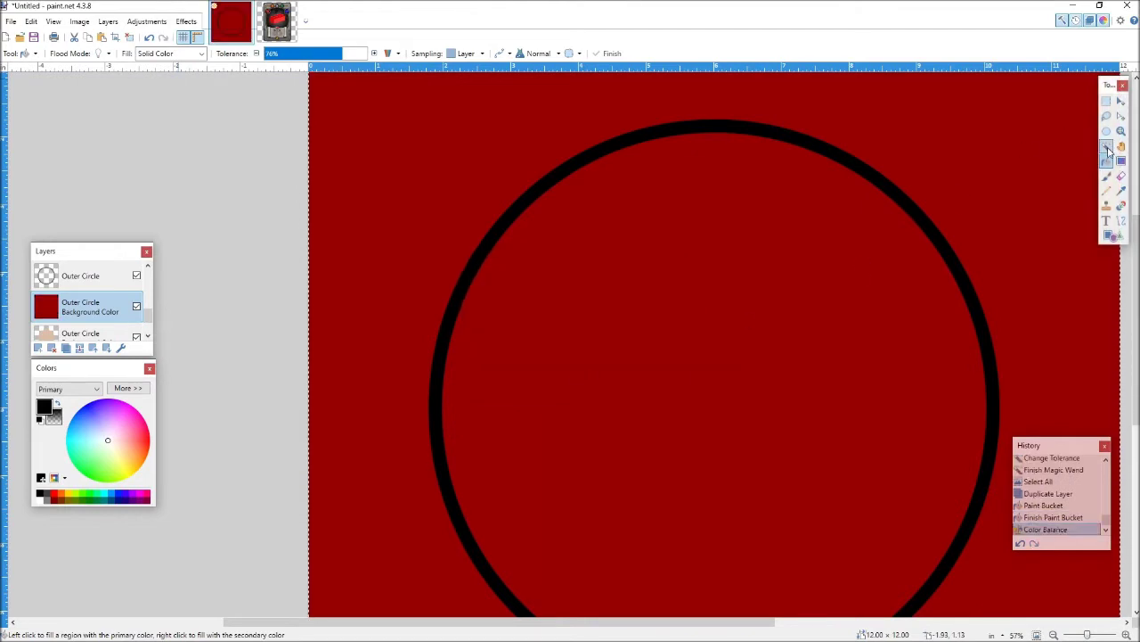
Step: Select the area outside the ring on the Outer Circle layer with the Magic Wand at 81% tolerance
click(1106, 145)
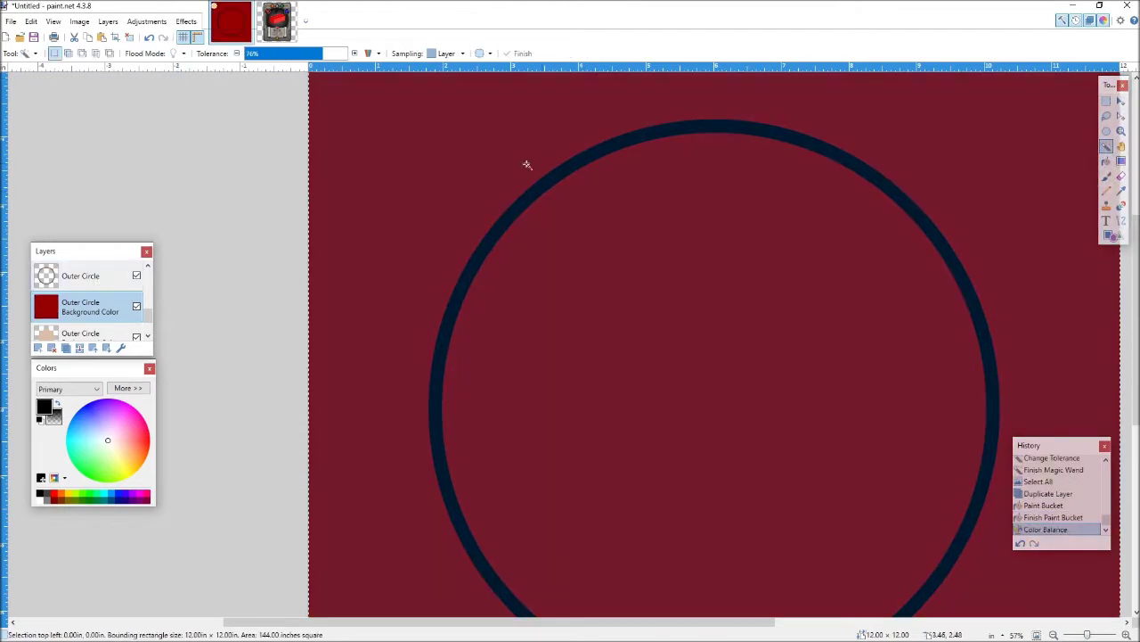
click(77, 283)
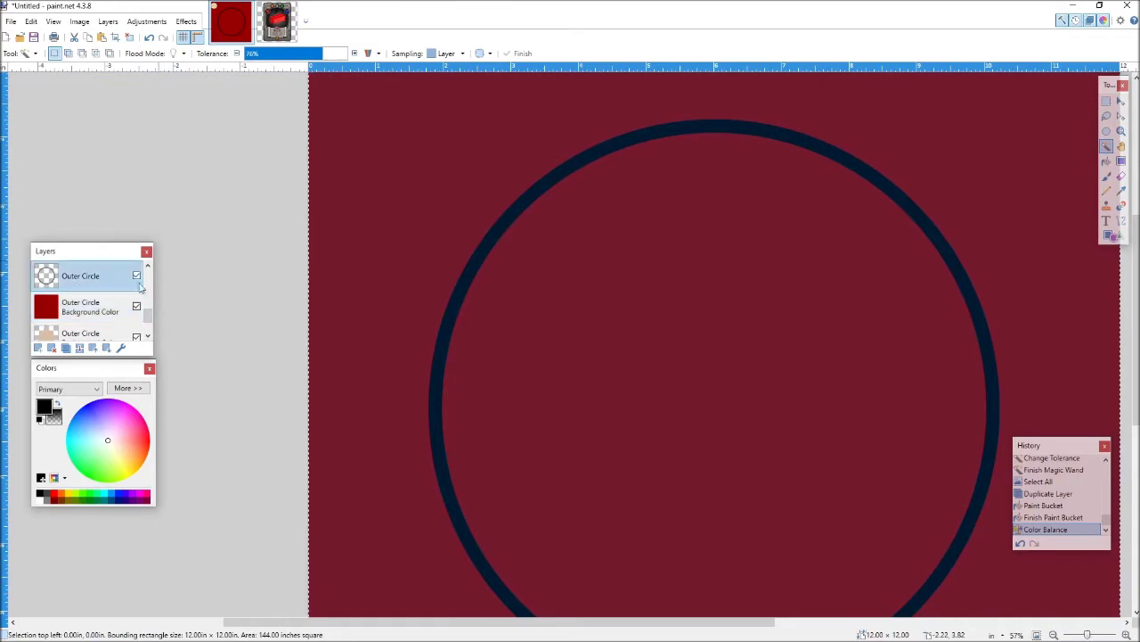
click(437, 224)
scroll(501, 254, up, 10)
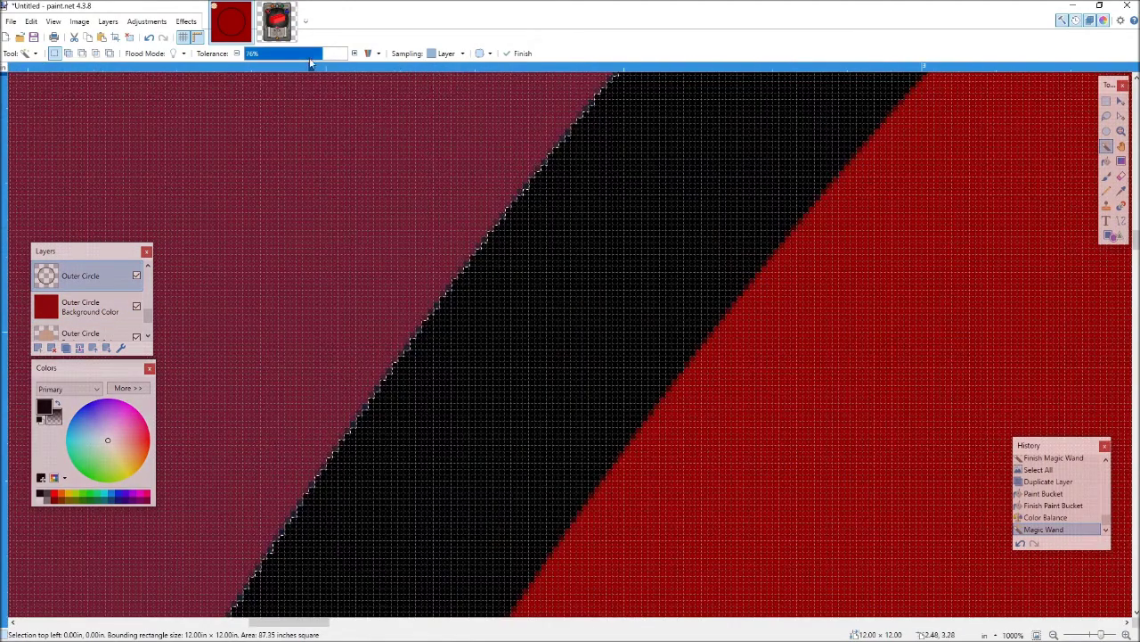
mouse_move(321, 55)
mouse_down()
mouse_move(339, 58)
mouse_move(328, 56)
mouse_up()
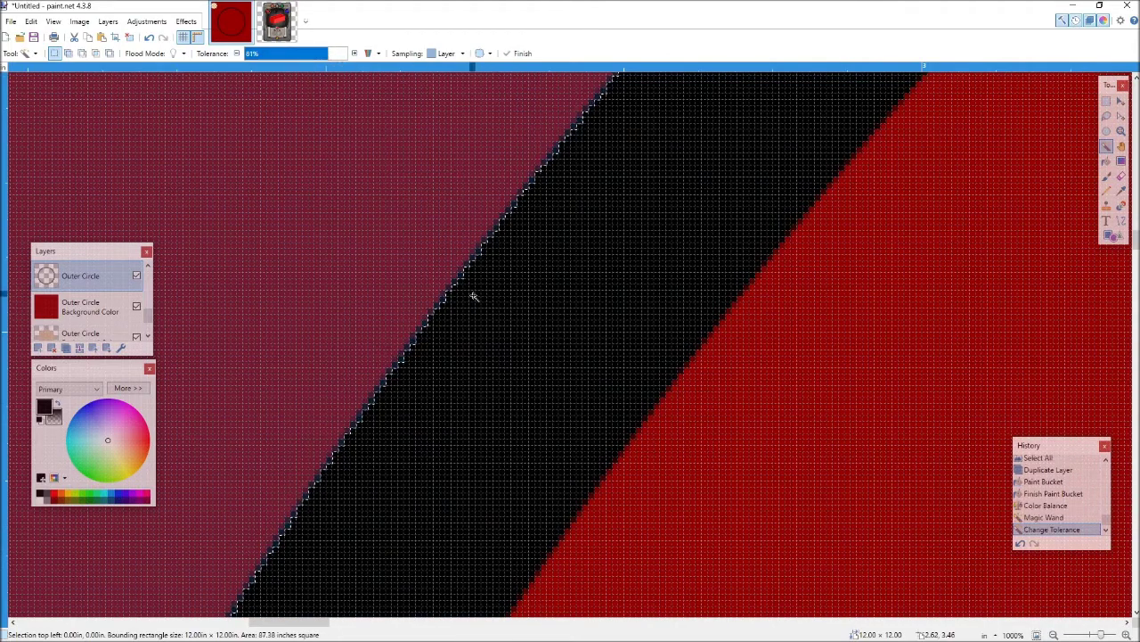
scroll(445, 297, up, 5)
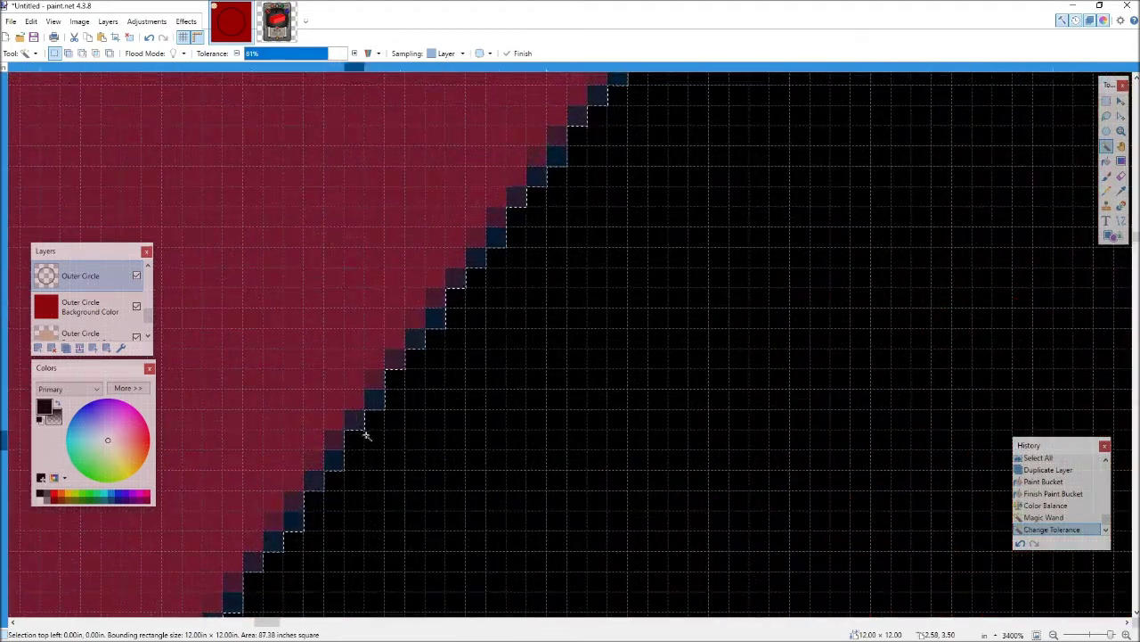
Step: Cut the selected area outside the ring from the dark red Outer Circle Background Color layer
click(86, 307)
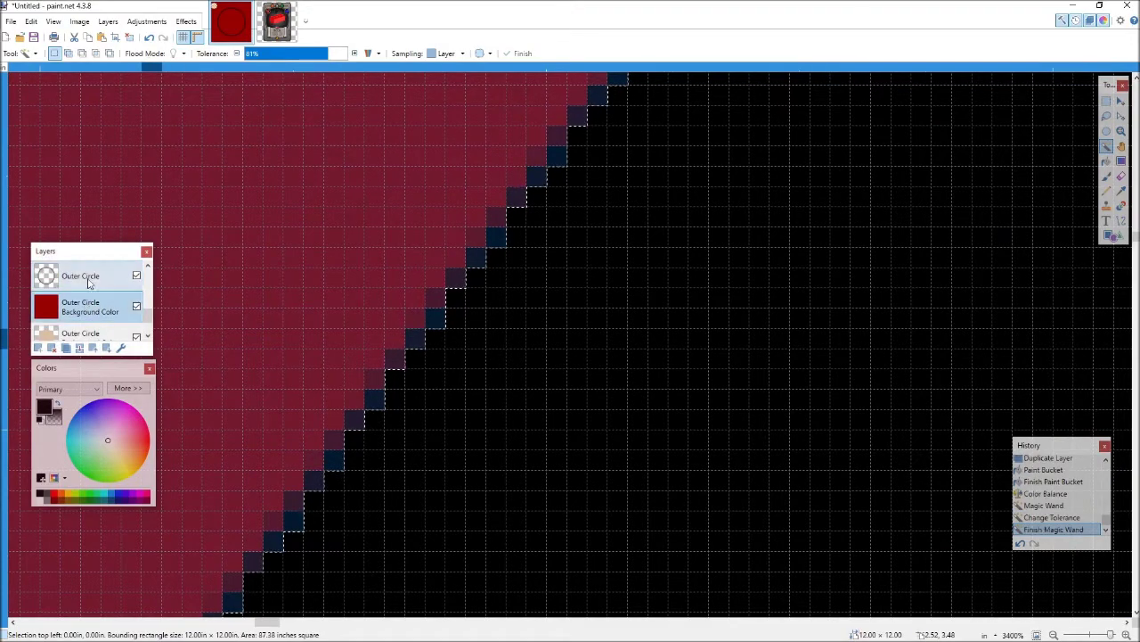
scroll(472, 274, down, 3)
scroll(472, 272, down, 3)
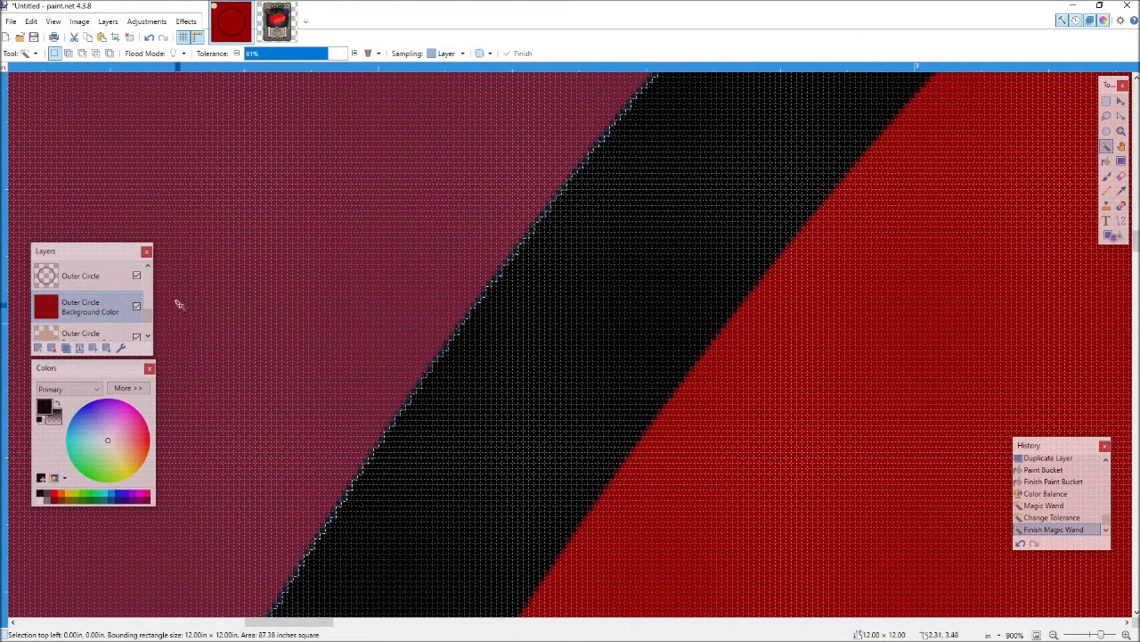
click(81, 21)
mouse_move(34, 24)
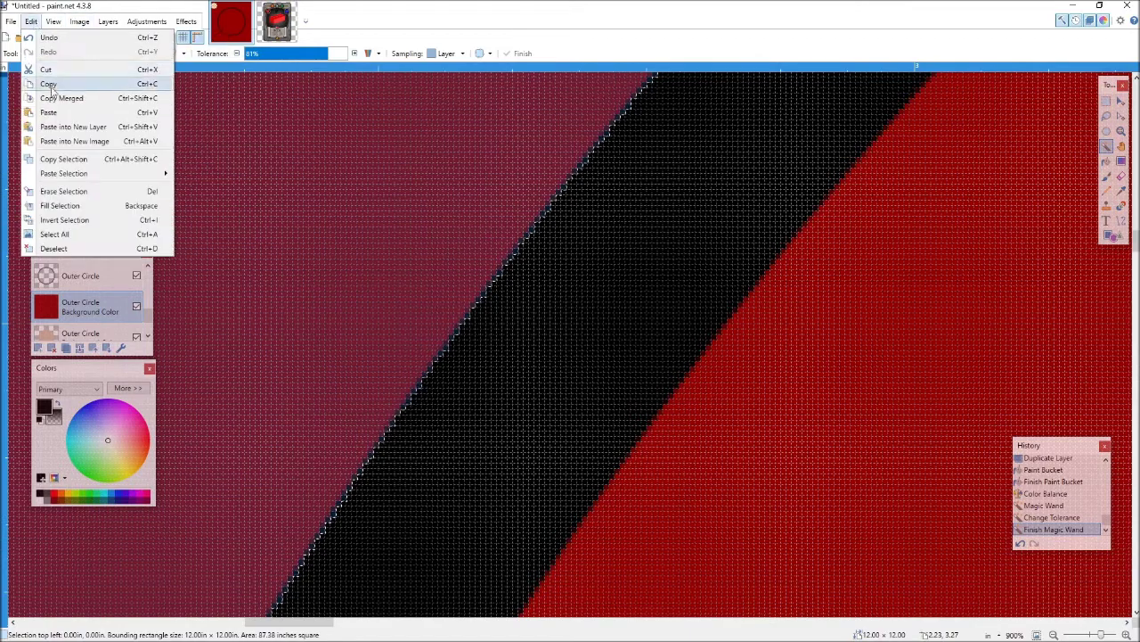
click(524, 17)
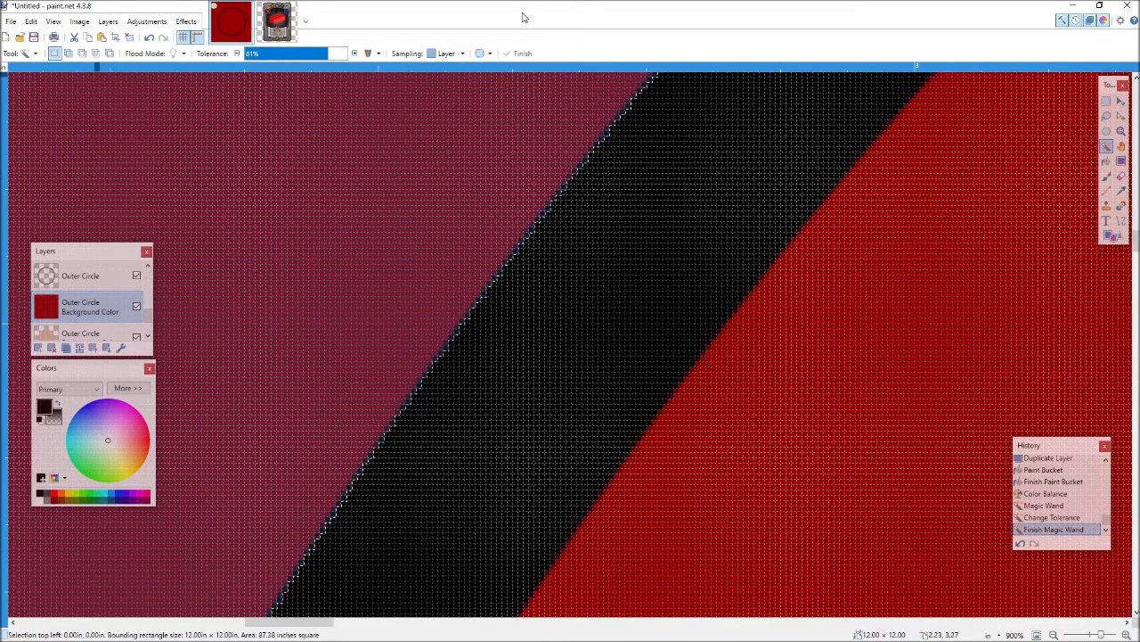
key(ctrl+x)
scroll(472, 208, down, 6)
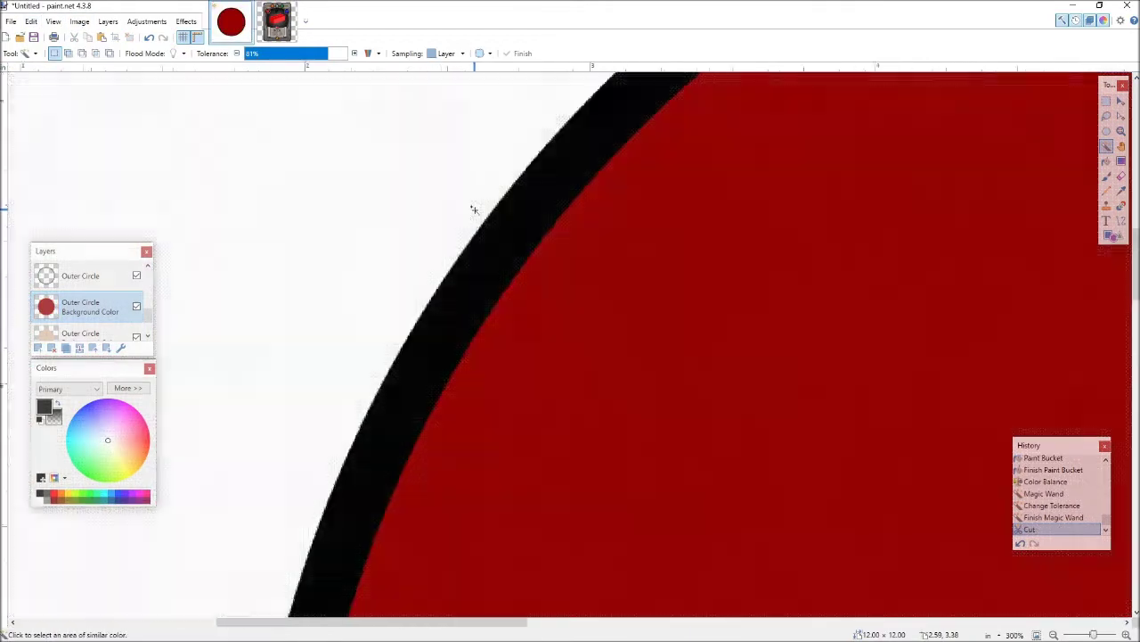
scroll(679, 253, down, 3)
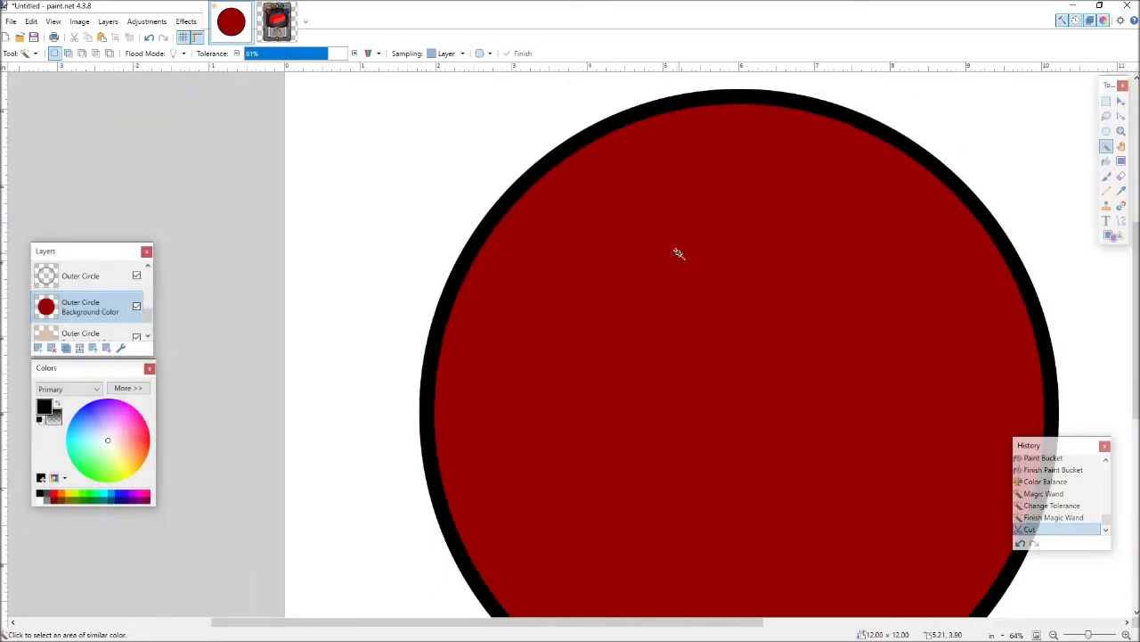
click(131, 23)
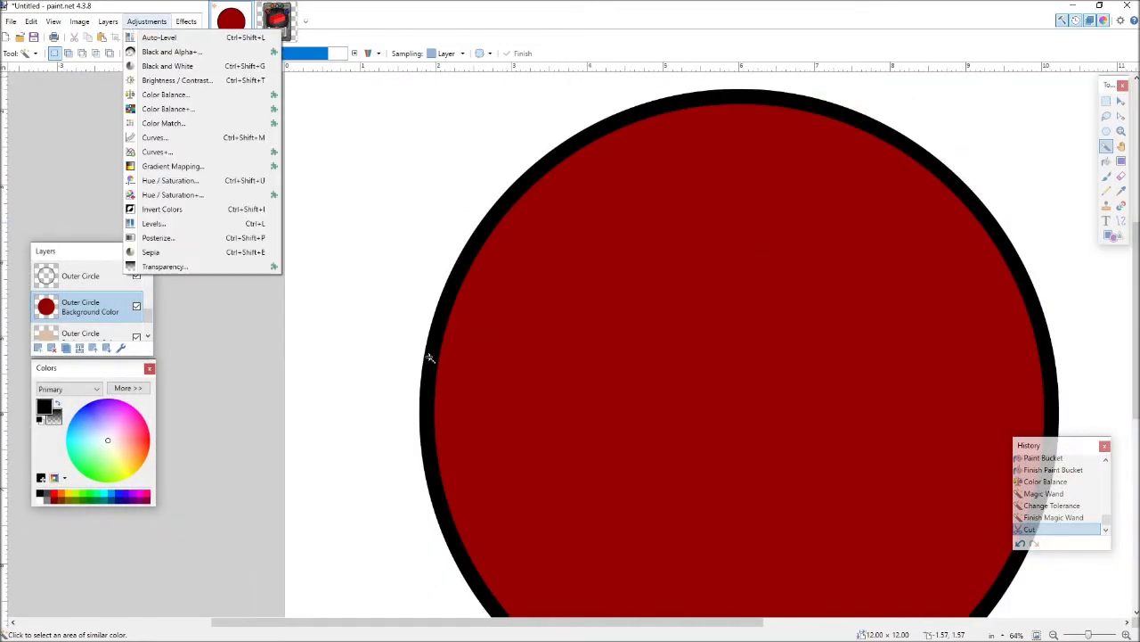
scroll(430, 358, down, 2)
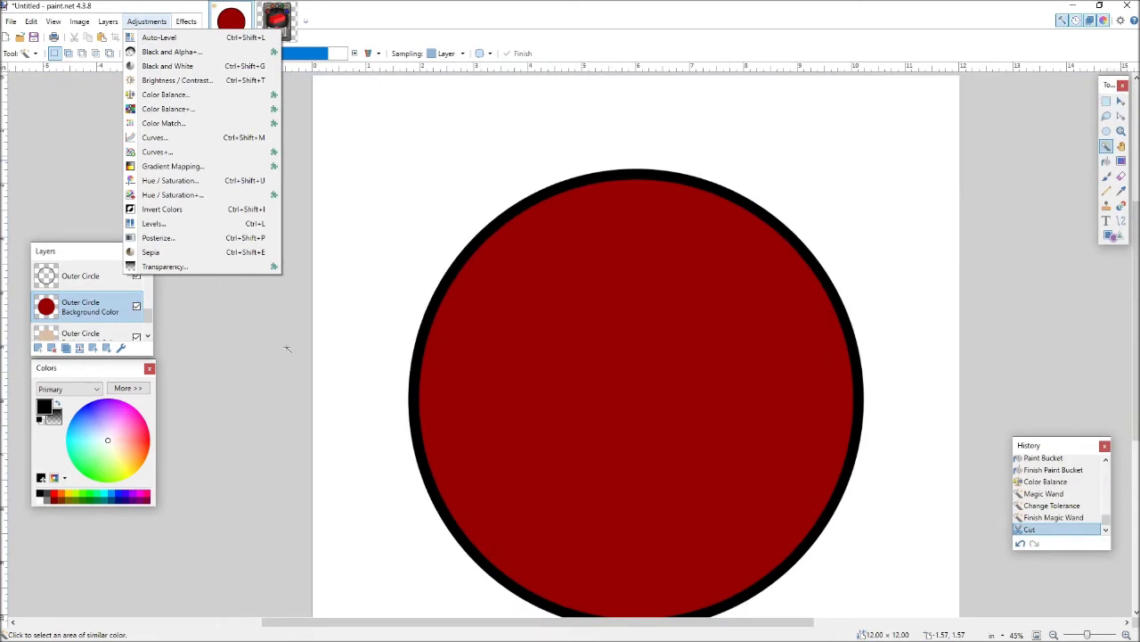
click(328, 222)
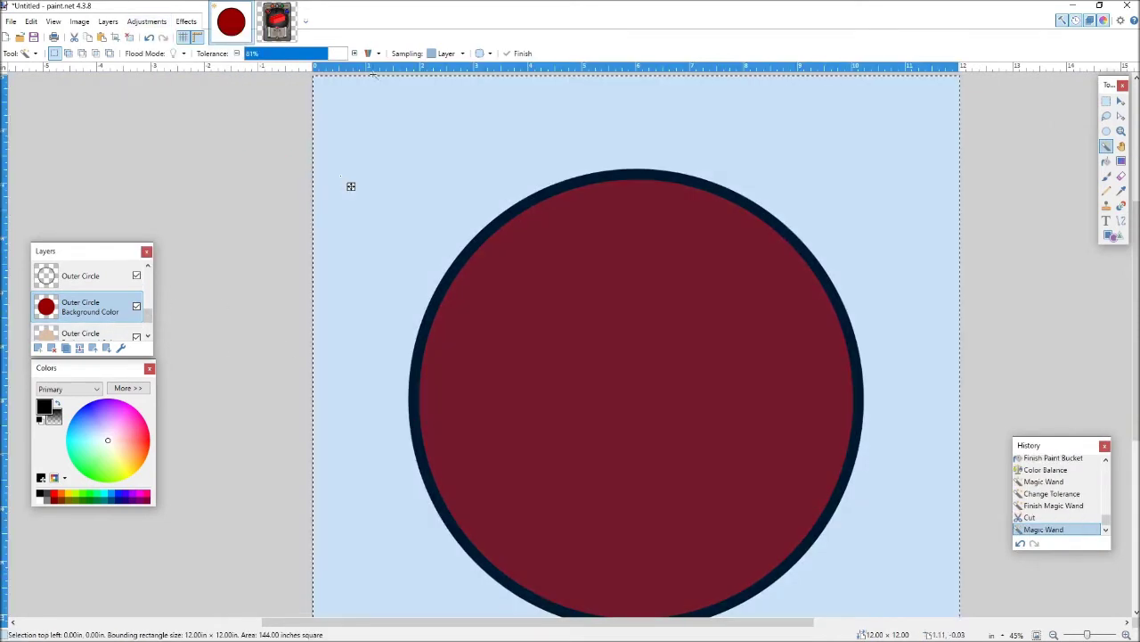
Step: Undo the dark red recoloring of the circle, back to the state before the Outer Circle Background Color layer was duplicated
key(ctrl+z)
key(ctrl+z)
key(ctrl+z)
key(ctrl+z)
key(ctrl+z)
key(ctrl+z)
key(ctrl+z)
key(ctrl+z)
key(ctrl+z)
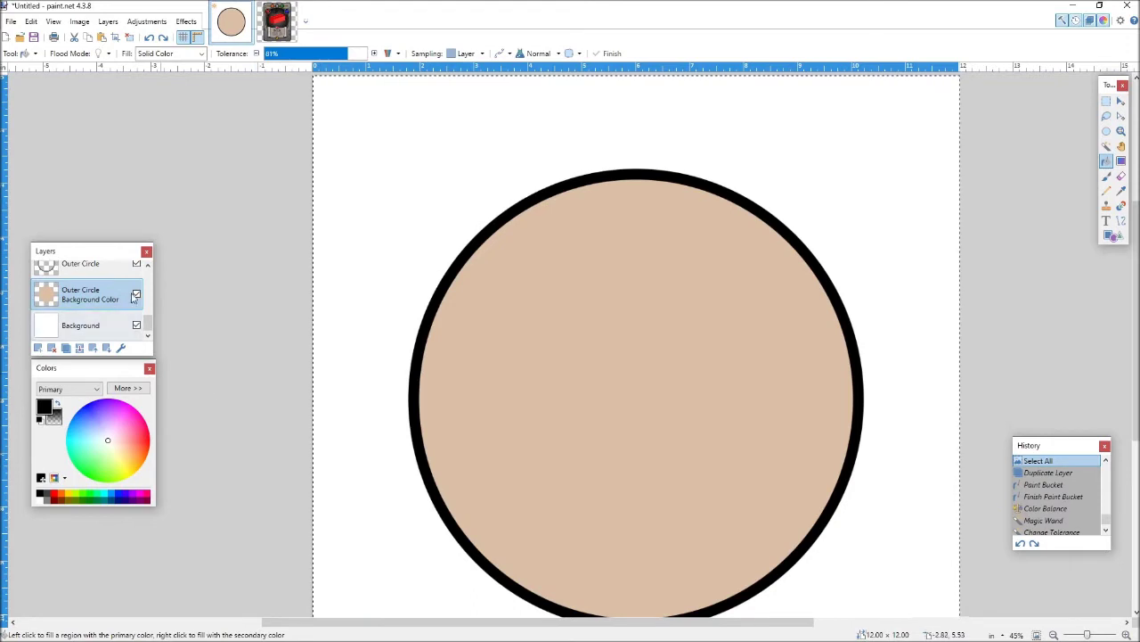
Step: Select the Inner Circle Background Color layer and make both it and the Inner Circle layer visible
drag(153, 317, 148, 308)
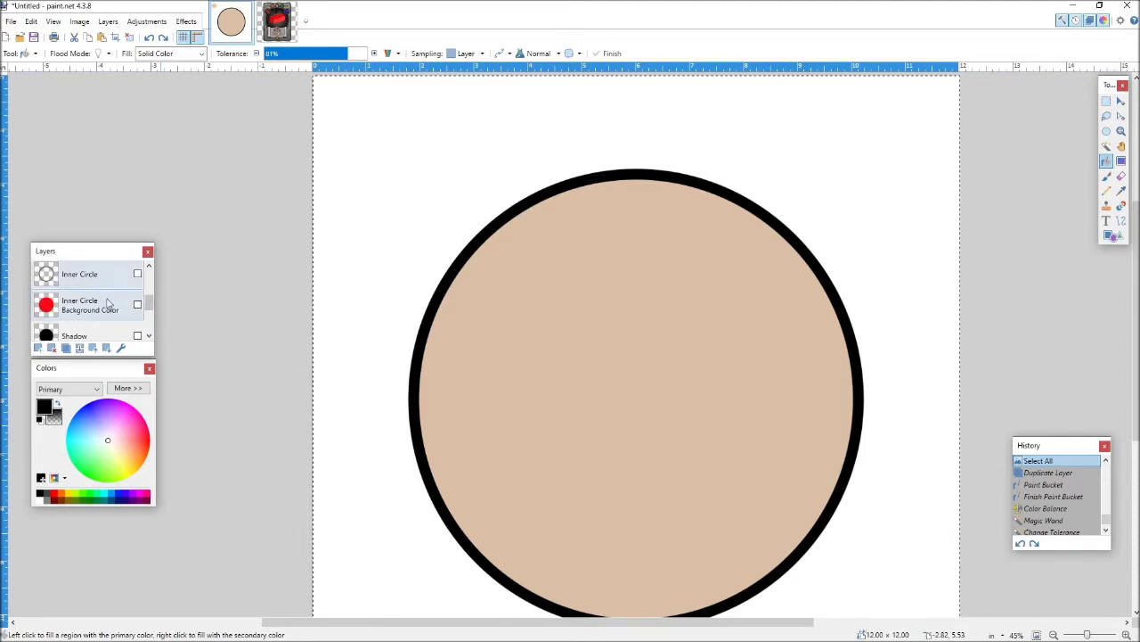
click(112, 304)
click(137, 304)
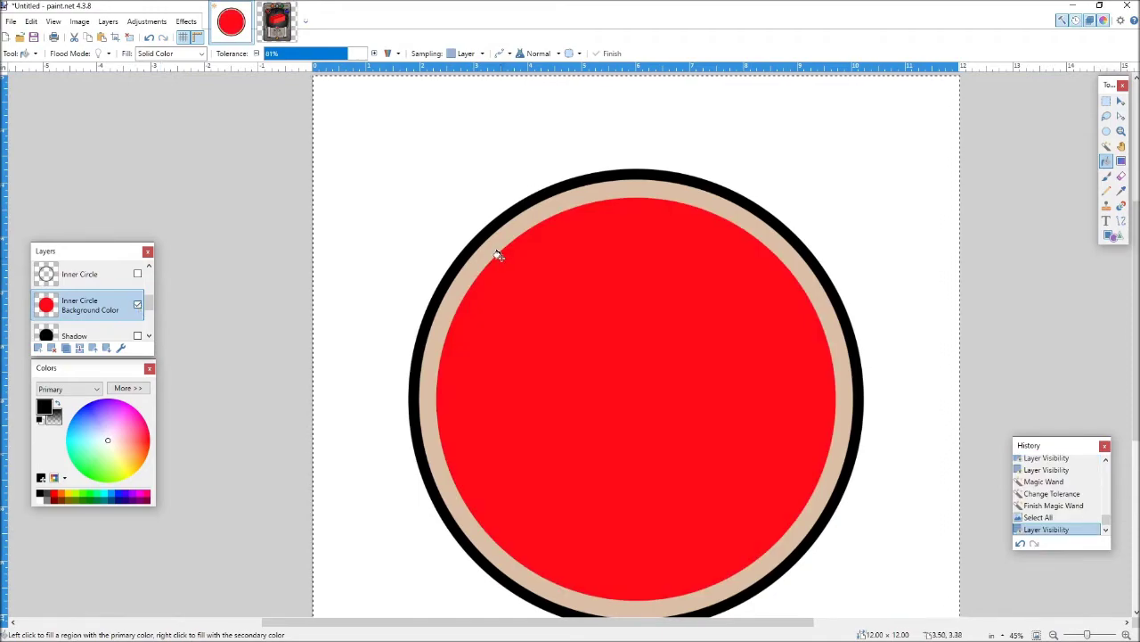
scroll(499, 254, up, 12)
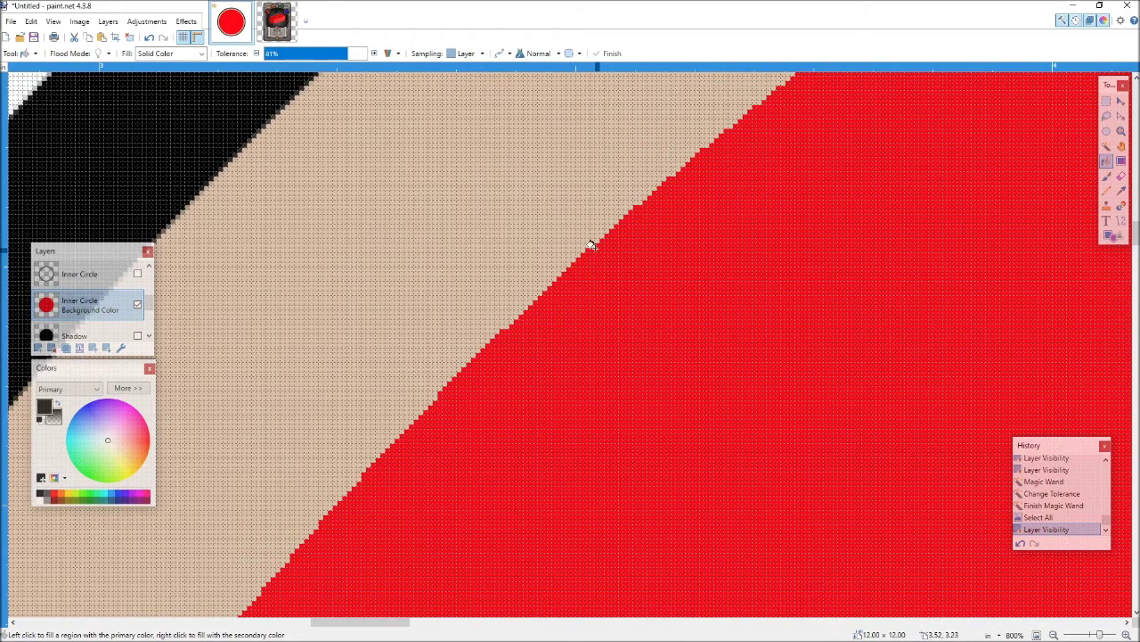
scroll(586, 255, down, 6)
click(137, 274)
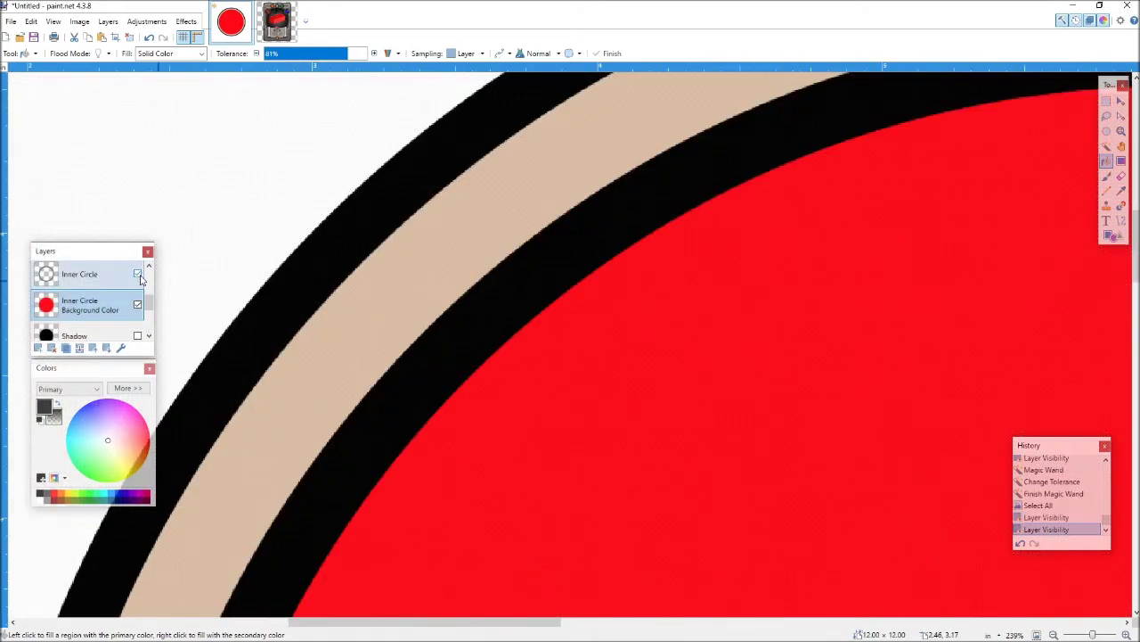
Step: Examine how the black rings, tan band and red inner circle fit together, and look through the layers they are built from
scroll(116, 294, down, 3)
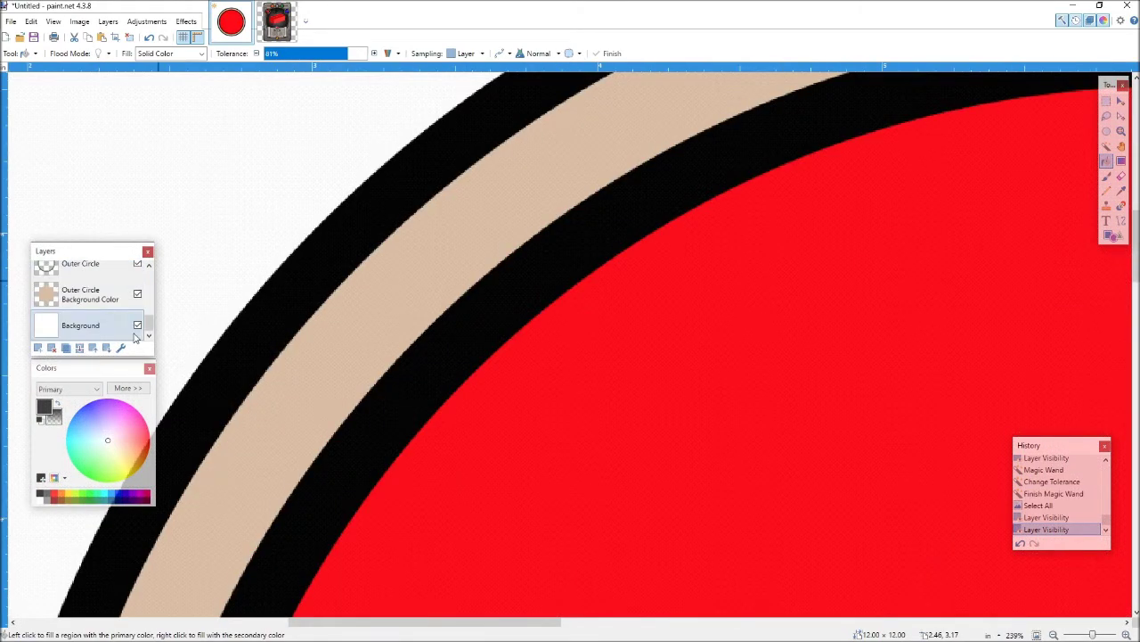
scroll(341, 276, down, 3)
scroll(629, 300, down, 1)
scroll(615, 280, up, 1)
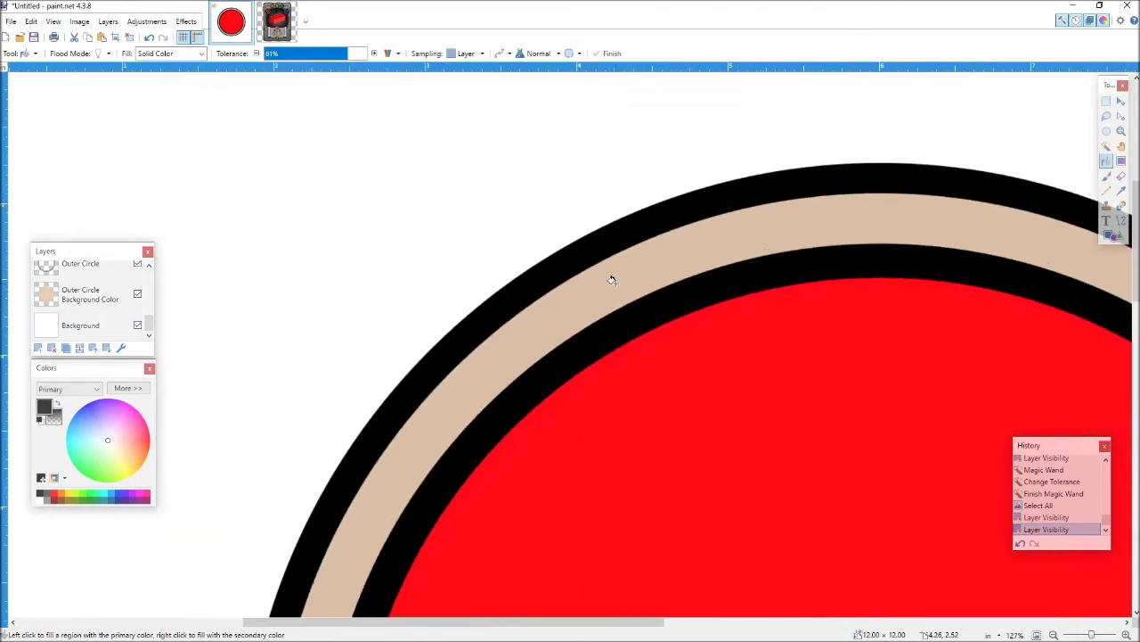
scroll(753, 512, right, 3)
drag(1129, 286, 1129, 381)
scroll(676, 358, up, 1)
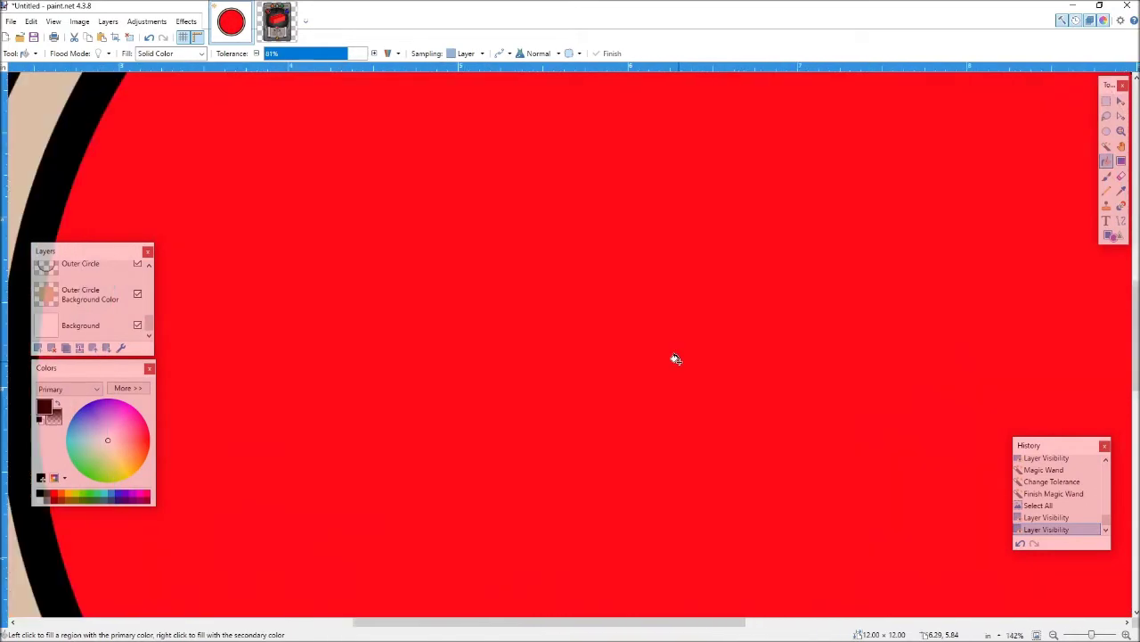
scroll(675, 356, down, 1)
scroll(677, 326, up, 1)
scroll(664, 321, down, 2)
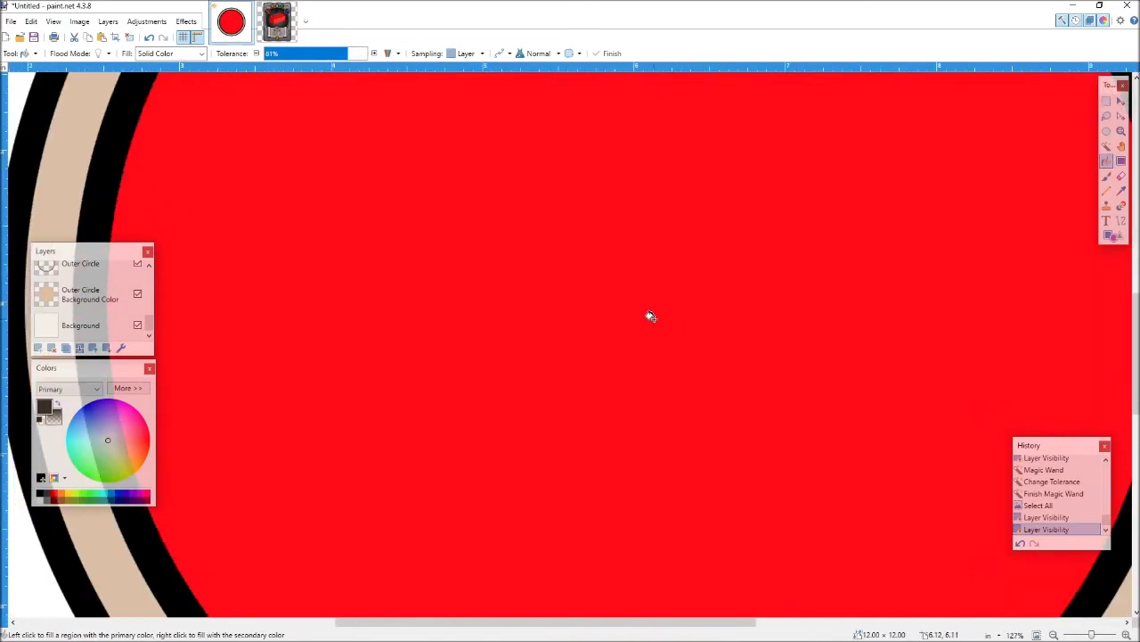
scroll(788, 313, down, 2)
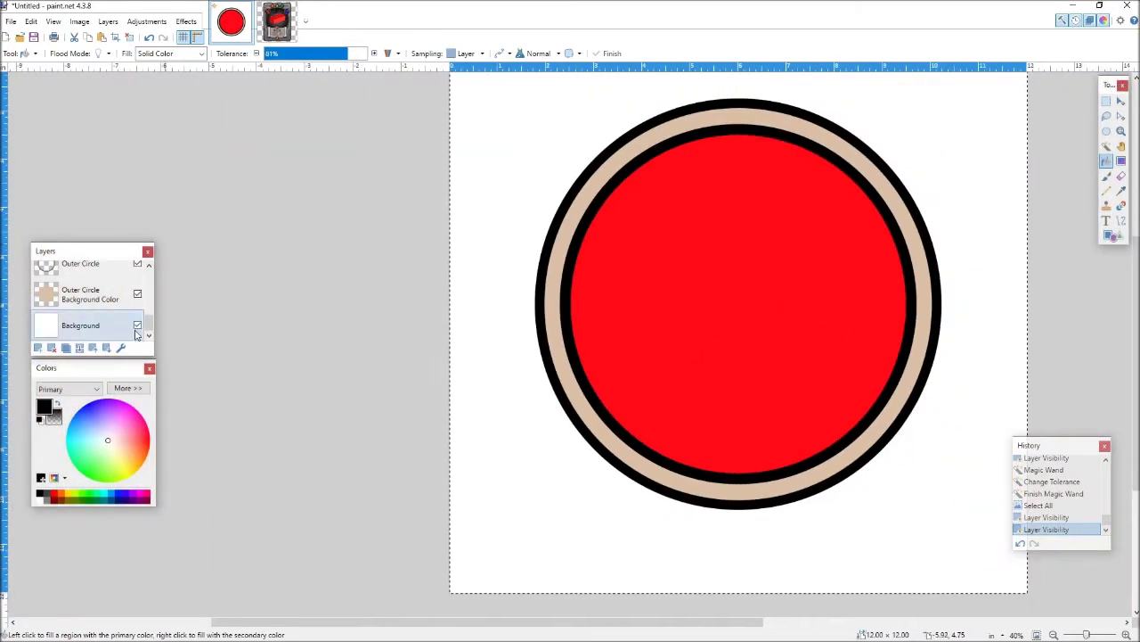
scroll(149, 330, up, 3)
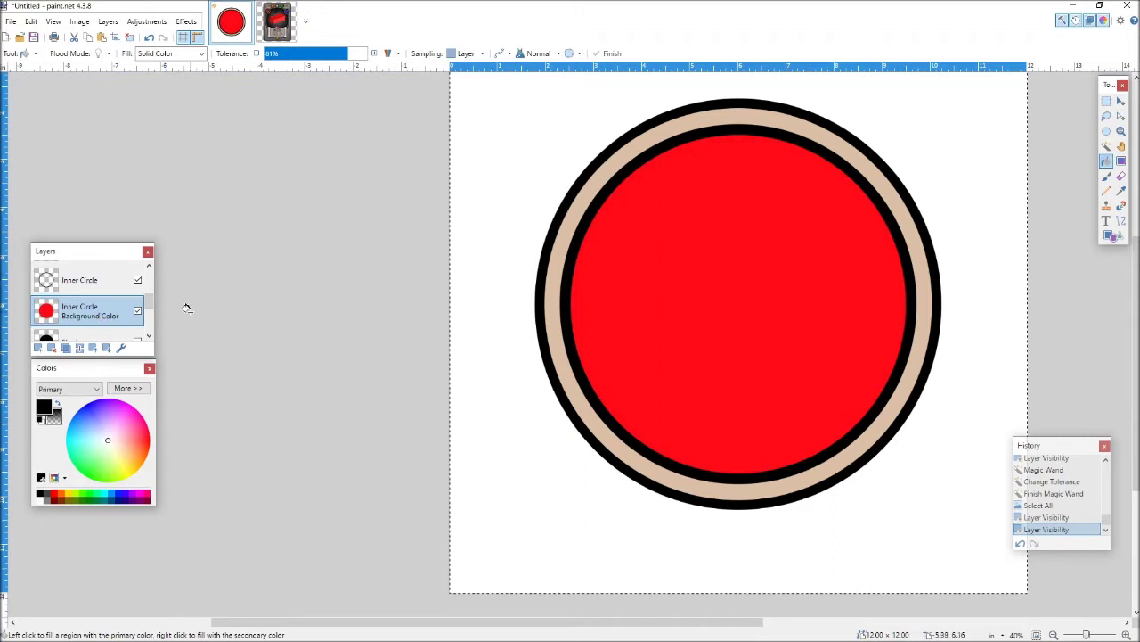
Step: Make the Text layer with the Health 3200 lettering visible and activate the Text tool
drag(152, 306, 151, 281)
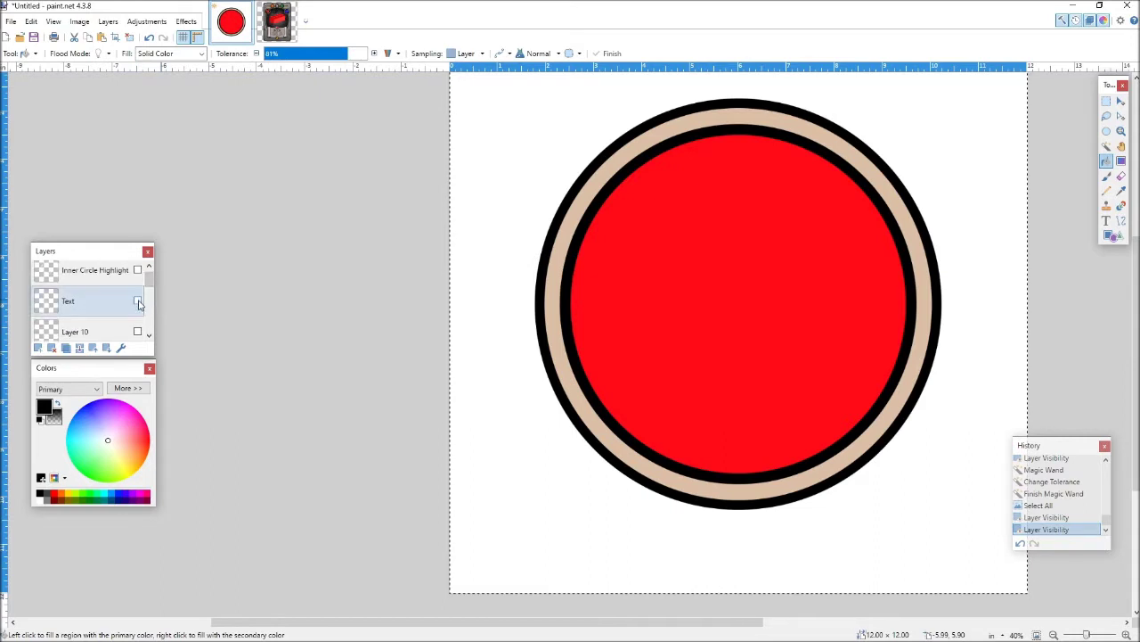
click(138, 302)
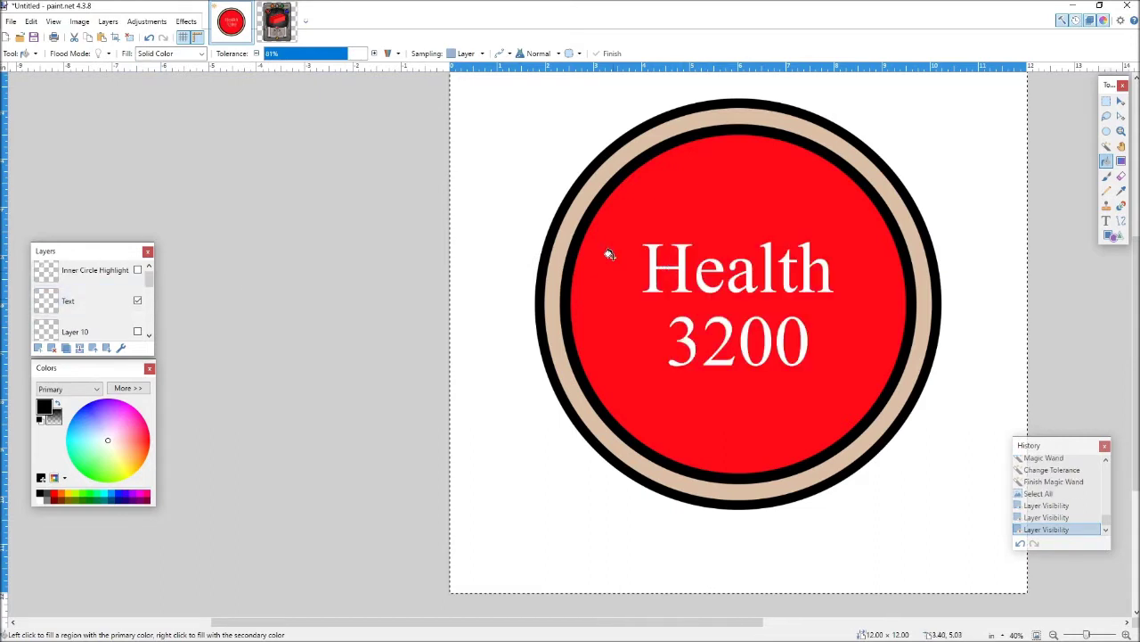
click(1106, 220)
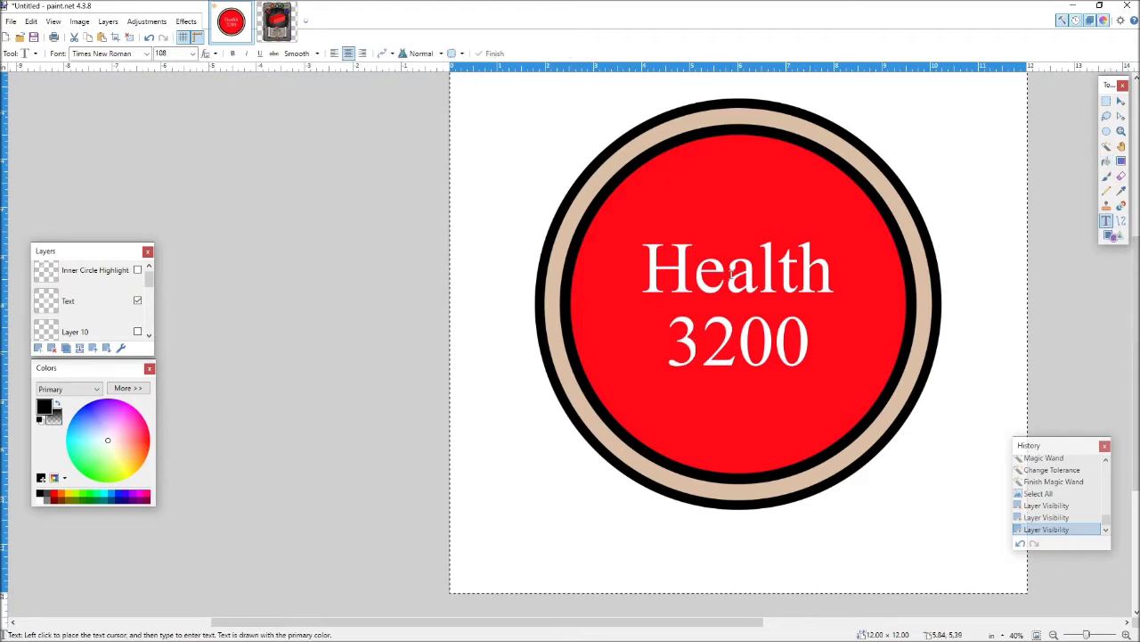
Step: Select all letters and digits of "Health 3200" together on the Text layer with the Magic Wand at 81% tolerance
click(1107, 146)
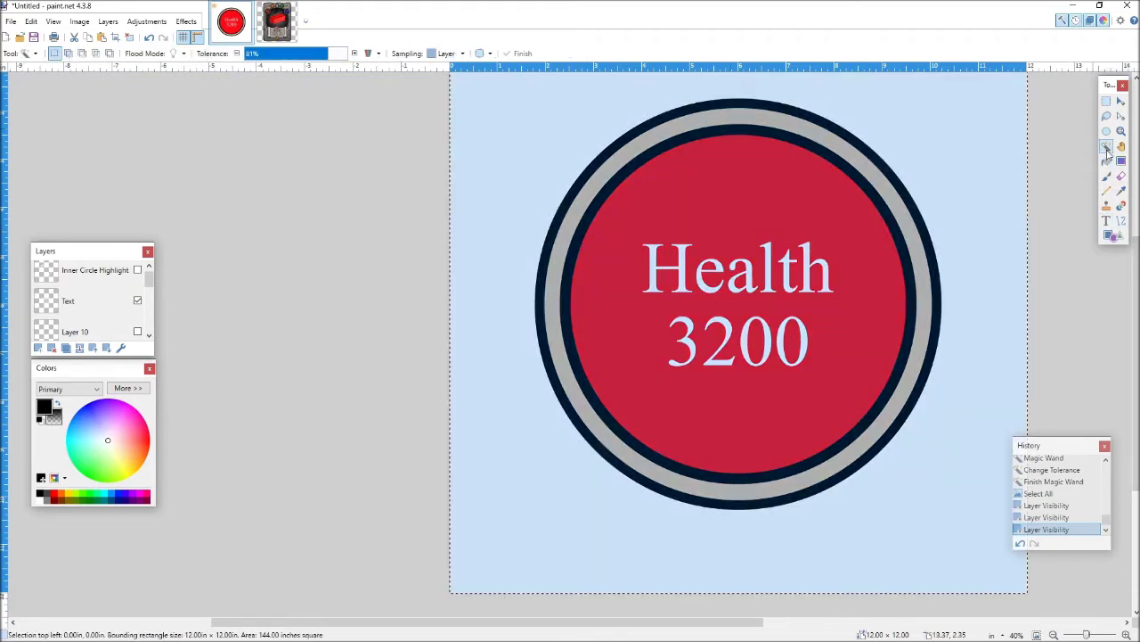
scroll(802, 299, up, 5)
click(815, 254)
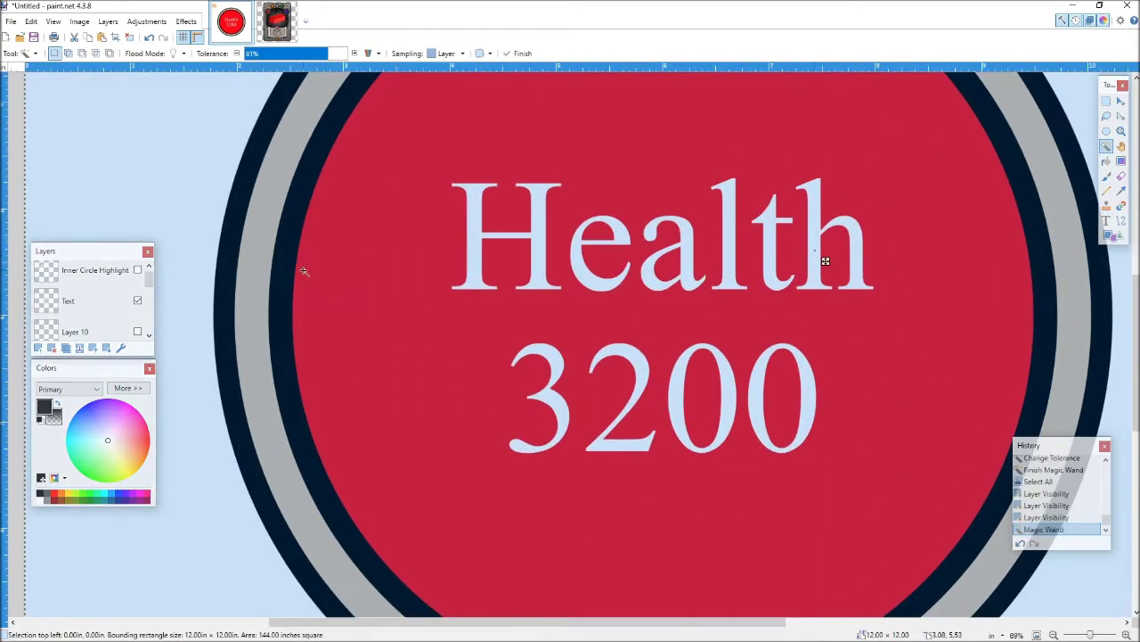
click(113, 306)
click(802, 238)
ctrl+click(776, 241)
ctrl+click(720, 239)
ctrl+click(666, 245)
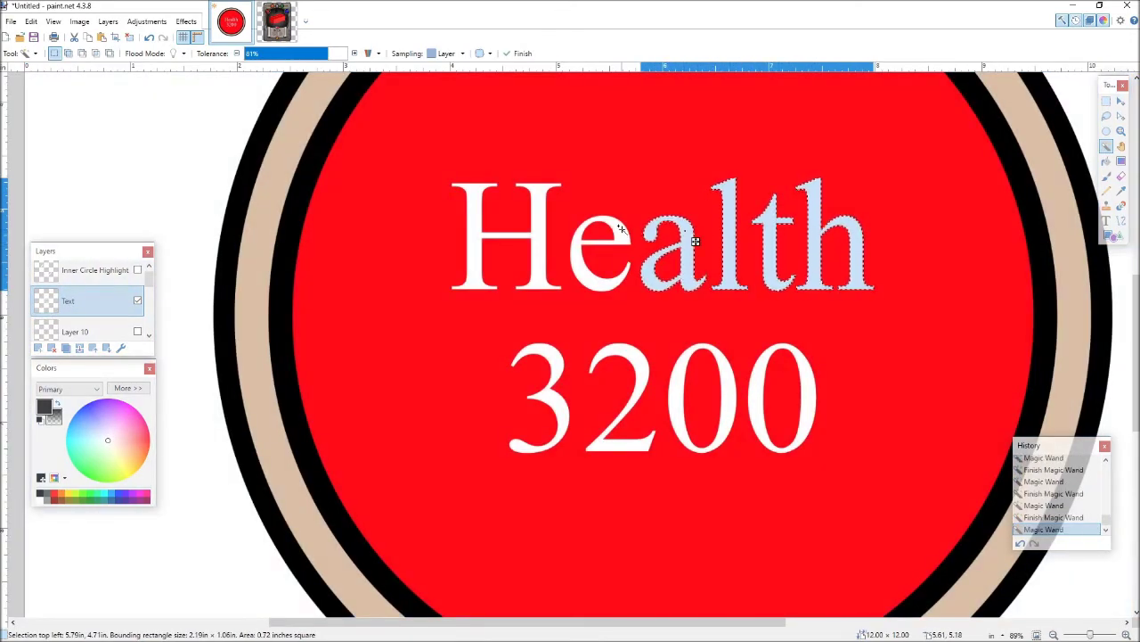
ctrl+click(606, 239)
ctrl+click(545, 229)
ctrl+click(563, 361)
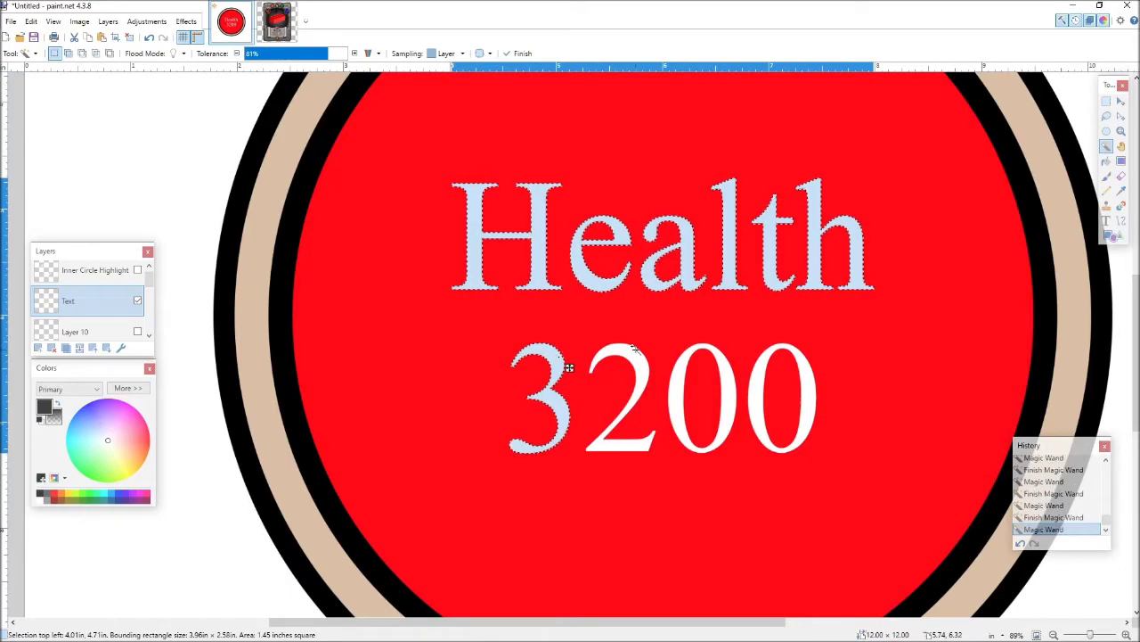
ctrl+click(646, 364)
ctrl+click(682, 366)
ctrl+click(768, 381)
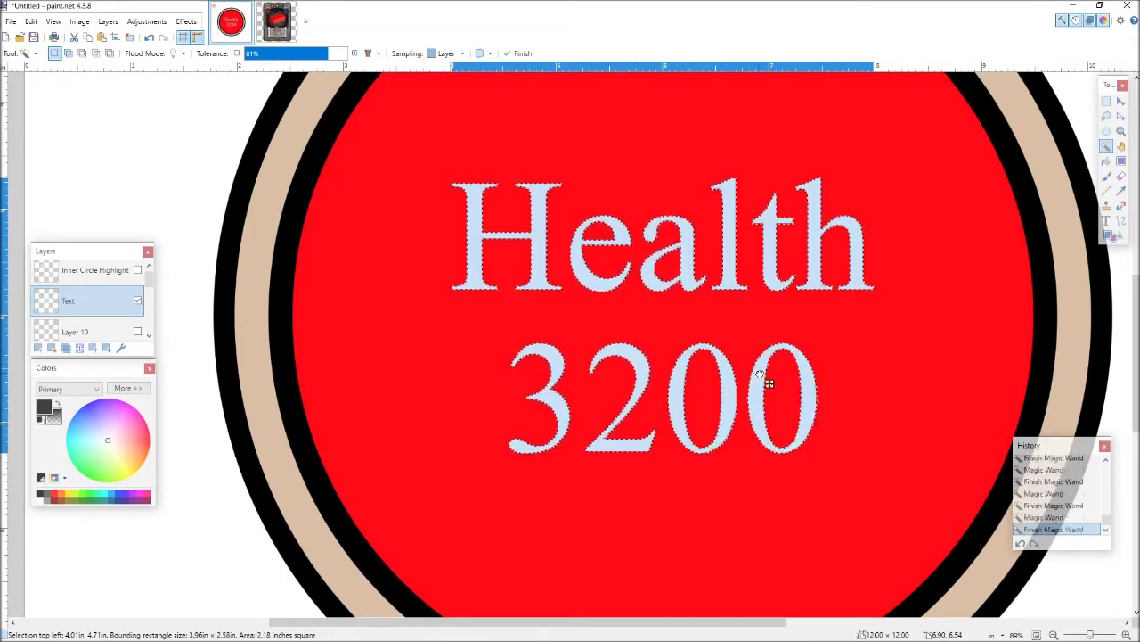
Step: With the Move Selected Pixels tool, check the selected text's center handle against the canvas center at 6 inches on the rulers
click(1121, 103)
ctrl+scroll(766, 315, up, 10)
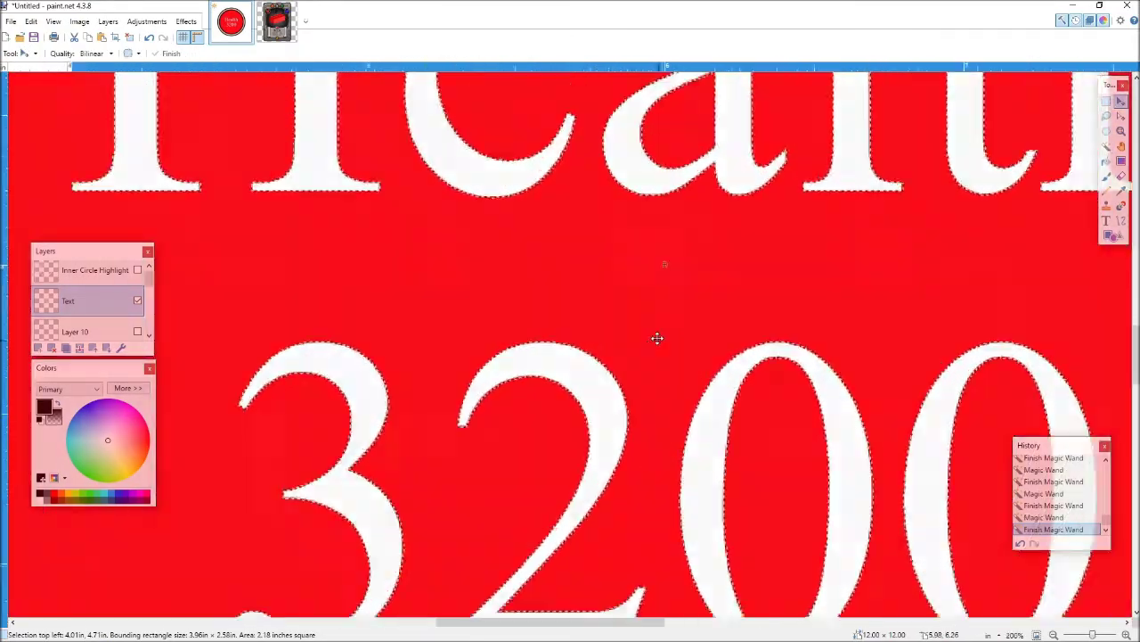
ctrl+scroll(677, 98, up, 3)
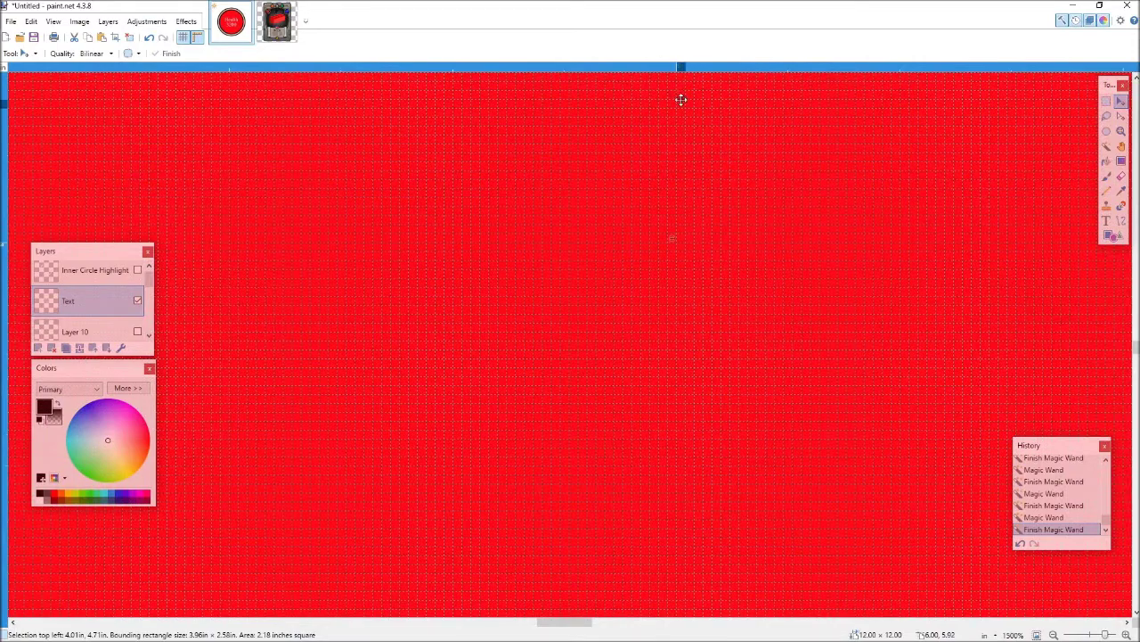
ctrl+scroll(677, 418, up, 3)
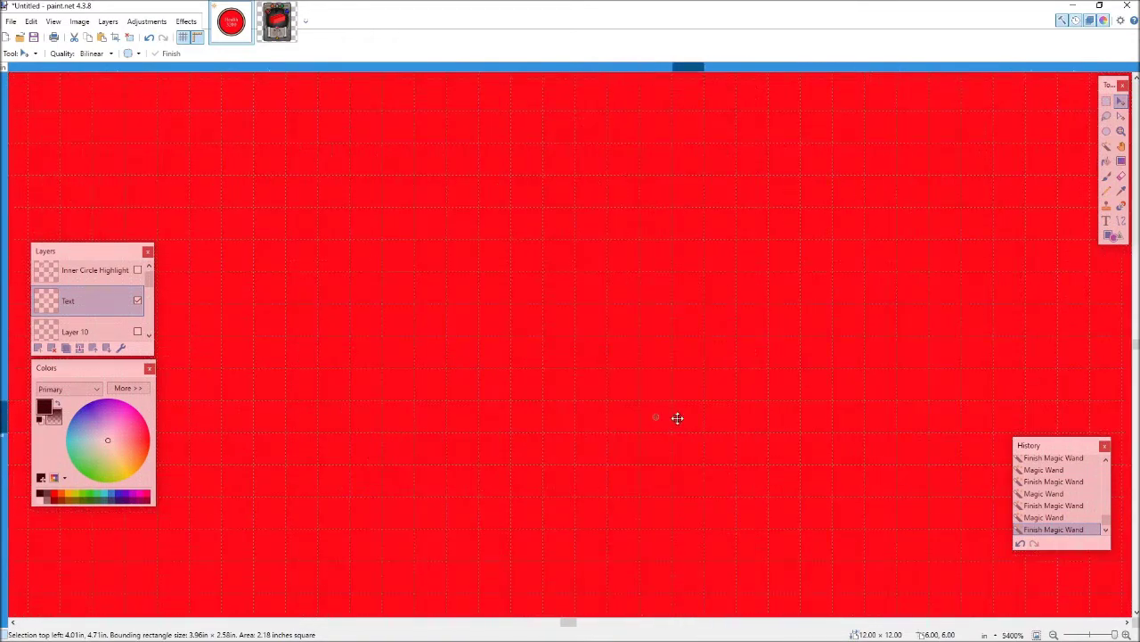
ctrl+scroll(680, 412, down, 4)
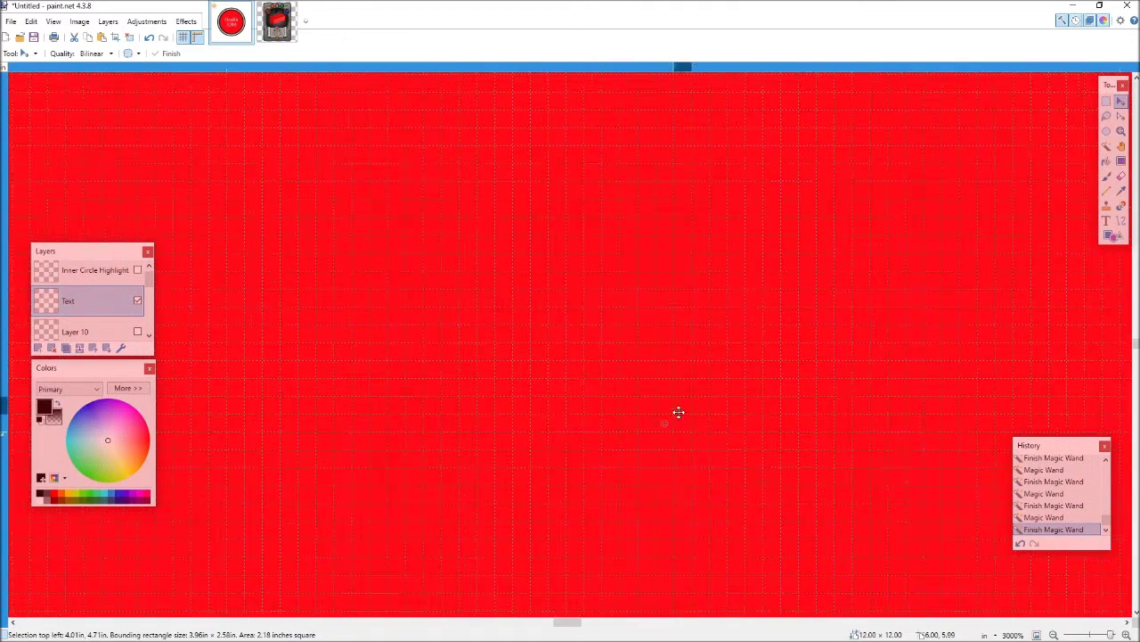
ctrl+scroll(673, 296, down, 2)
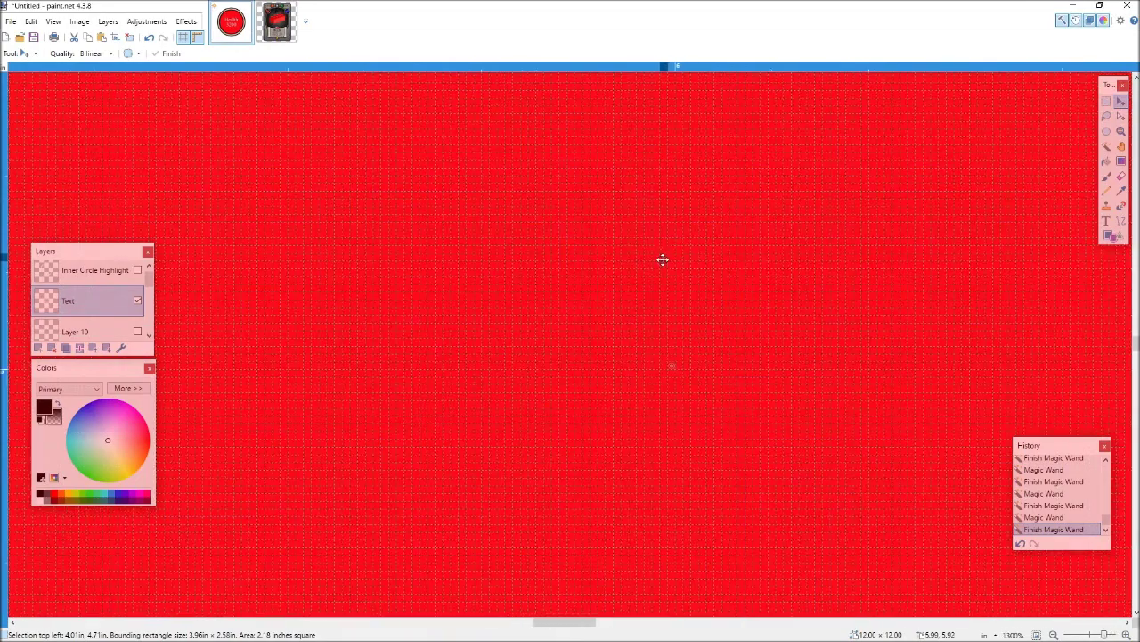
ctrl+scroll(609, 366, up, 1)
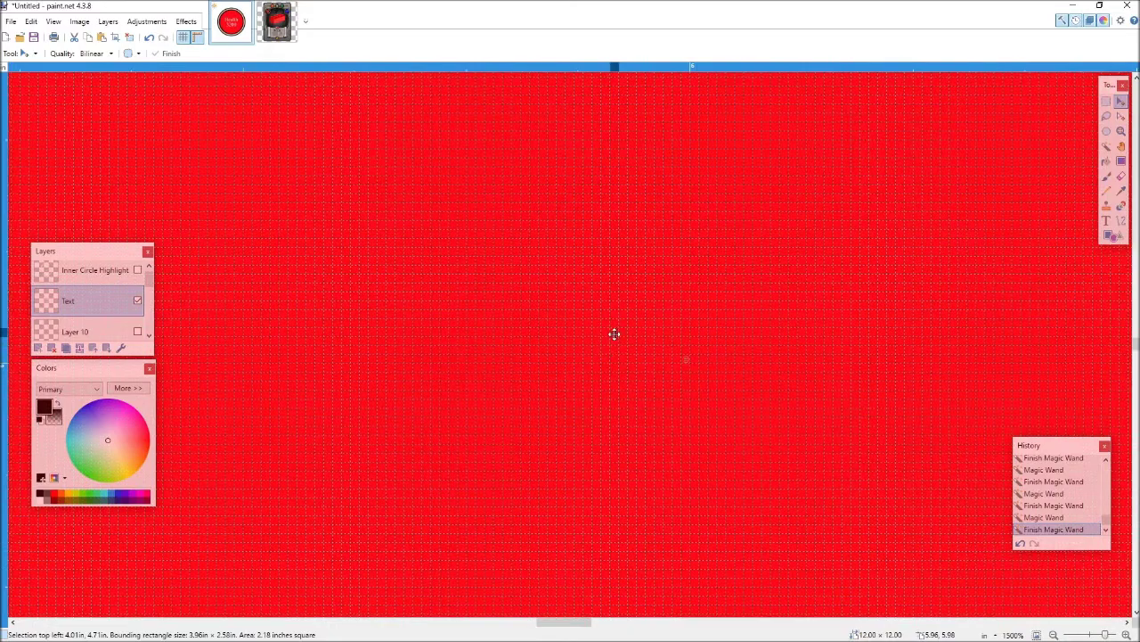
ctrl+scroll(613, 332, up, 3)
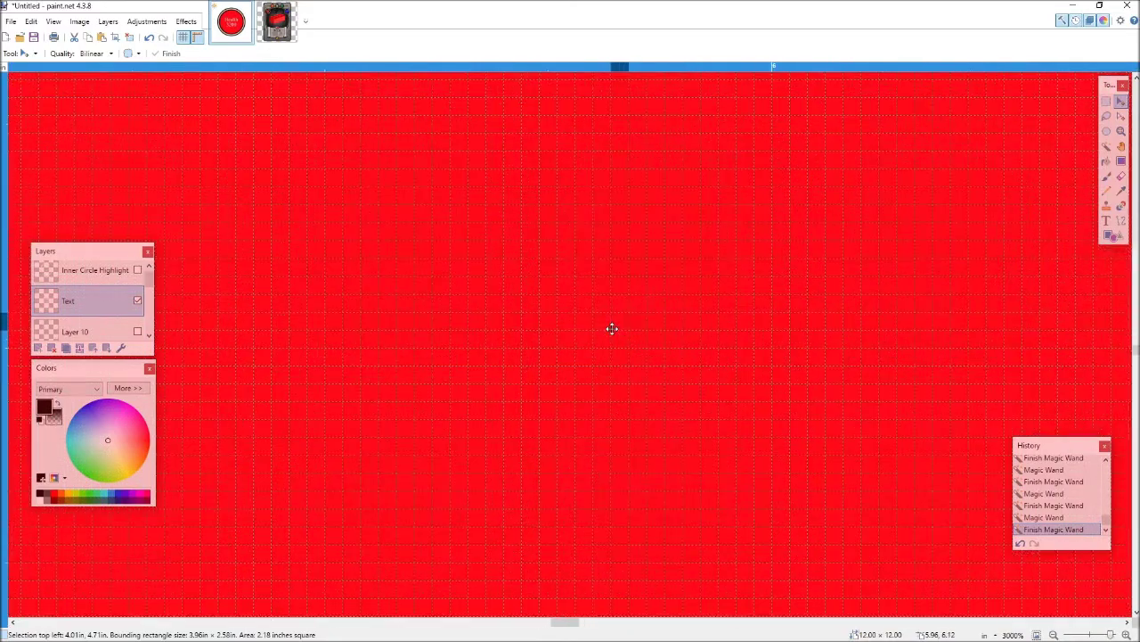
ctrl+scroll(588, 316, down, 1)
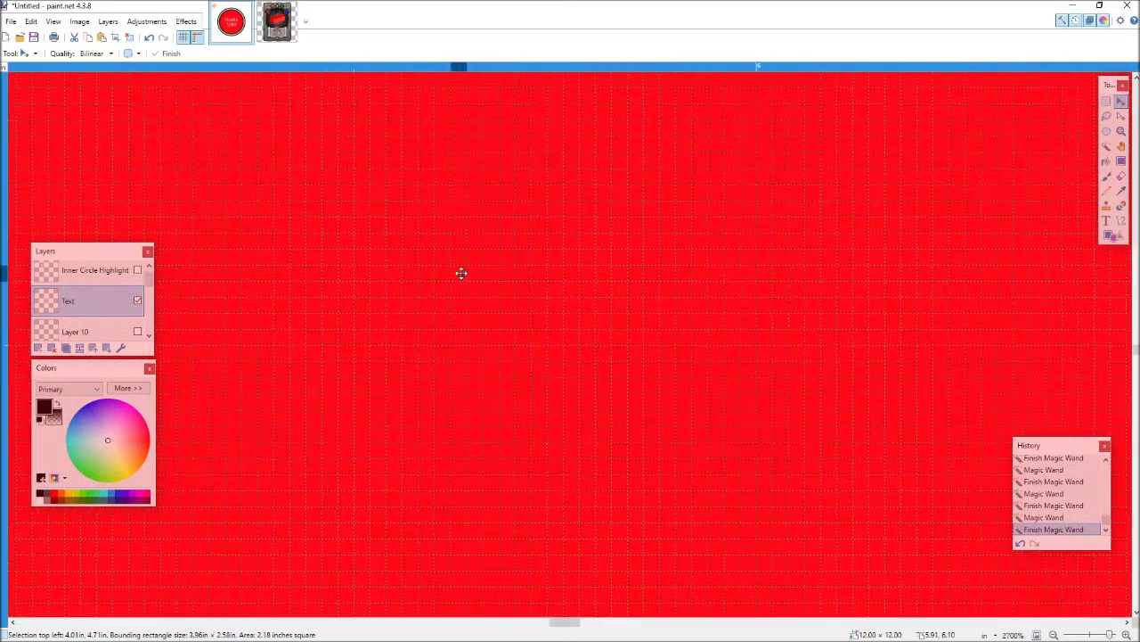
Step: Fit the whole image in the view and replace the text selection with a selection of the entire canvas
click(55, 21)
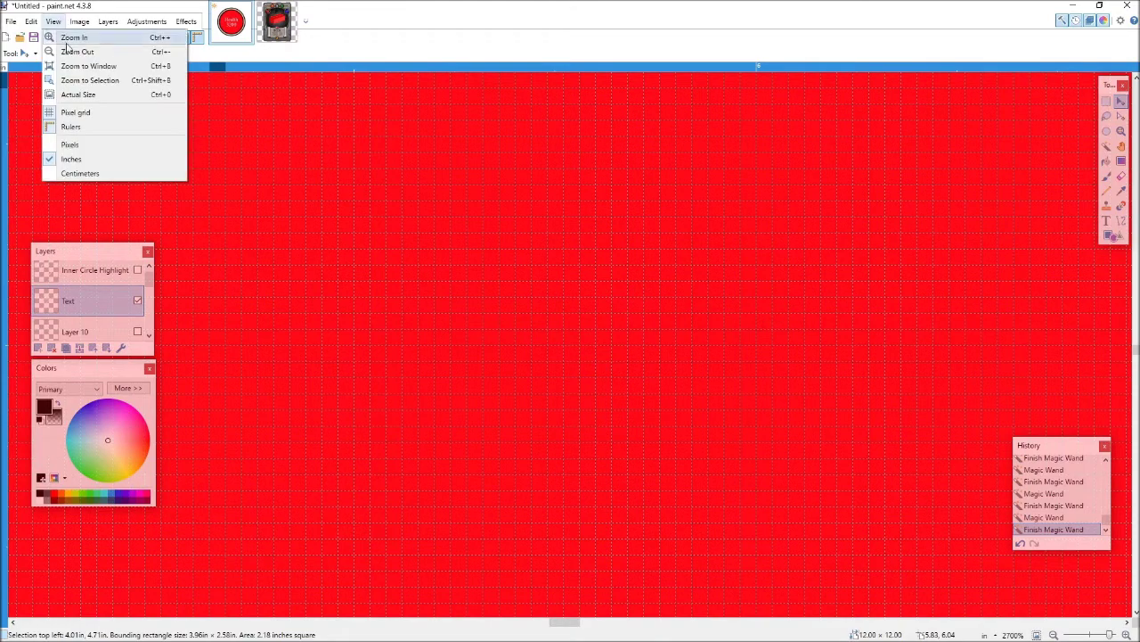
click(77, 66)
key(ctrl+a)
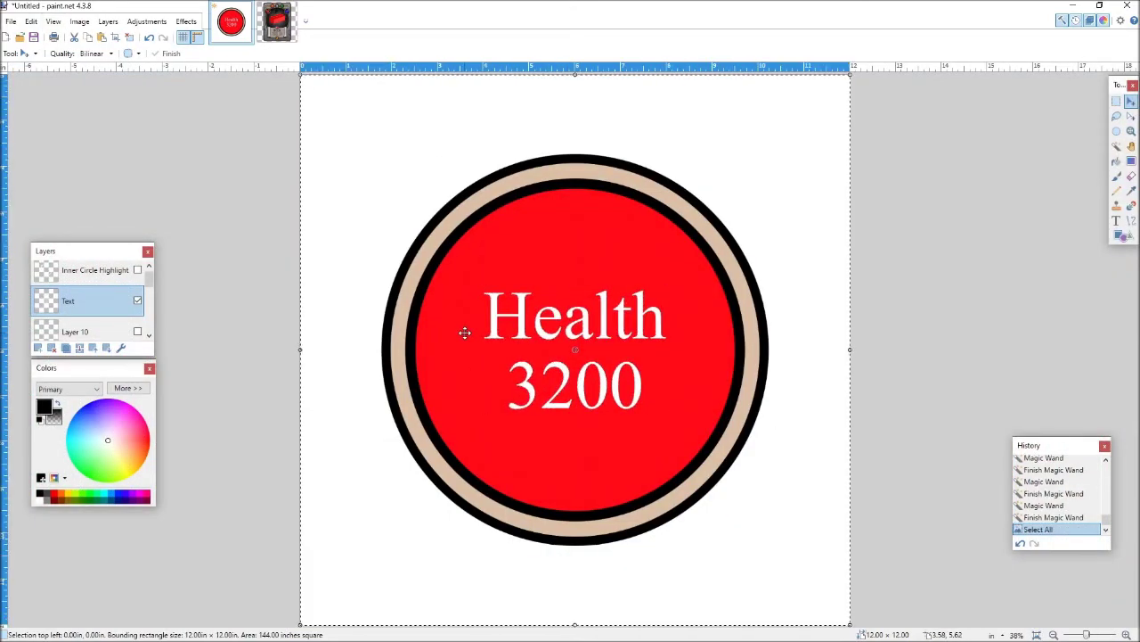
Step: Look through the remaining hidden layers, switch to The Brick.png, and examine the finished Health badge up close
scroll(151, 286, up, 1)
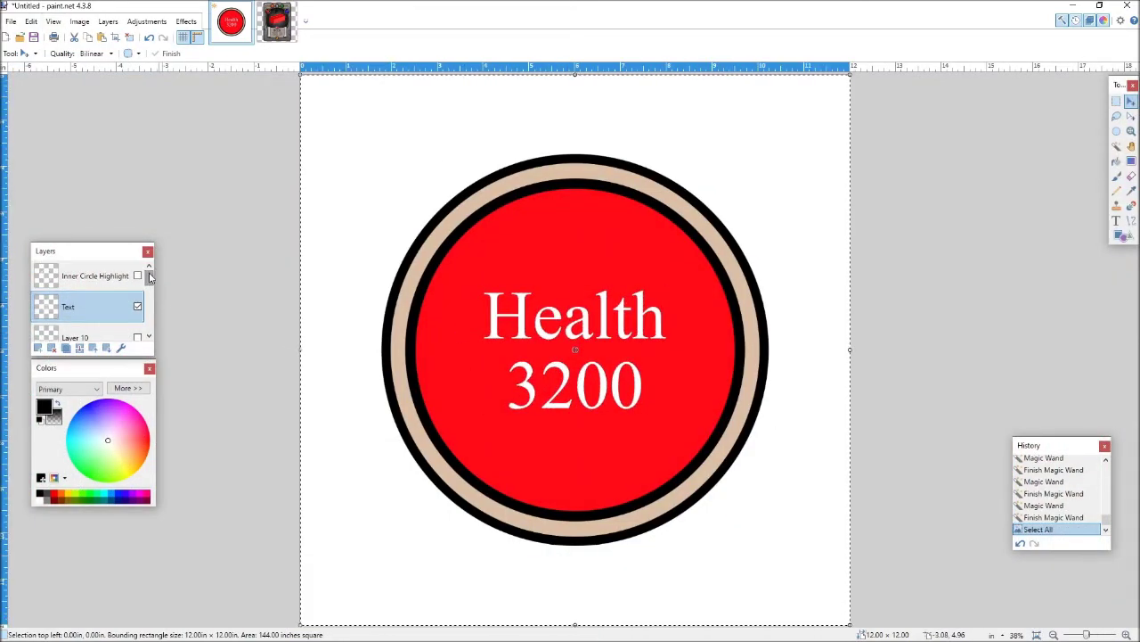
scroll(149, 285, down, 2)
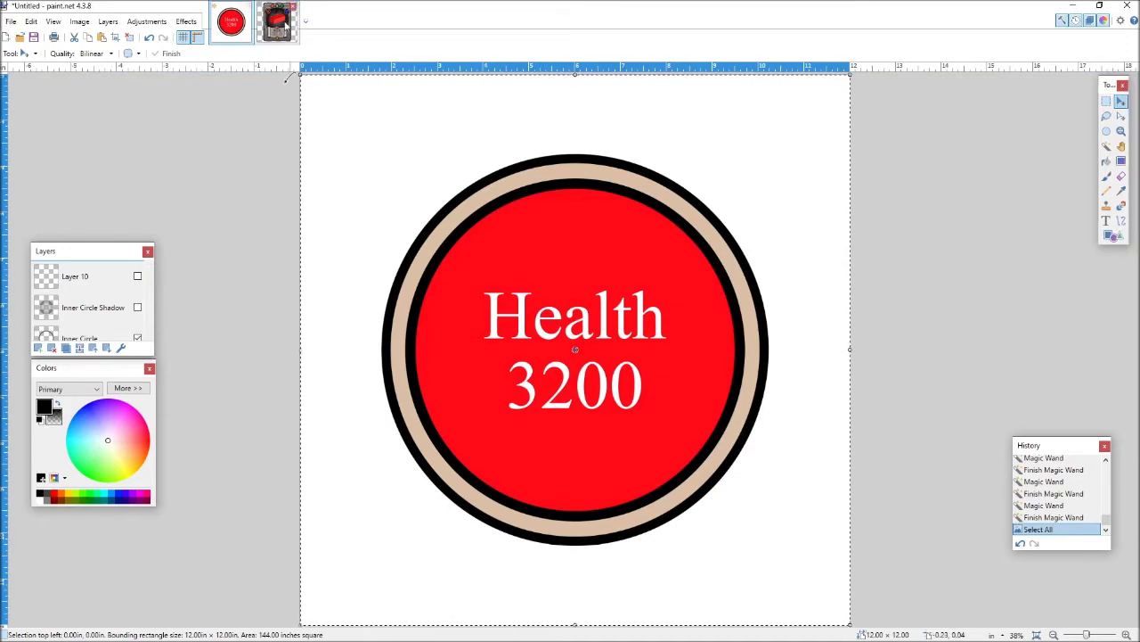
key(ctrl+Tab)
scroll(884, 478, up, 5)
scroll(884, 477, down, 2)
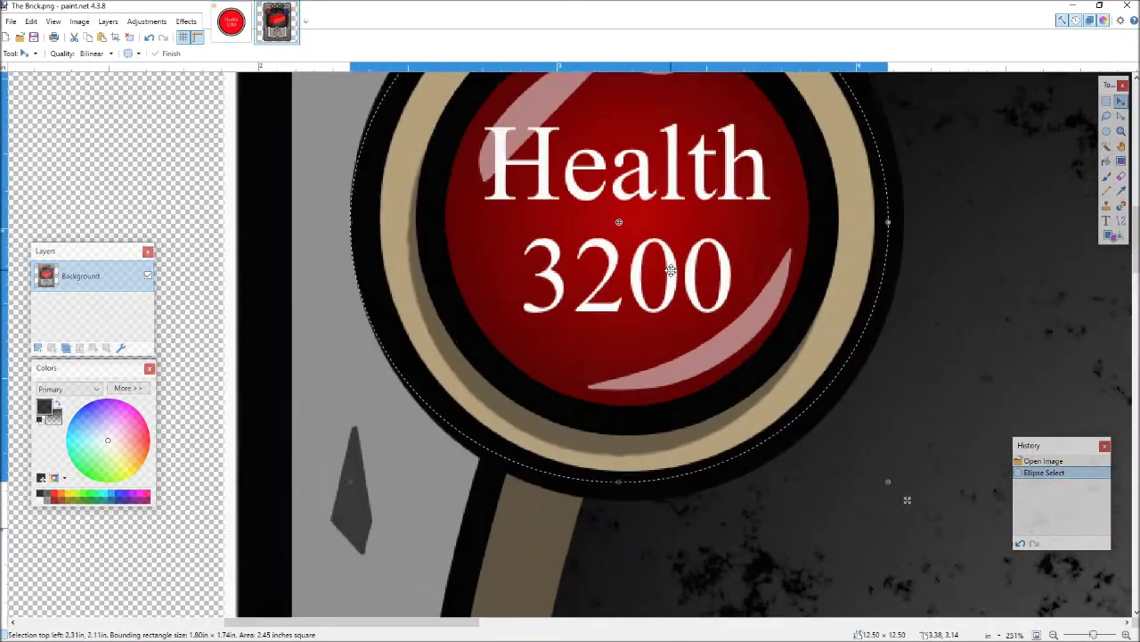
Step: Return to the untitled Health badge image and enlarge the layer list upward to show more layers at once
click(238, 24)
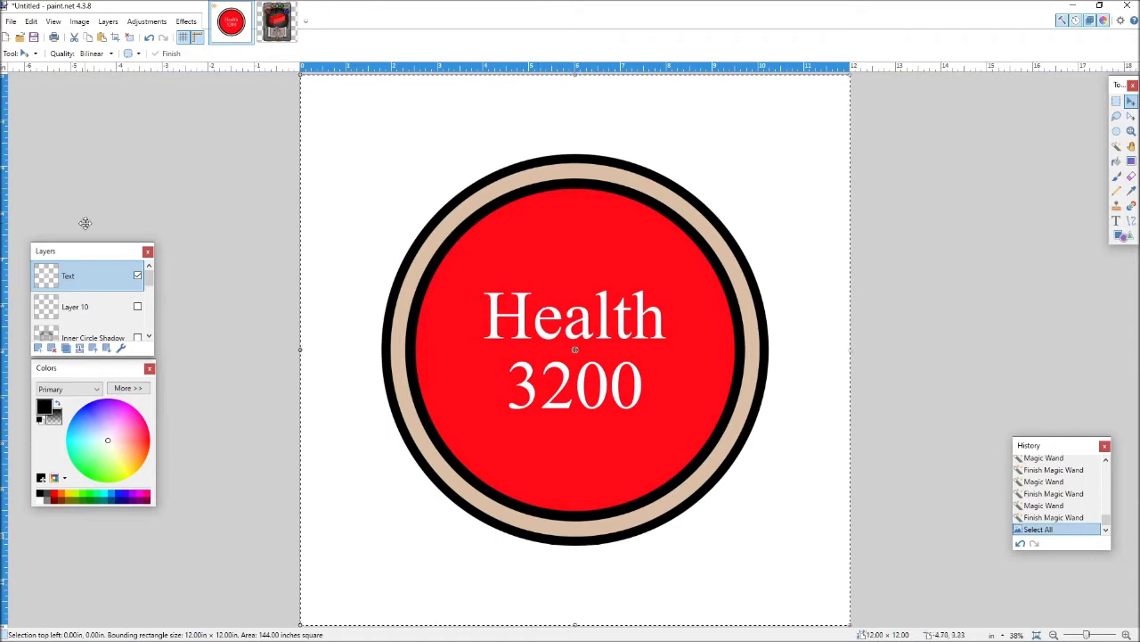
drag(96, 242, 97, 49)
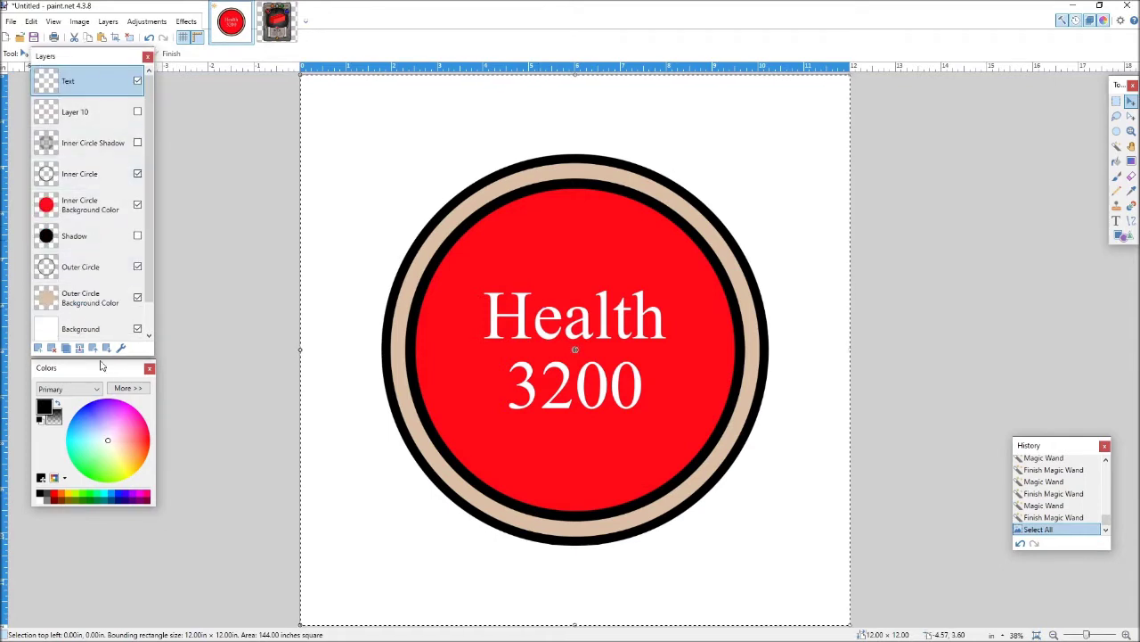
Step: Duplicate the Shadow layer and undo the duplication
click(140, 233)
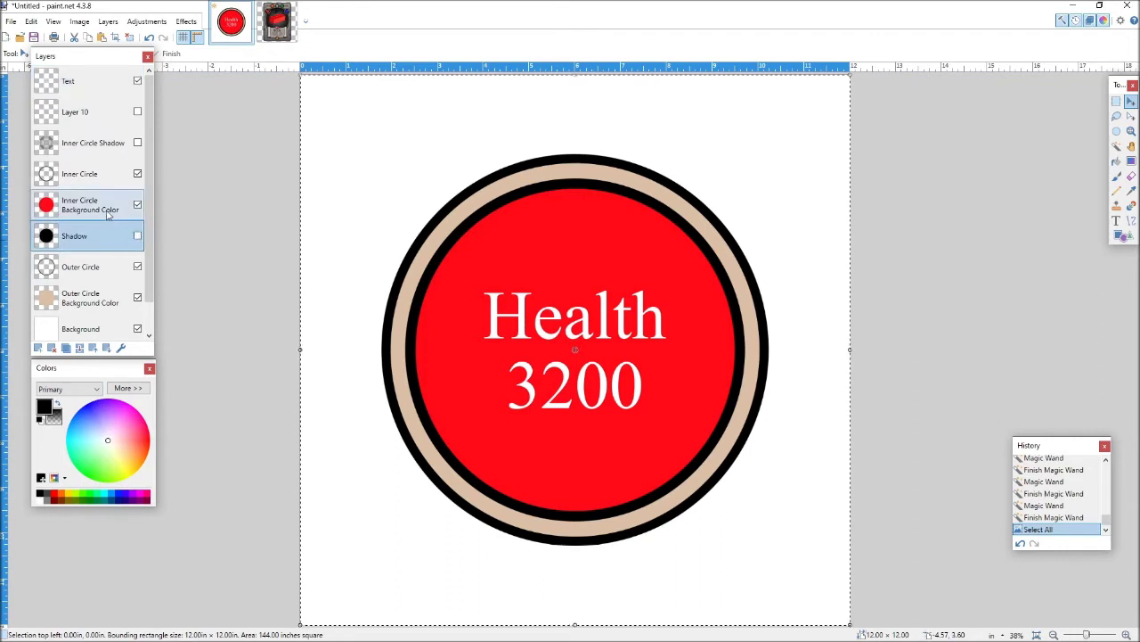
click(65, 349)
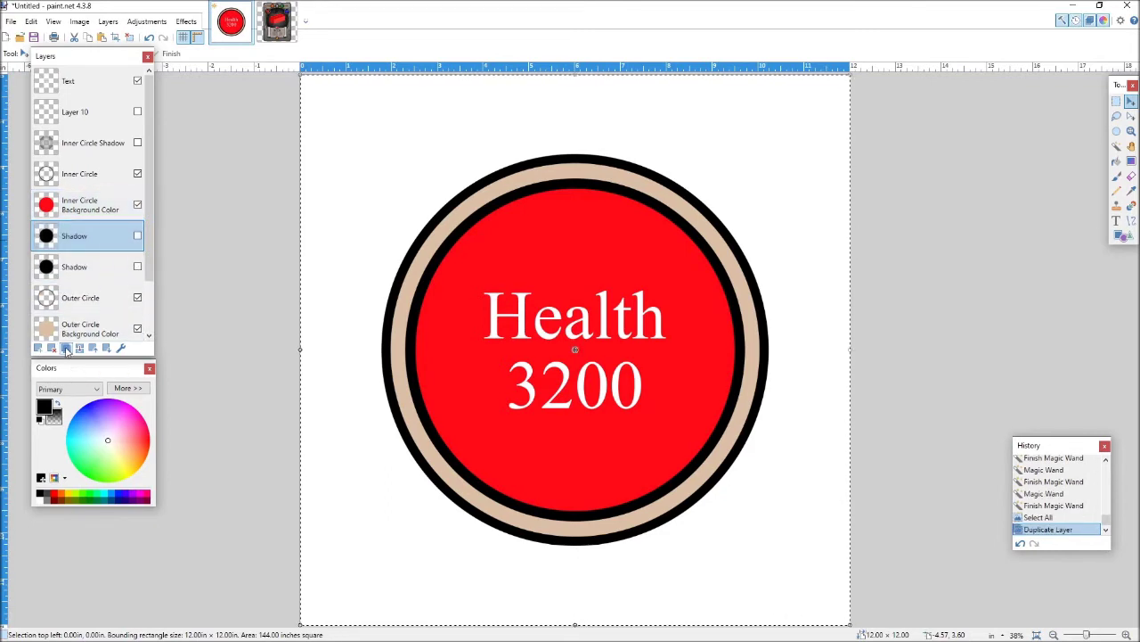
key(ctrl+z)
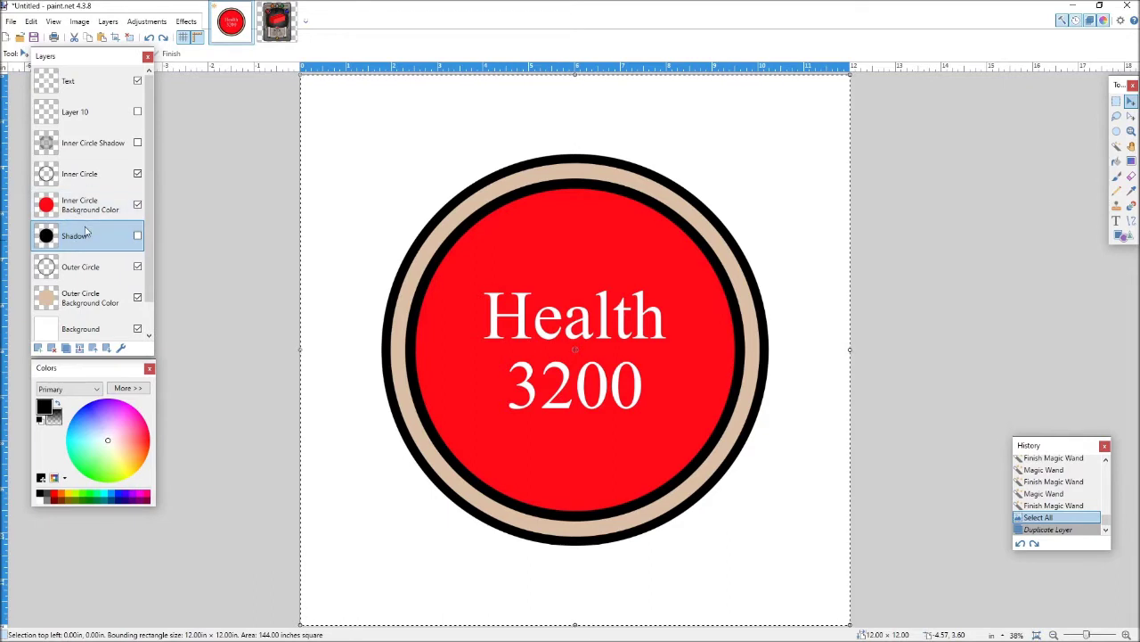
click(164, 23)
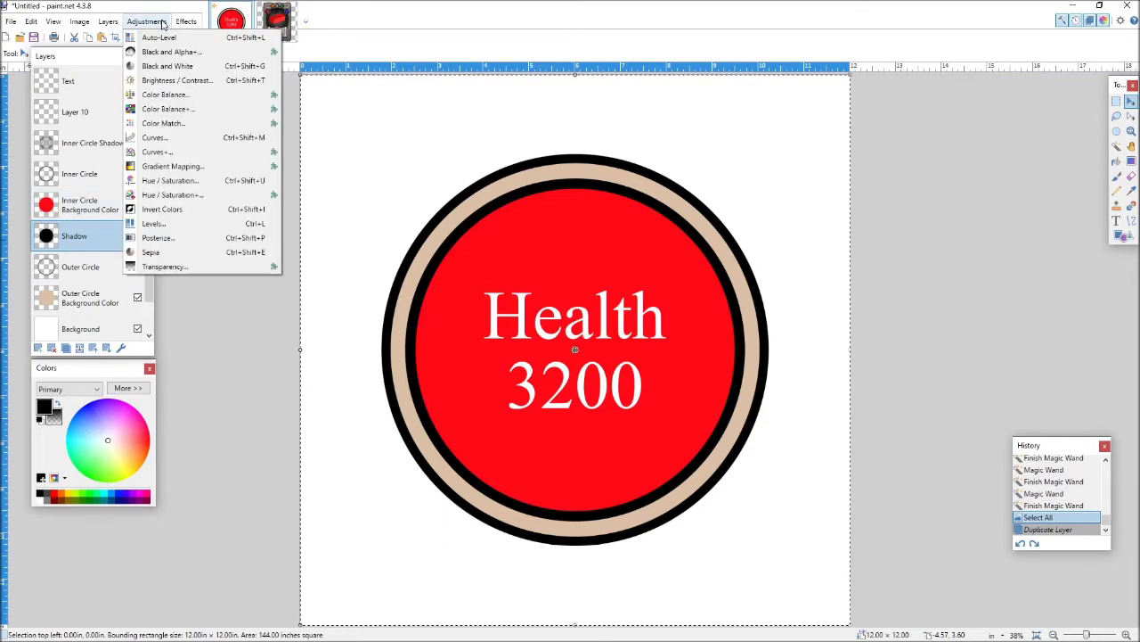
click(169, 181)
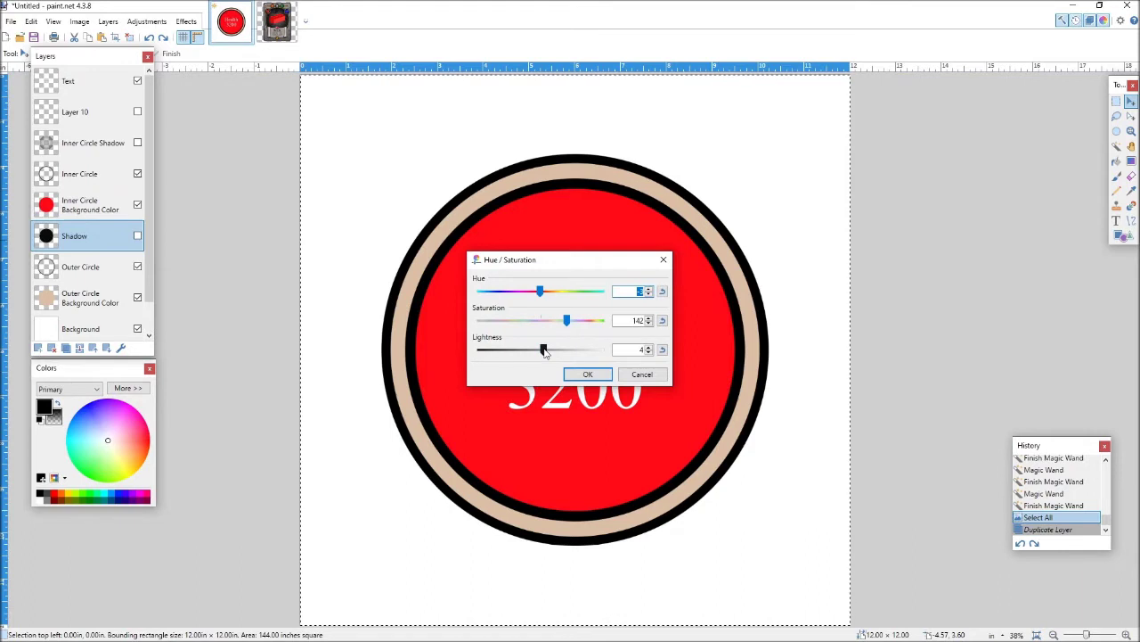
click(642, 373)
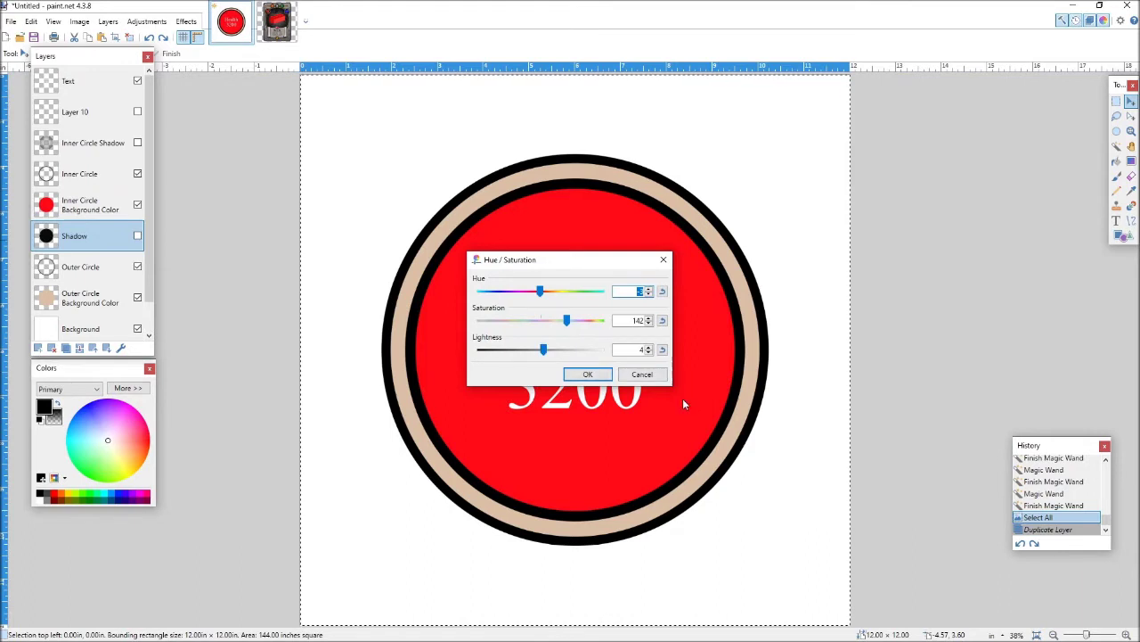
click(89, 205)
click(146, 22)
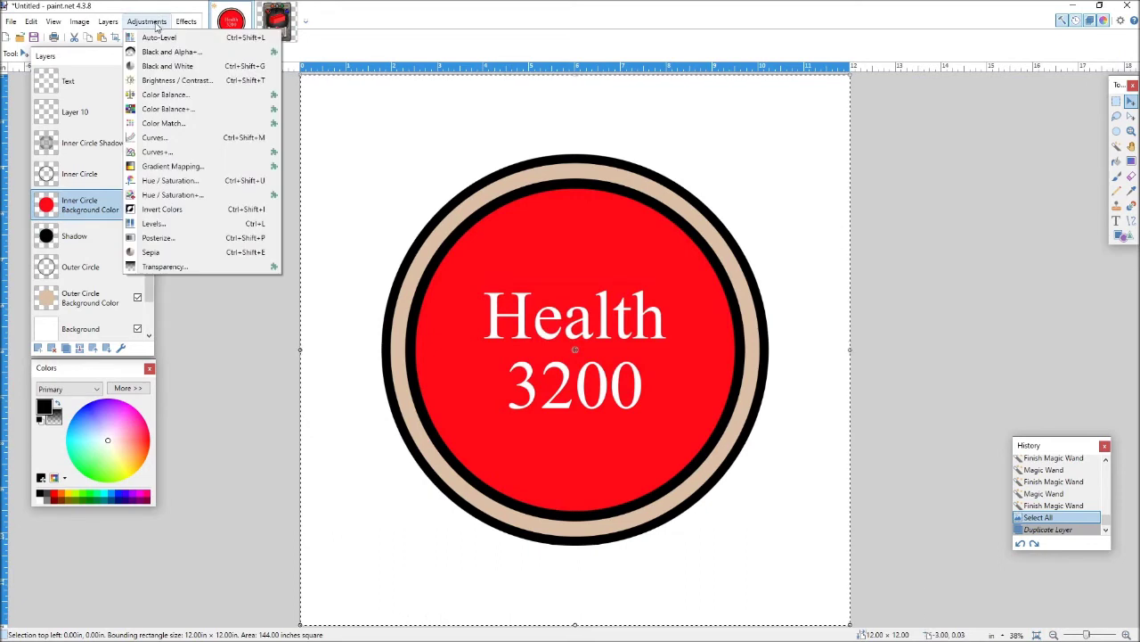
click(170, 181)
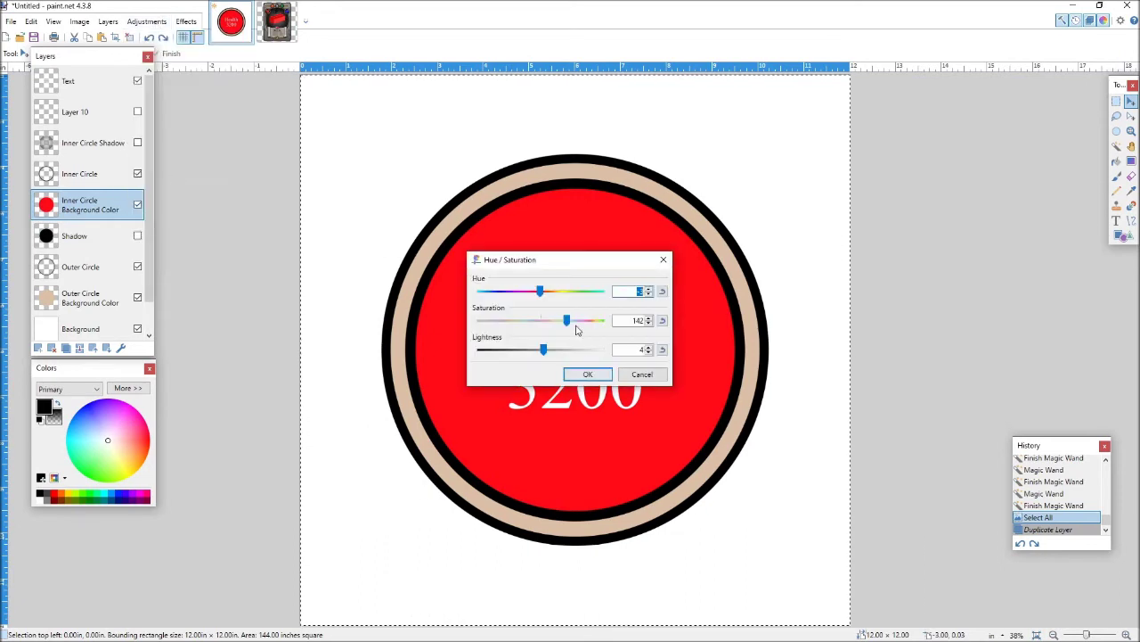
drag(567, 321, 593, 321)
click(642, 373)
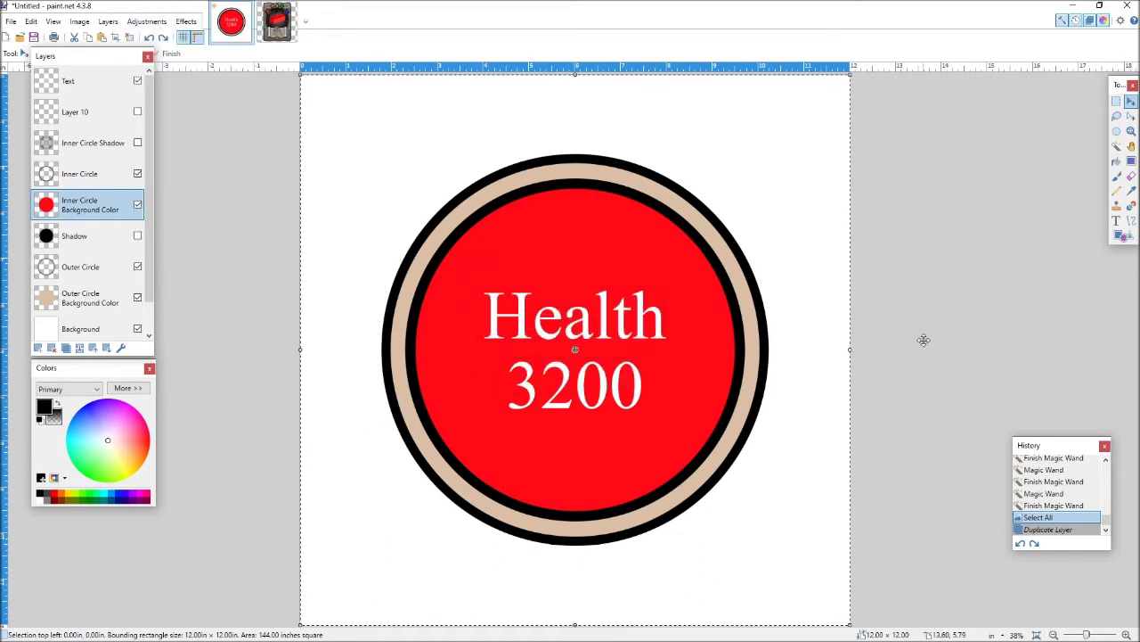
Step: Try Hue / Saturation on the whole Inner Circle Background Color layer with hue 10, saturation 124 and lightness 20, then cancel it
key(ctrl+a)
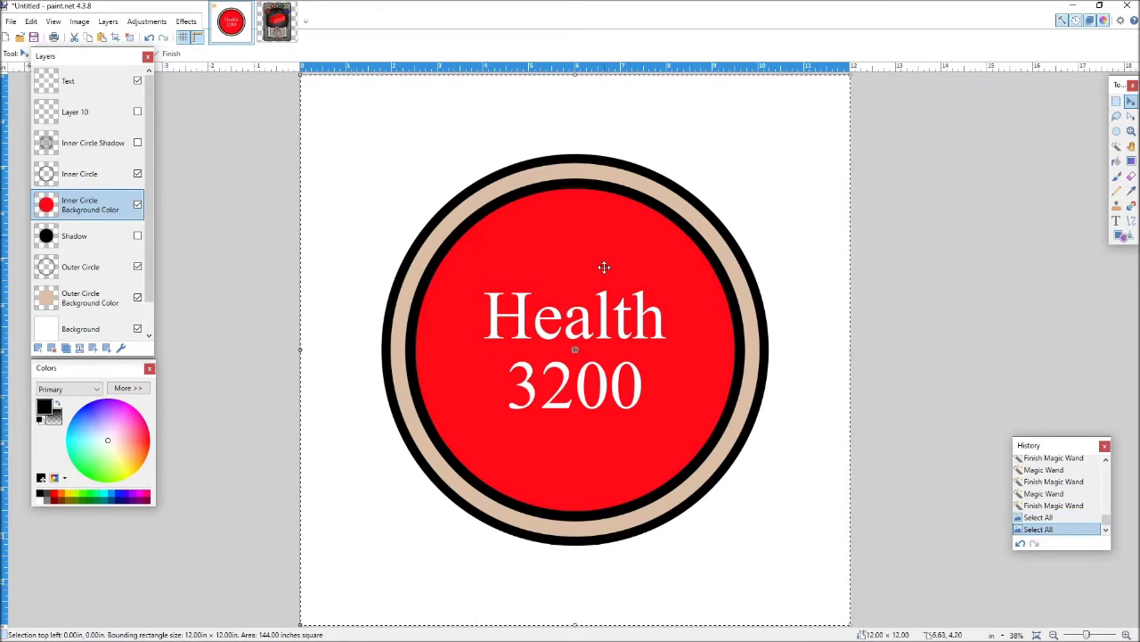
click(147, 21)
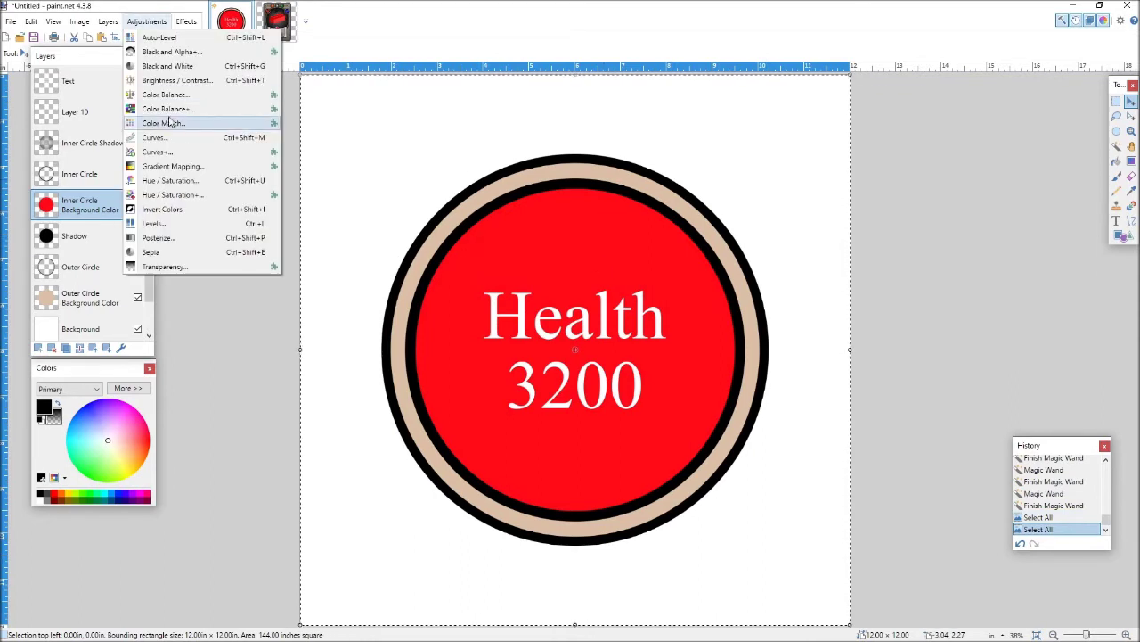
click(178, 180)
mouse_move(569, 259)
mouse_down()
mouse_move(927, 248)
mouse_move(957, 265)
mouse_move(806, 265)
mouse_move(972, 275)
mouse_move(907, 267)
mouse_up()
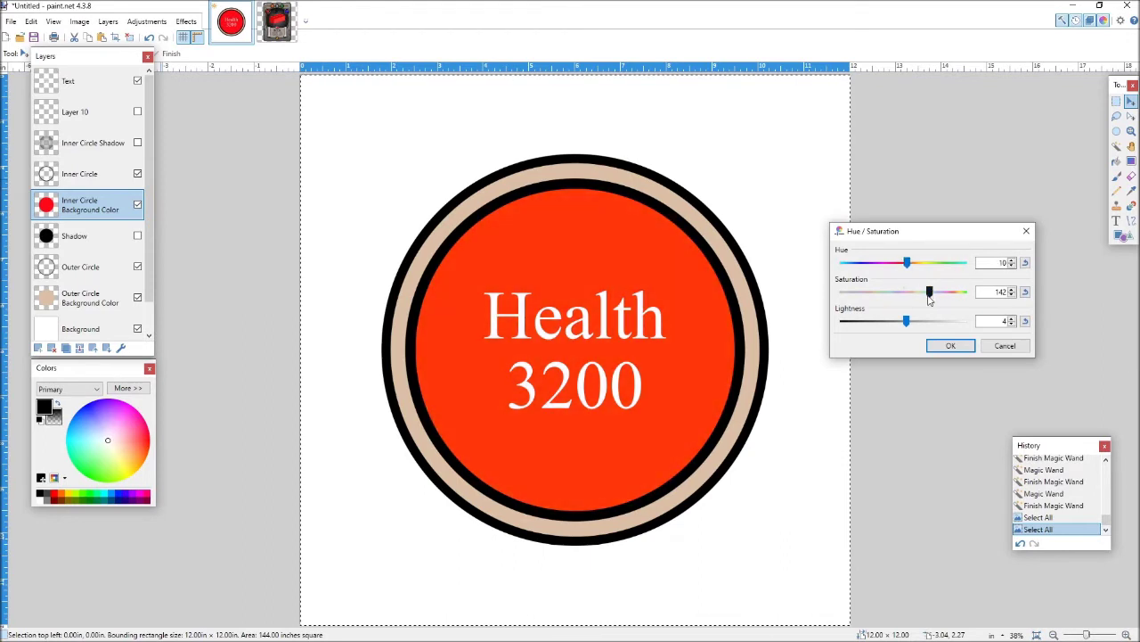
drag(865, 301, 861, 302)
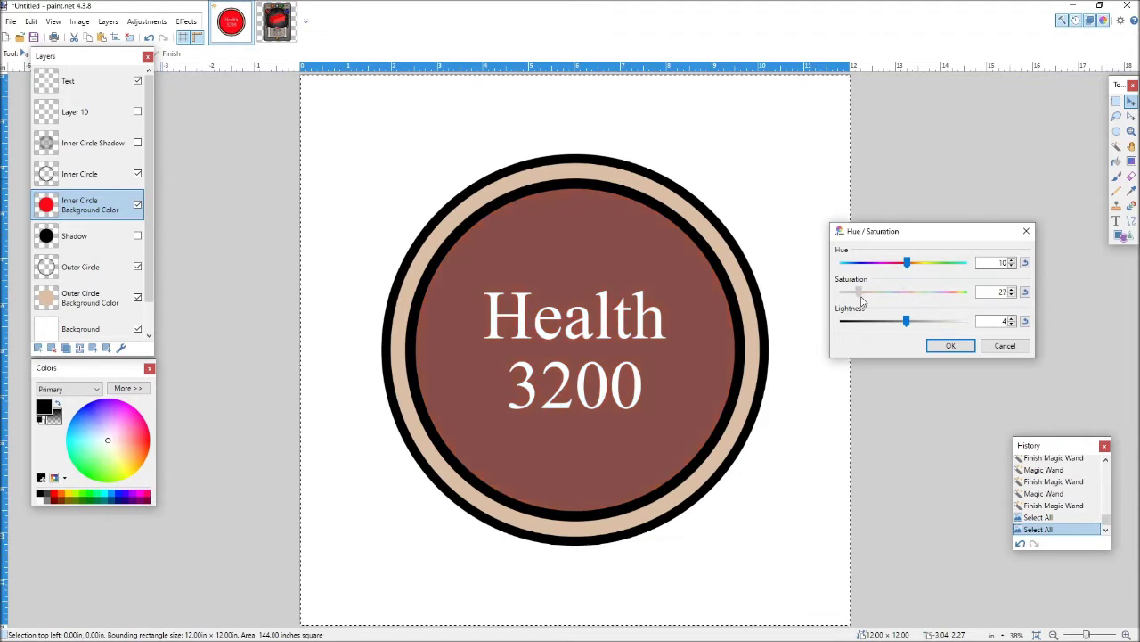
drag(861, 301, 1058, 321)
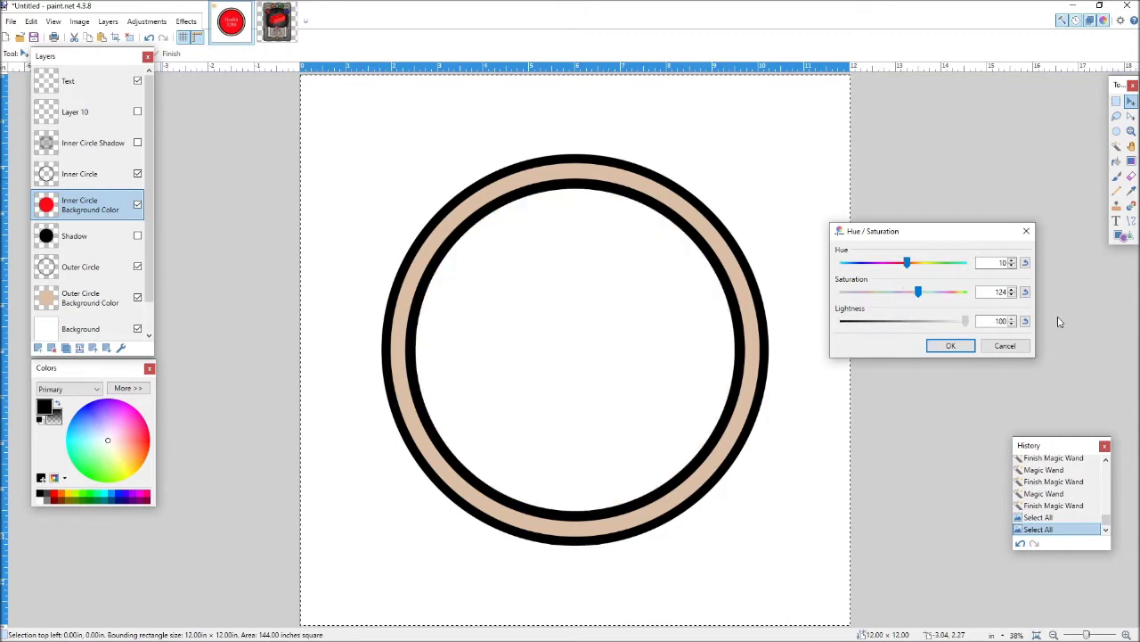
mouse_move(976, 330)
mouse_down()
mouse_move(873, 326)
mouse_move(942, 335)
mouse_move(858, 342)
mouse_move(918, 336)
mouse_up()
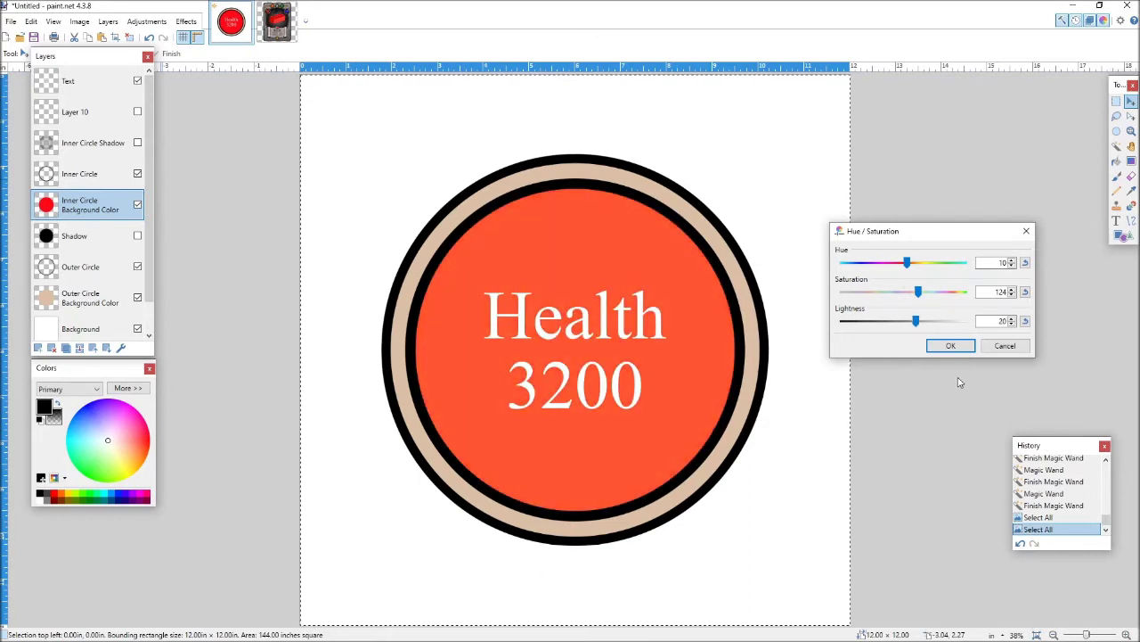
click(1005, 345)
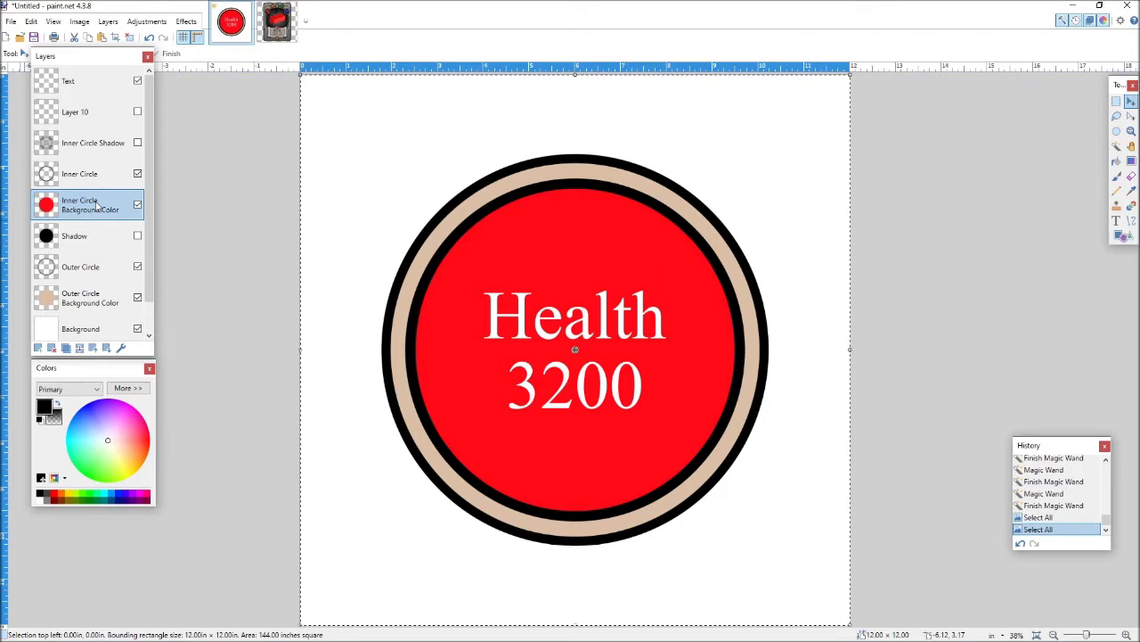
Step: Show the Shadow layer and move its black circle about 0.5 inch down beneath the inner circle
click(93, 237)
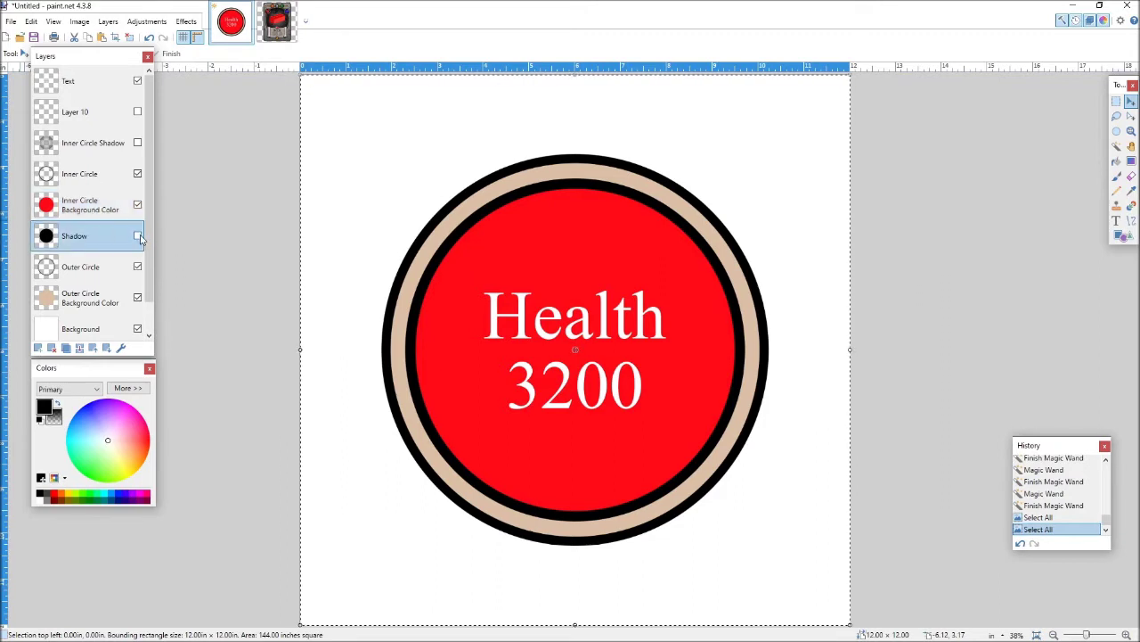
click(138, 236)
click(1130, 102)
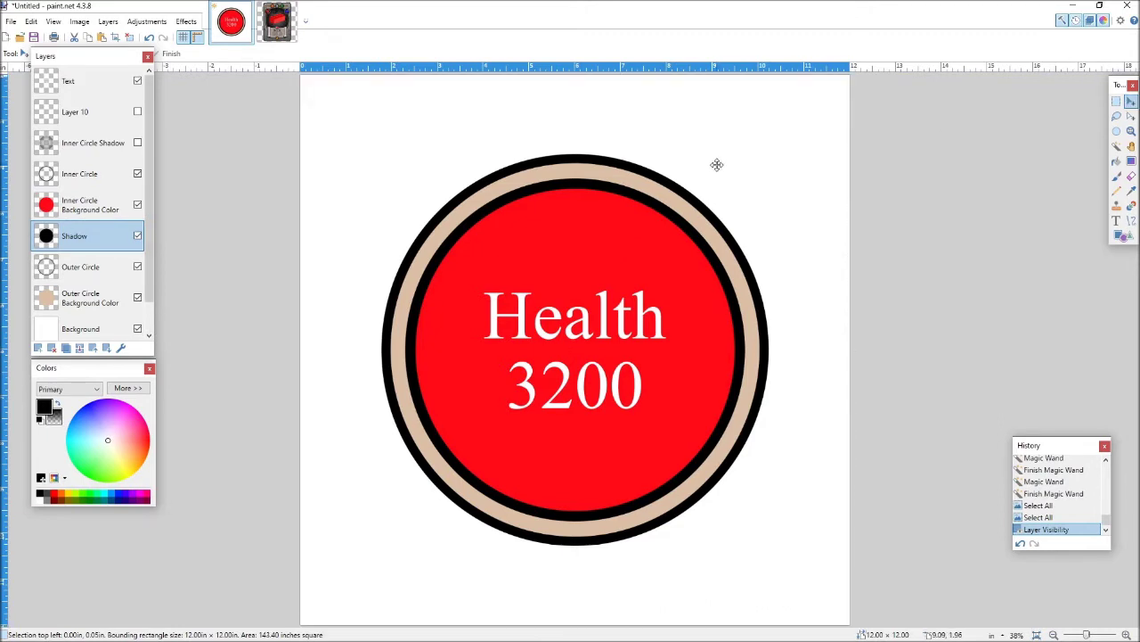
drag(718, 170, 712, 185)
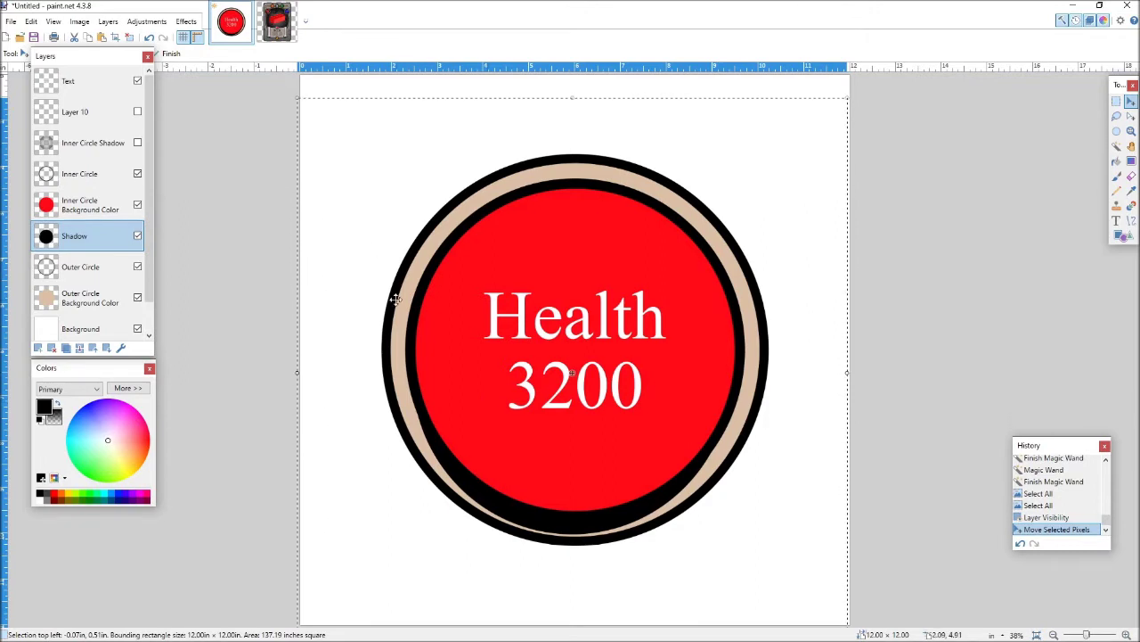
Step: Enlarge the Shadow layer's pixels to about 12.6 × 12.45 inches so the shadow extends around the inner circle's lower edge
ctrl+scroll(369, 236, down, 2)
drag(321, 151, 314, 136)
drag(674, 495, 689, 500)
drag(314, 500, 318, 497)
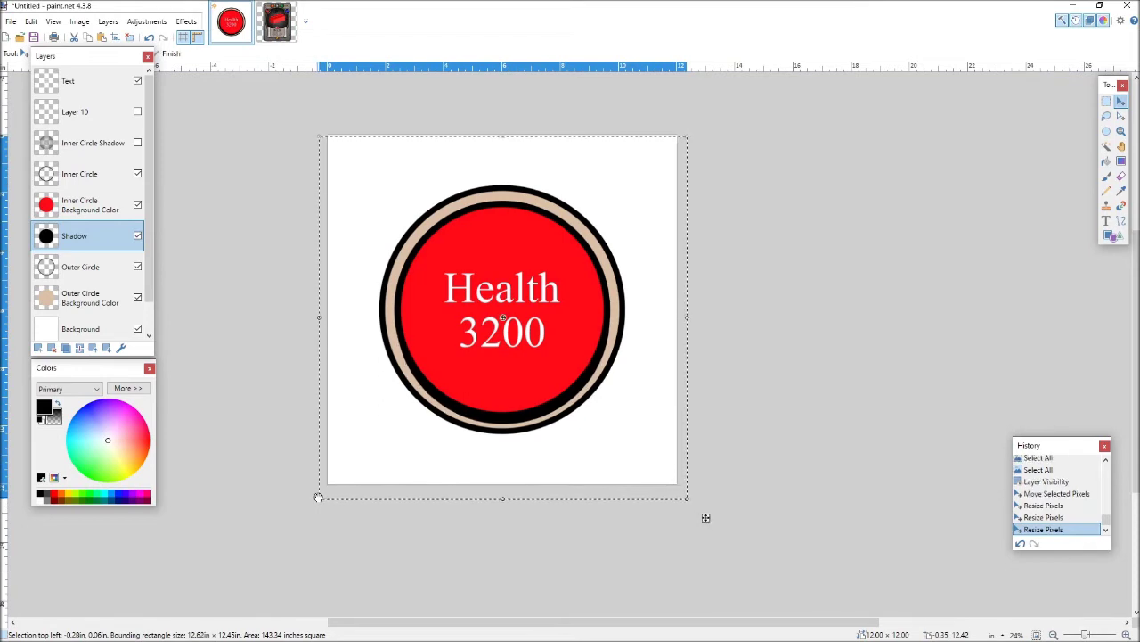
Step: Lower the Shadow layer's opacity to make the black circle semi-transparent over the tan ring
double_click(77, 237)
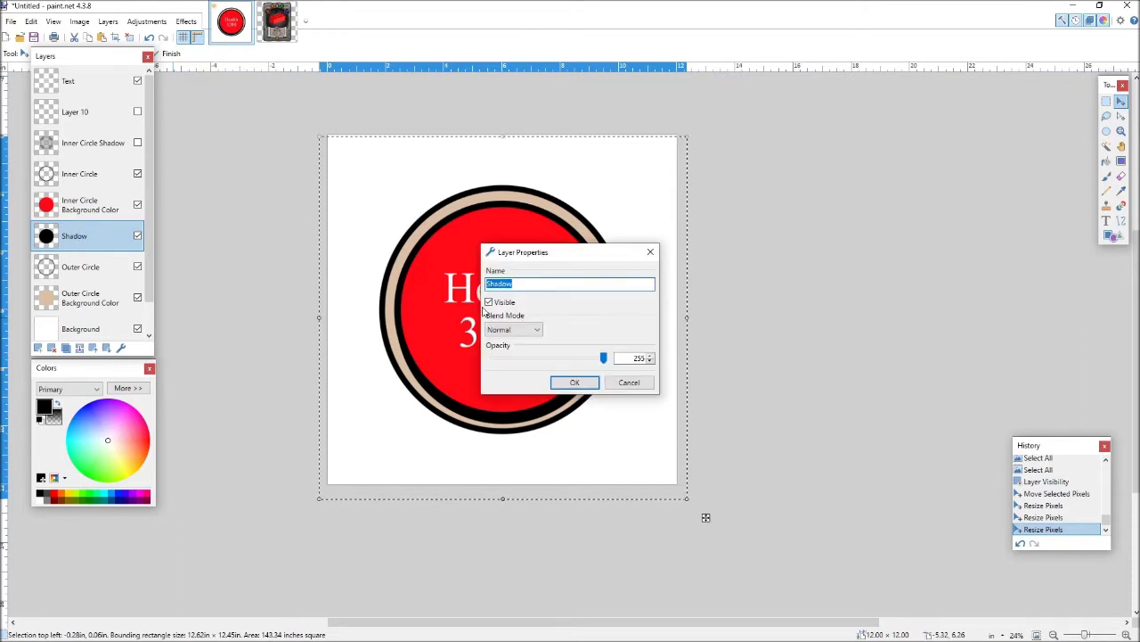
drag(594, 262, 777, 224)
drag(788, 321, 737, 337)
click(756, 351)
Step: Move the semi-transparent shadow slightly further down below the inner circle and finish the move
scroll(483, 439, up, 5)
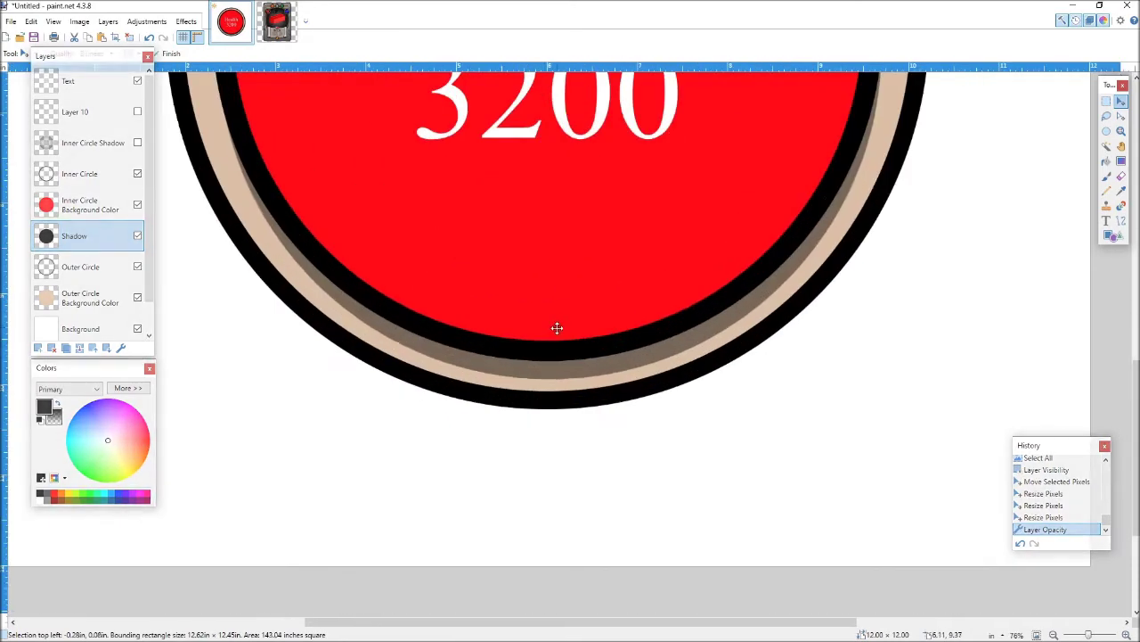
mouse_move(556, 322)
mouse_down()
mouse_move(582, 303)
mouse_move(603, 311)
mouse_move(496, 321)
mouse_move(553, 314)
mouse_move(558, 332)
mouse_up()
scroll(559, 334, down, 1)
scroll(561, 338, down, 2)
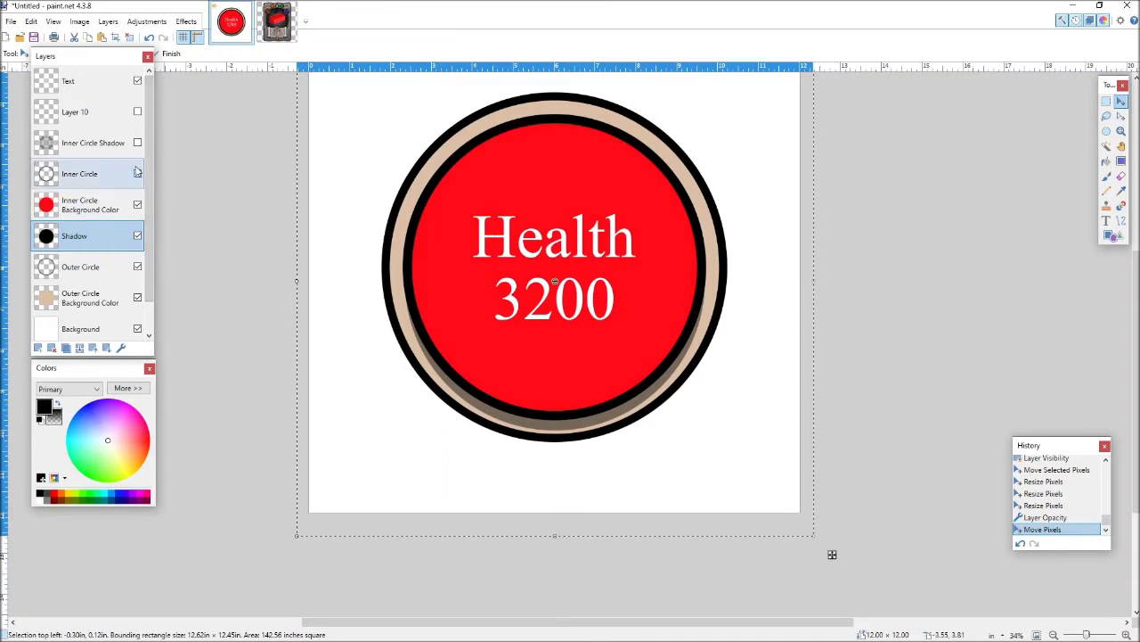
key(Return)
Step: Show the Inner Circle Shadow layer and examine its radial darkening over the red circle up close
click(113, 148)
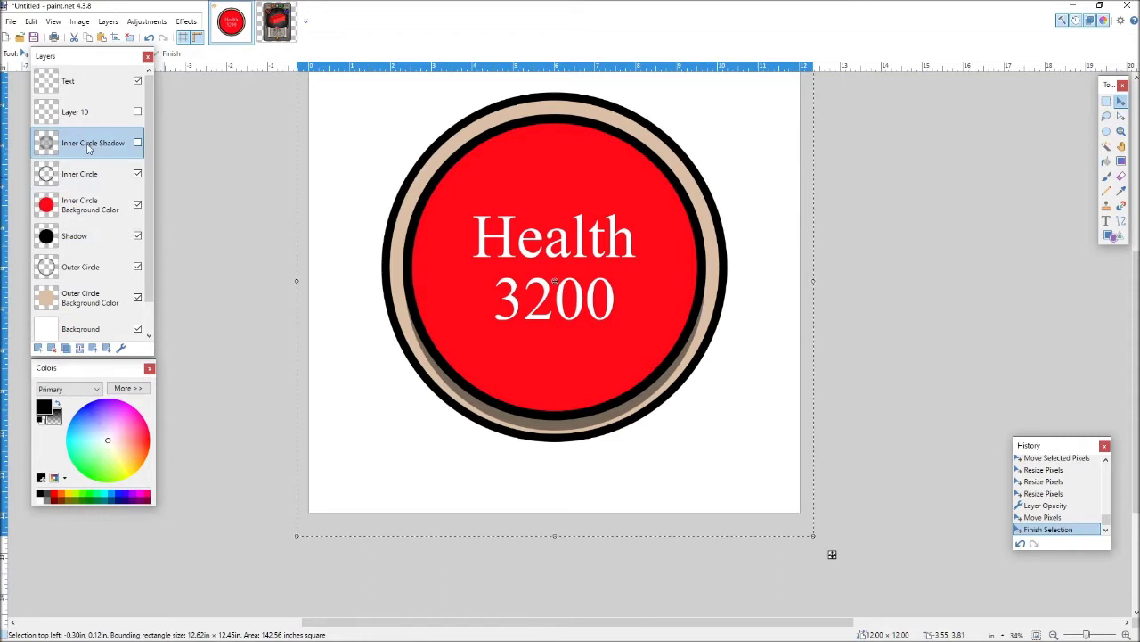
click(138, 143)
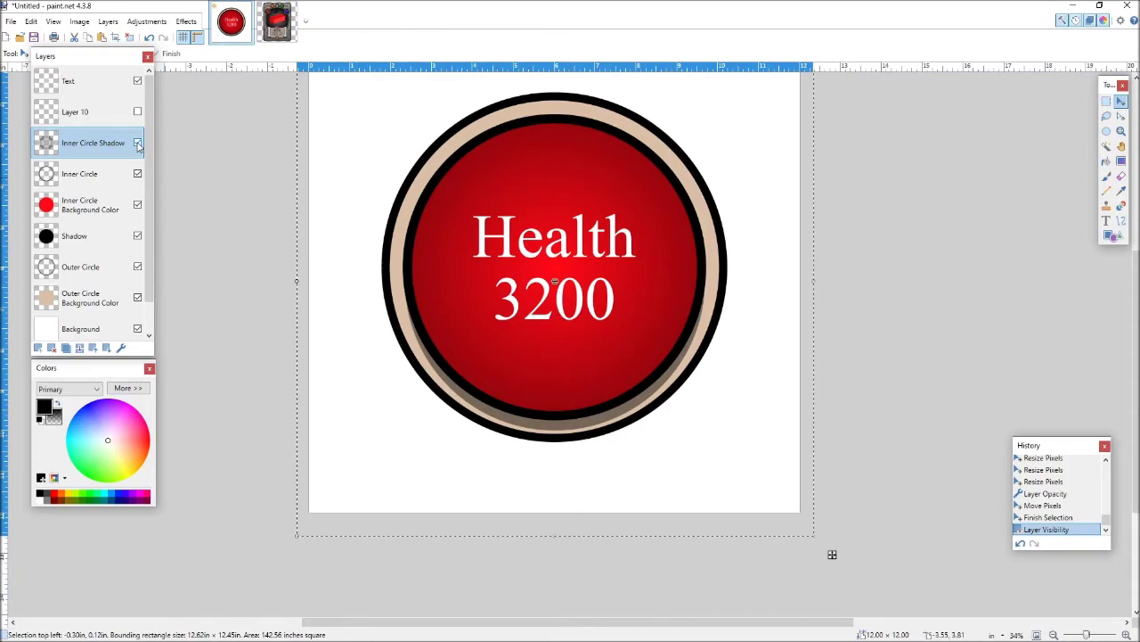
scroll(558, 76, up, 10)
scroll(756, 261, up, 2)
scroll(433, 262, down, 2)
scroll(564, 201, down, 2)
scroll(565, 201, down, 8)
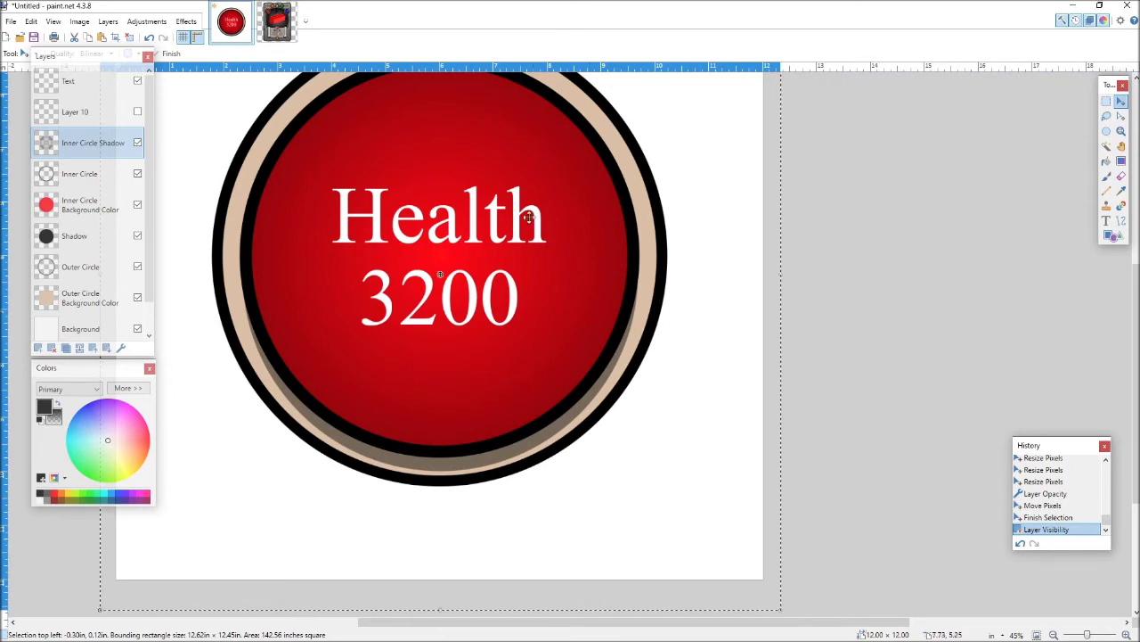
Step: Select the entire canvas and set the Gradient tool to Color Mode for the Inner Circle Shadow layer
key(ctrl+a)
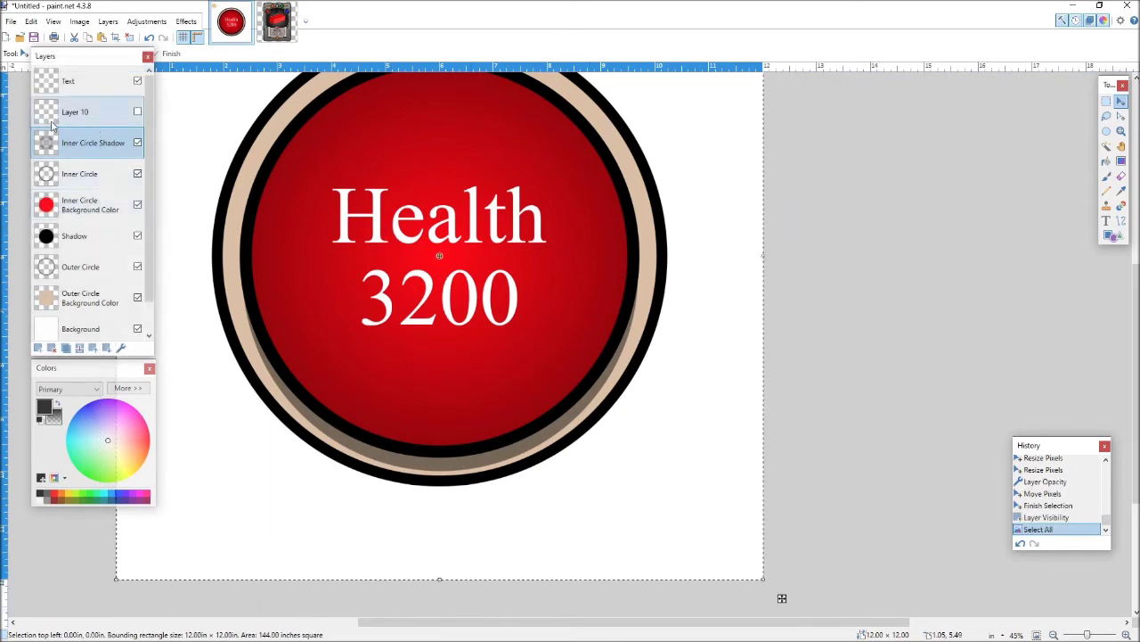
click(1107, 146)
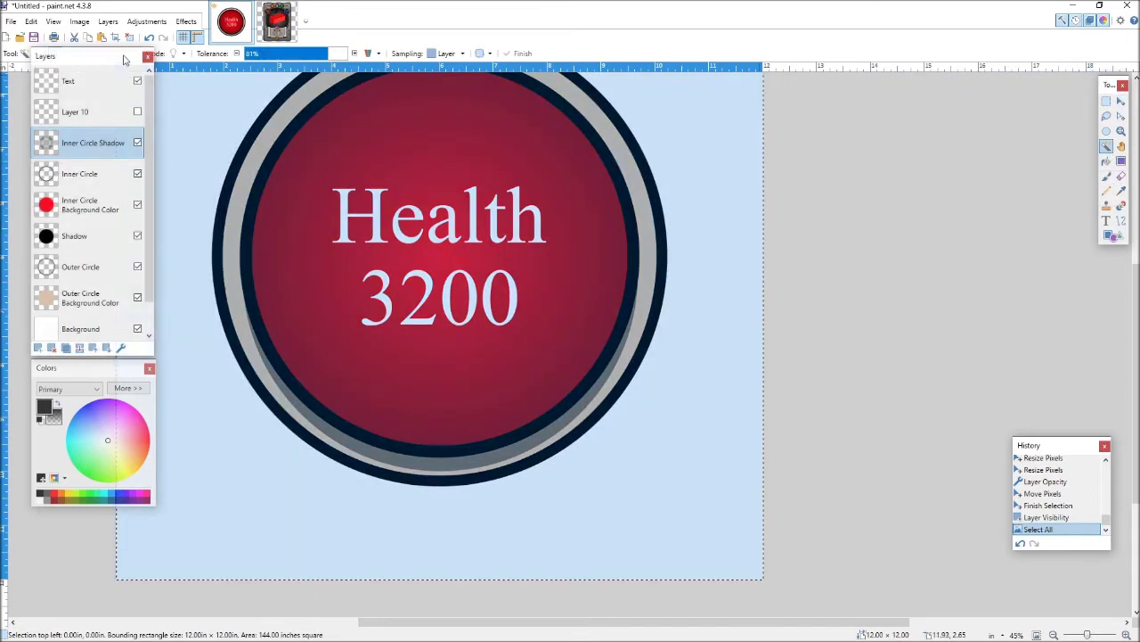
drag(124, 60, 125, 93)
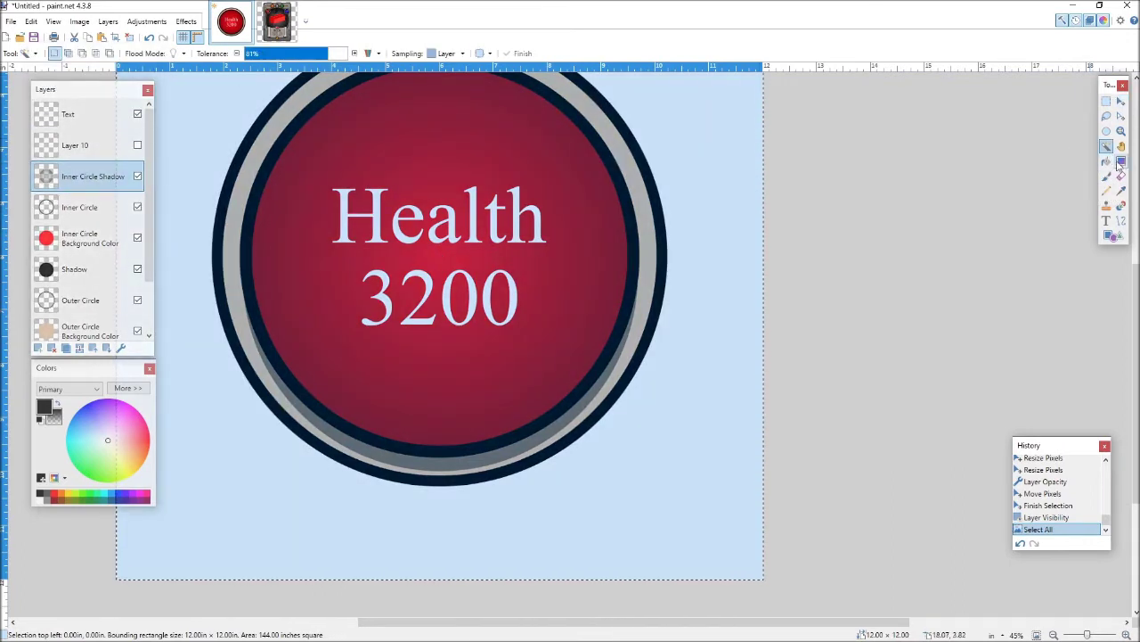
click(1120, 161)
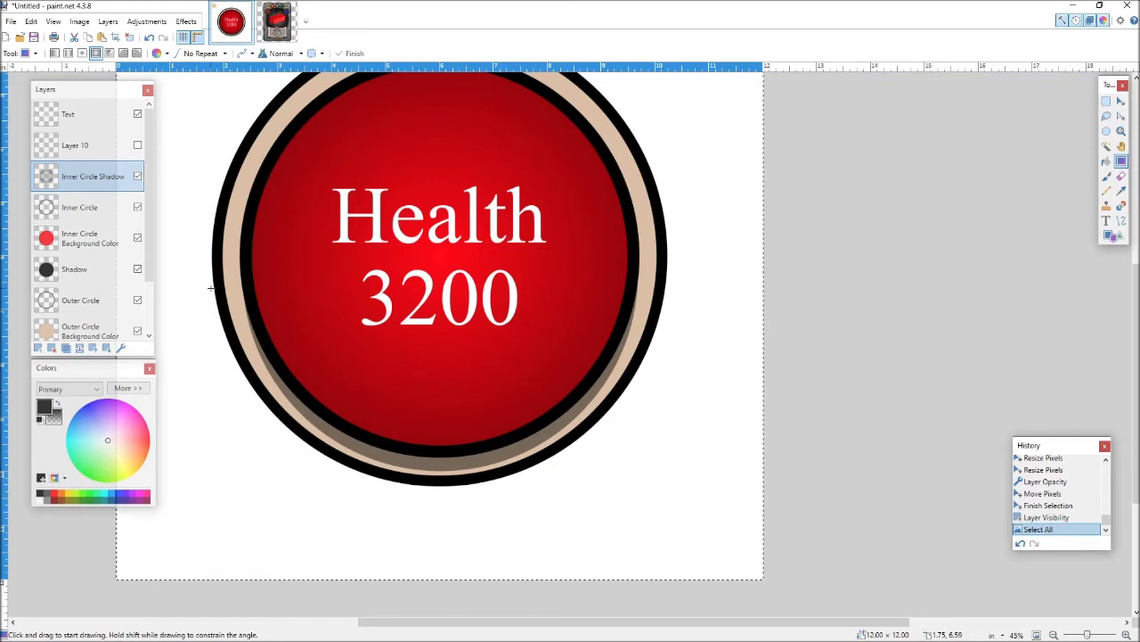
click(224, 53)
click(226, 56)
click(164, 53)
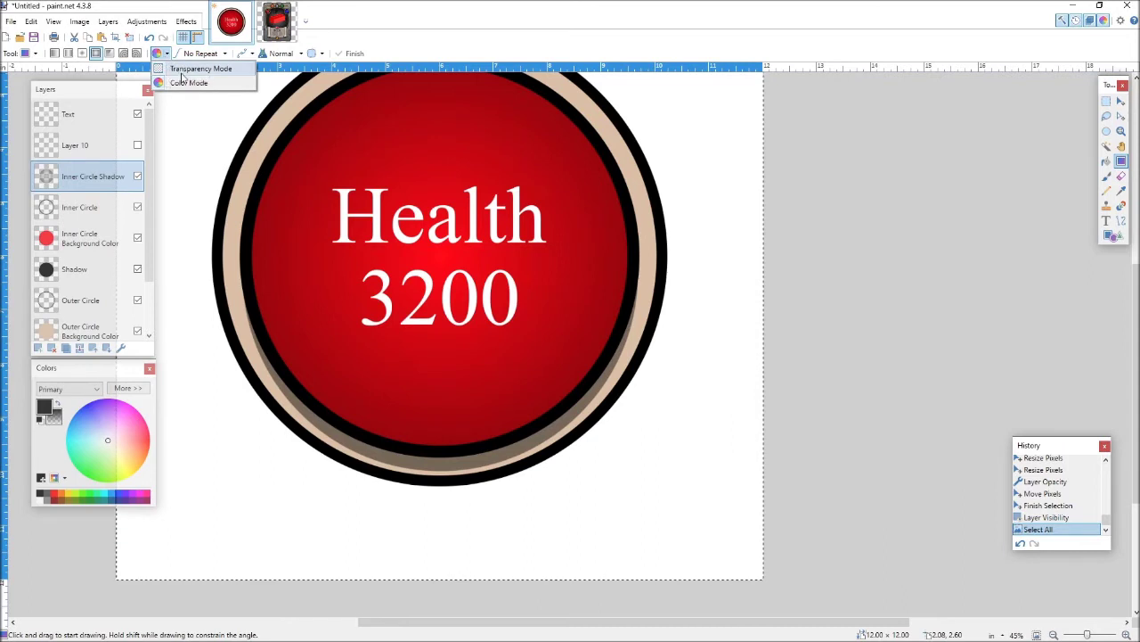
click(180, 82)
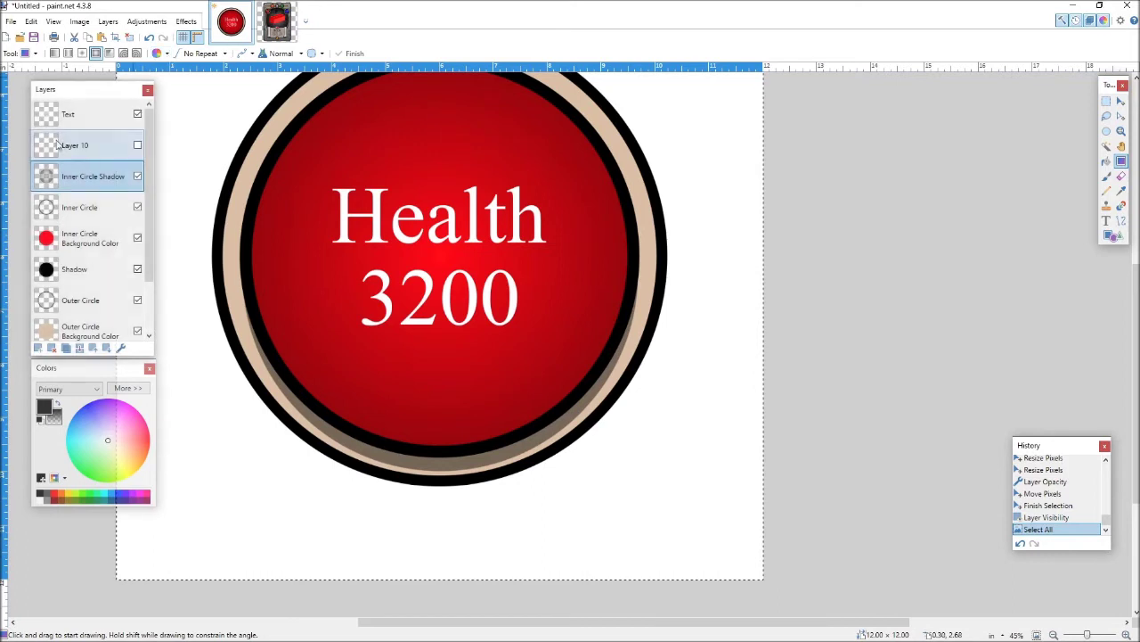
Step: Select the area inside the ring on the Inner Circle layer with the Magic Wand and inspect the selection's edge
click(1106, 146)
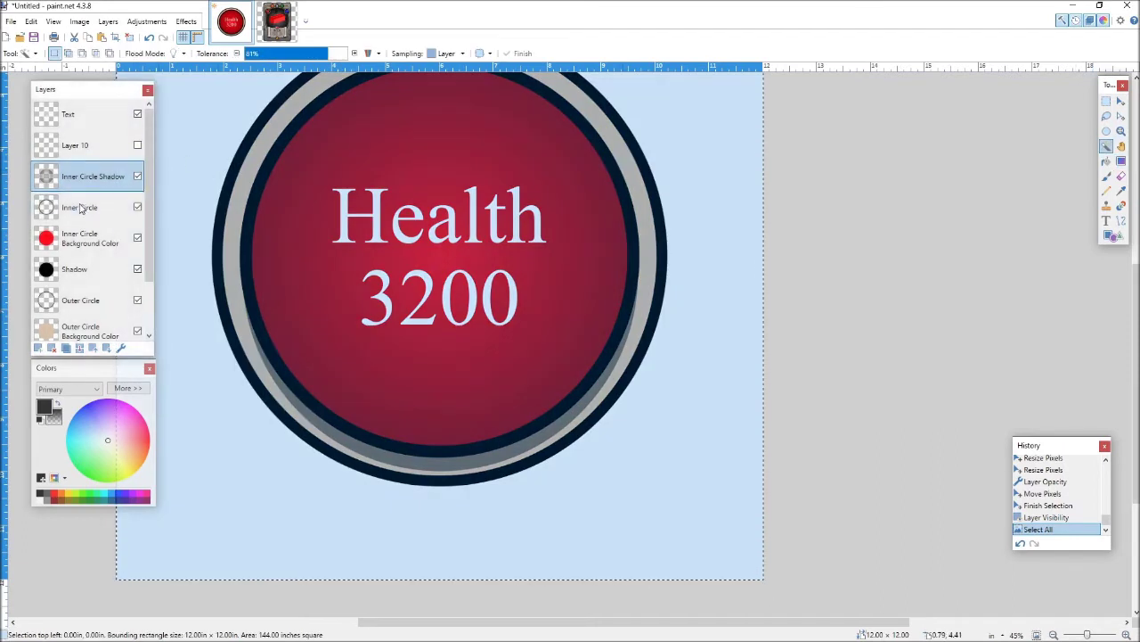
click(87, 207)
click(301, 206)
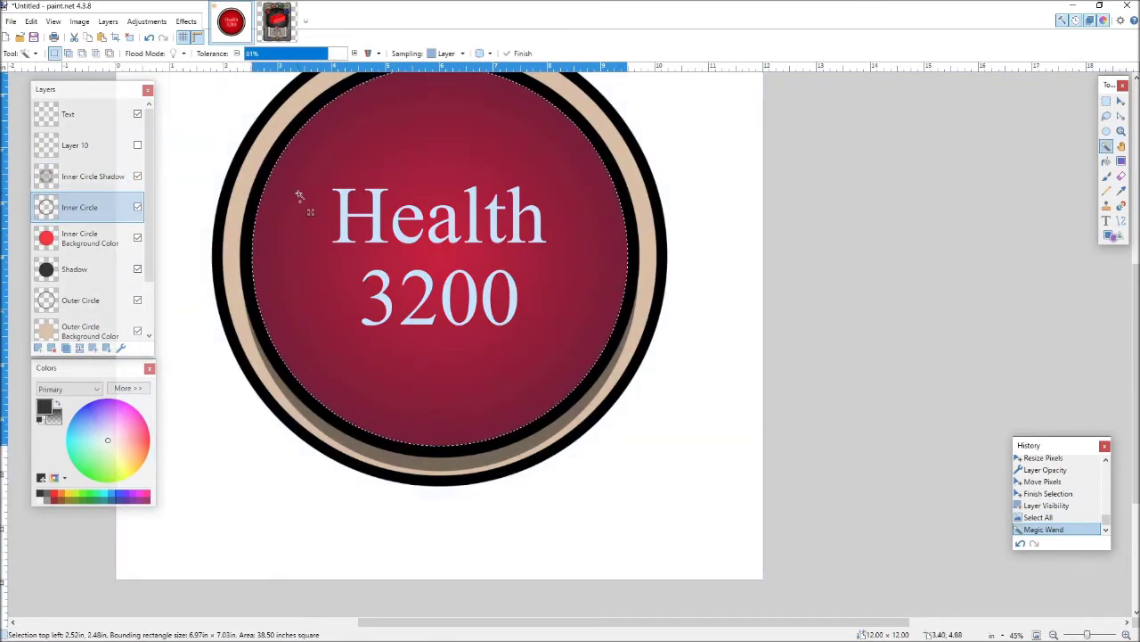
scroll(623, 223, up, 9)
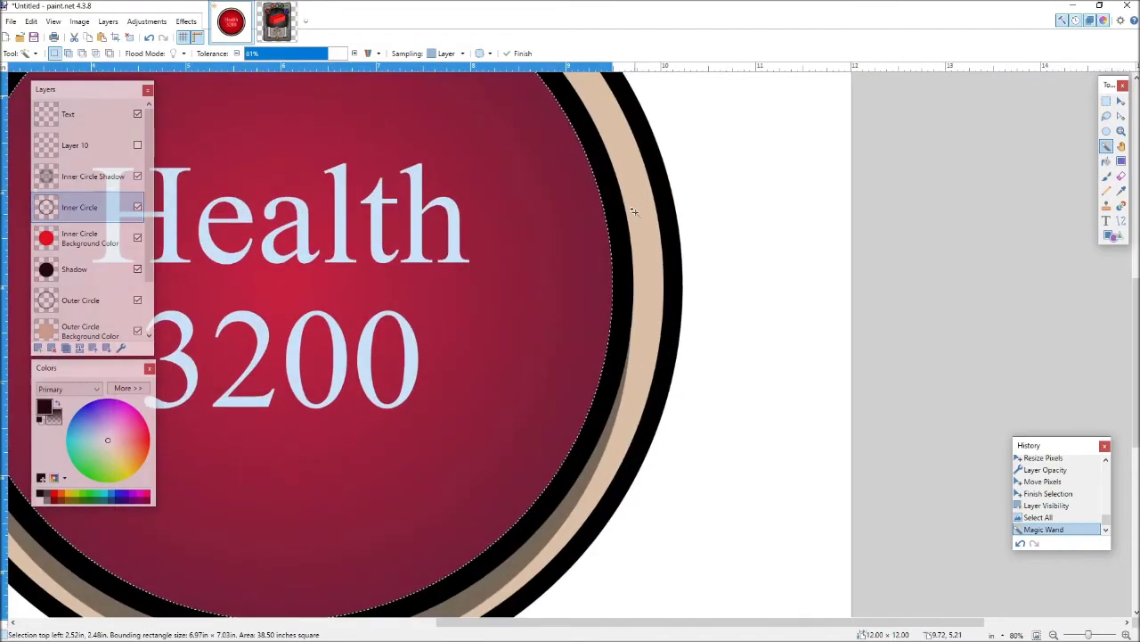
scroll(605, 261, up, 3)
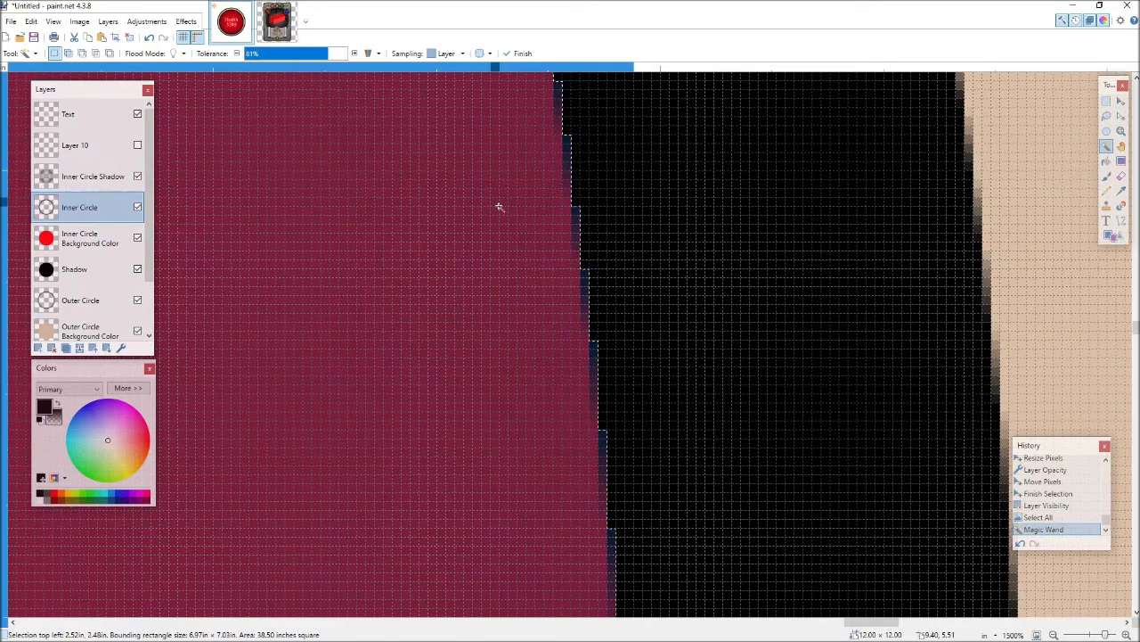
scroll(491, 216, down, 6)
scroll(489, 218, down, 5)
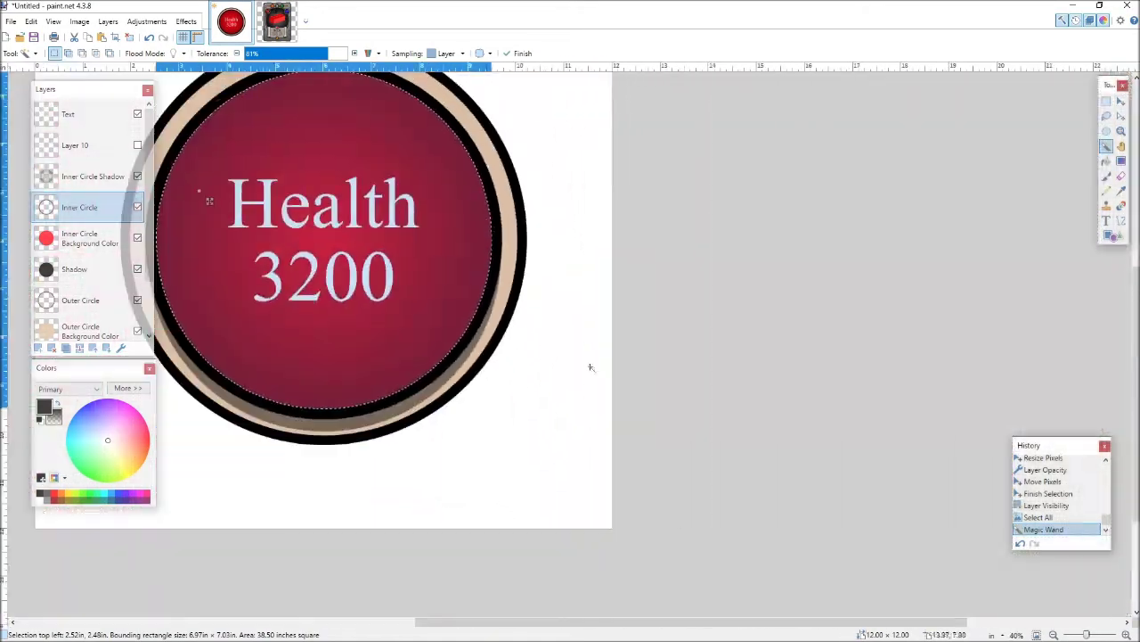
drag(708, 623, 646, 622)
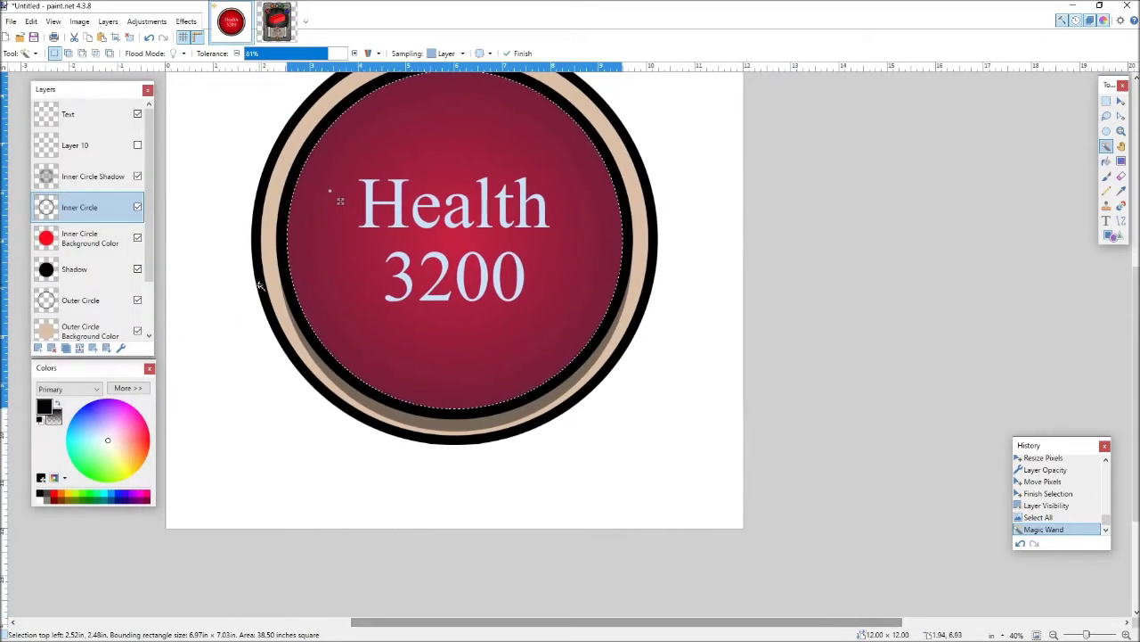
Step: Place the Inner Circle layer above Inner Circle Shadow and Layer 10, and hide the Inner Circle Shadow layer
click(78, 178)
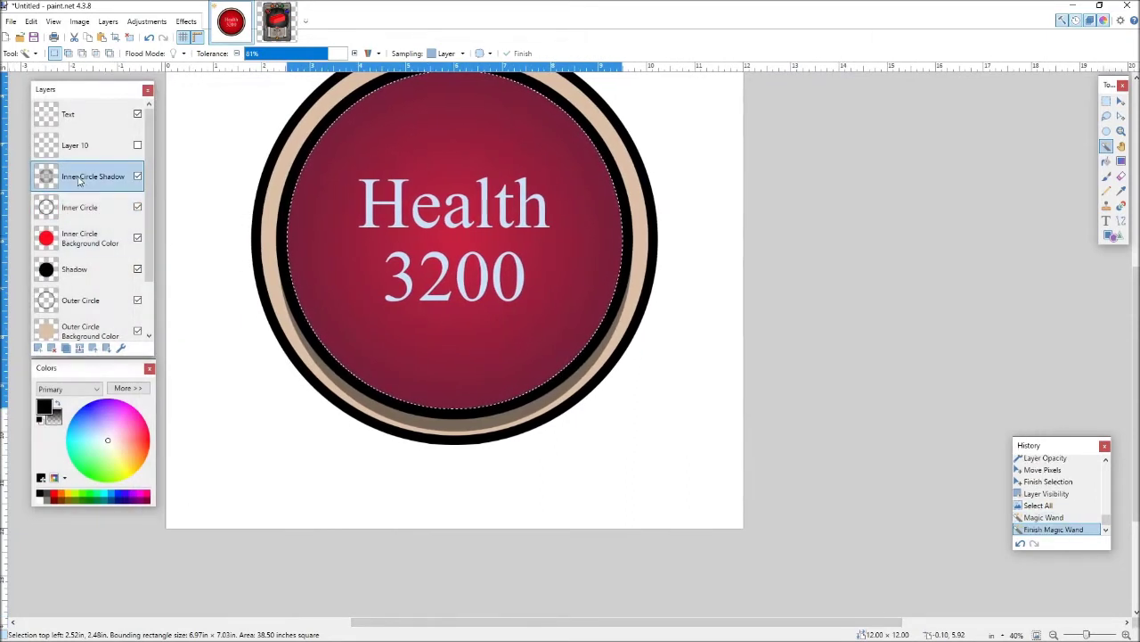
click(94, 209)
click(92, 348)
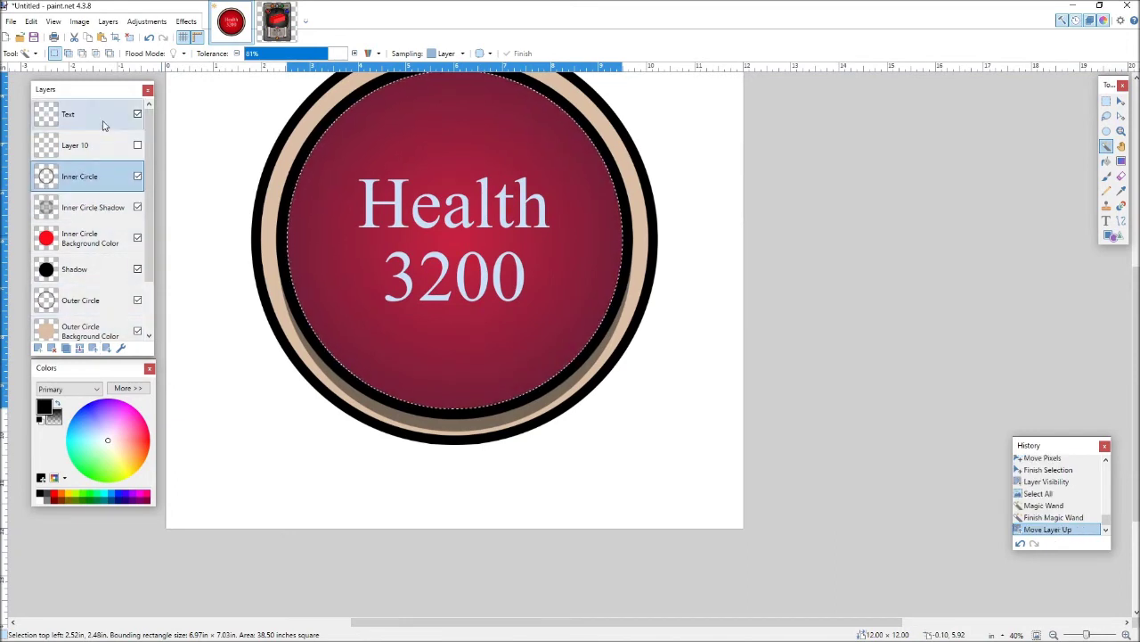
click(107, 146)
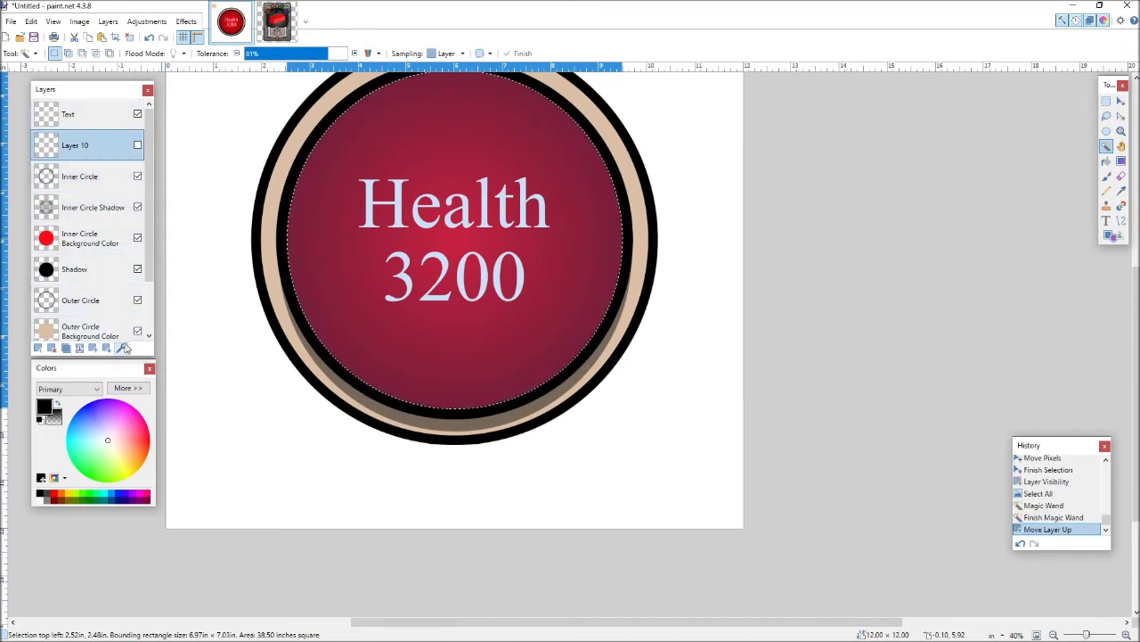
click(106, 347)
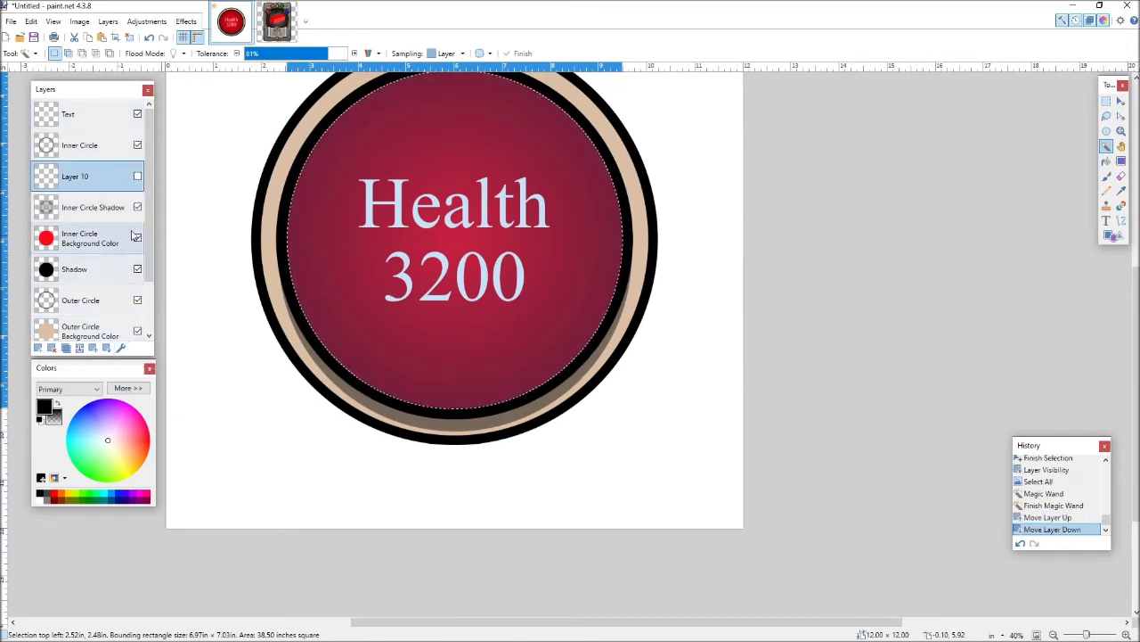
click(138, 207)
scroll(311, 213, up, 3)
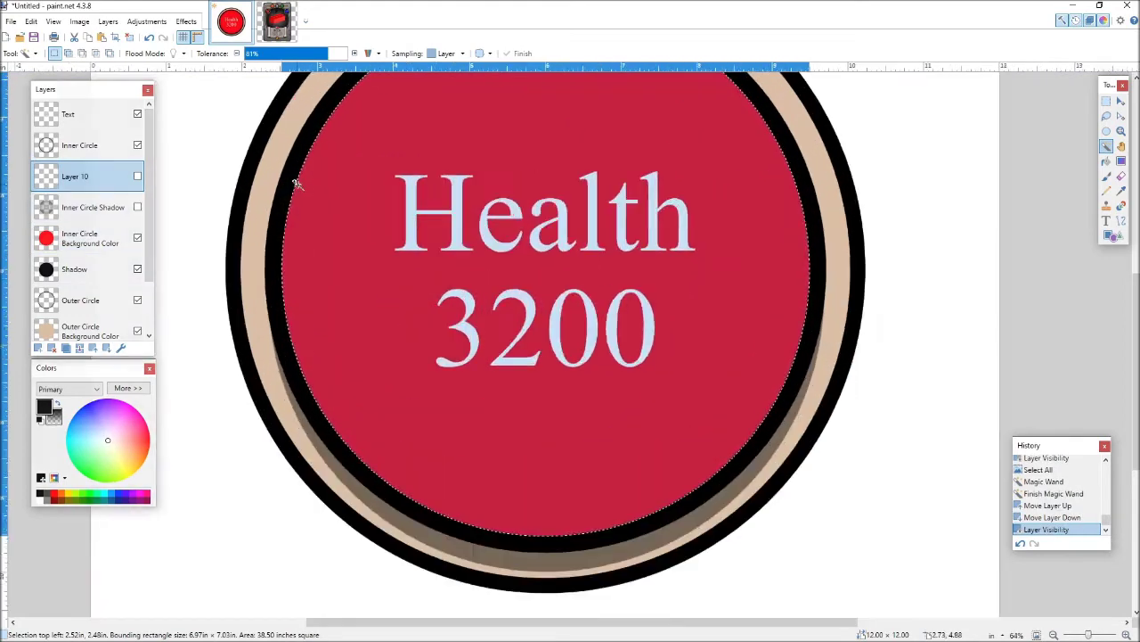
scroll(734, 341, down, 1)
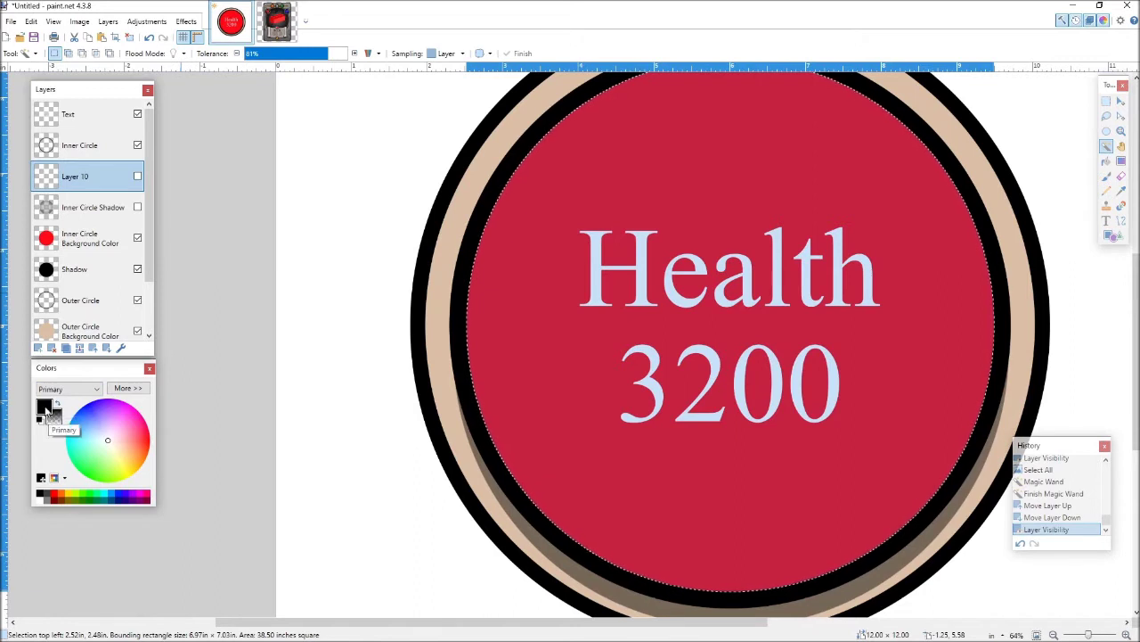
Step: Sample the inner circle's red and Layer 10's transparency with the Color Picker, and reset the primary color to black
click(1121, 192)
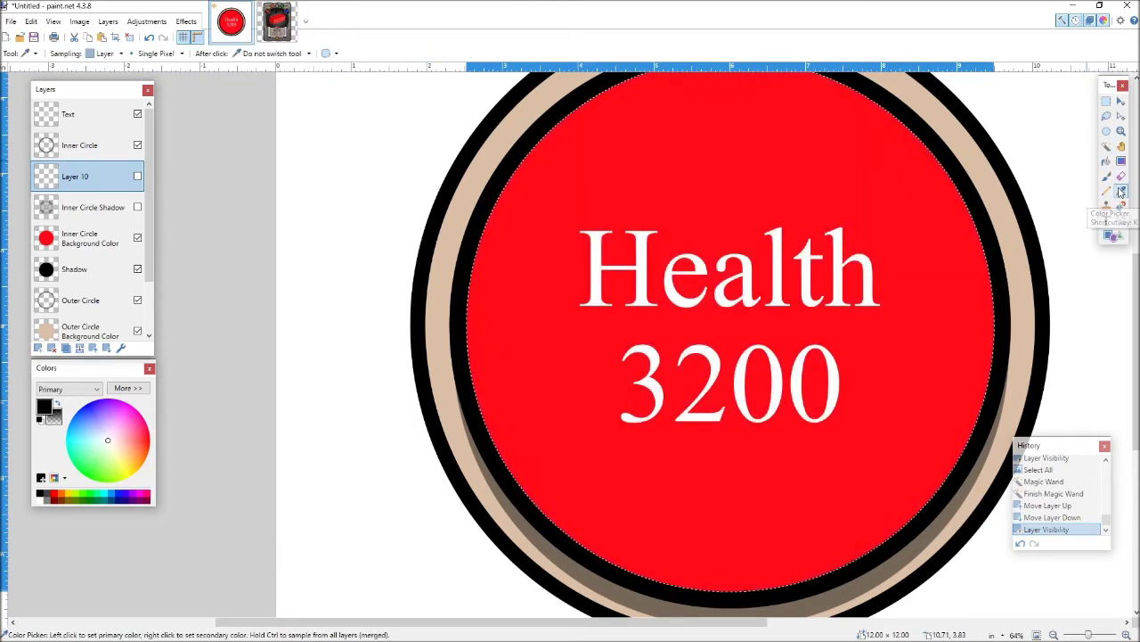
click(677, 167)
click(89, 237)
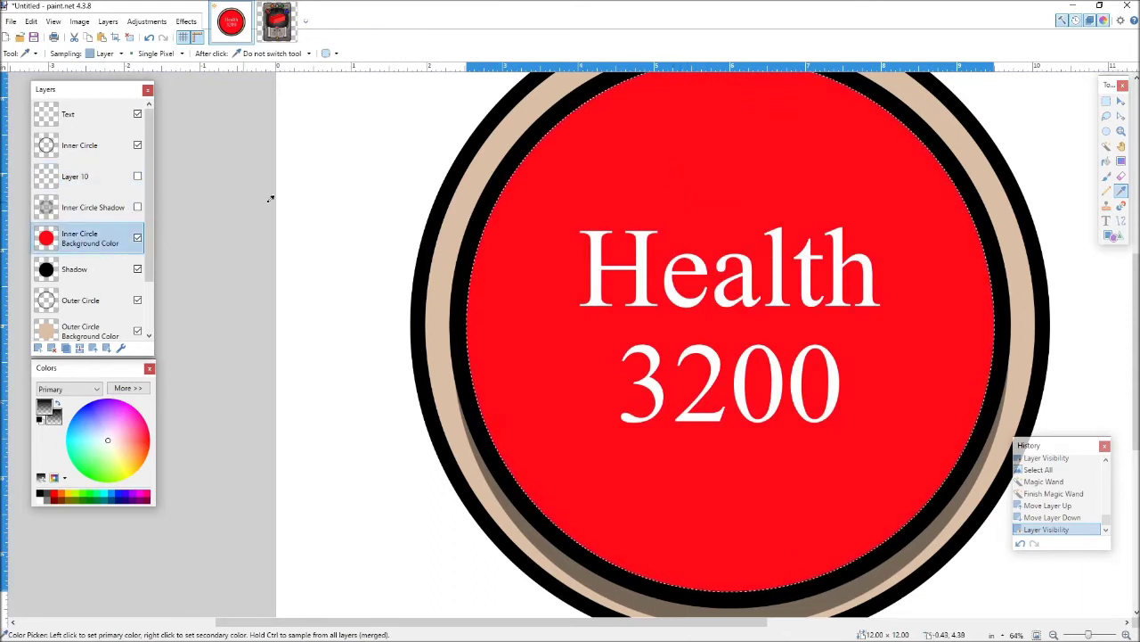
click(701, 143)
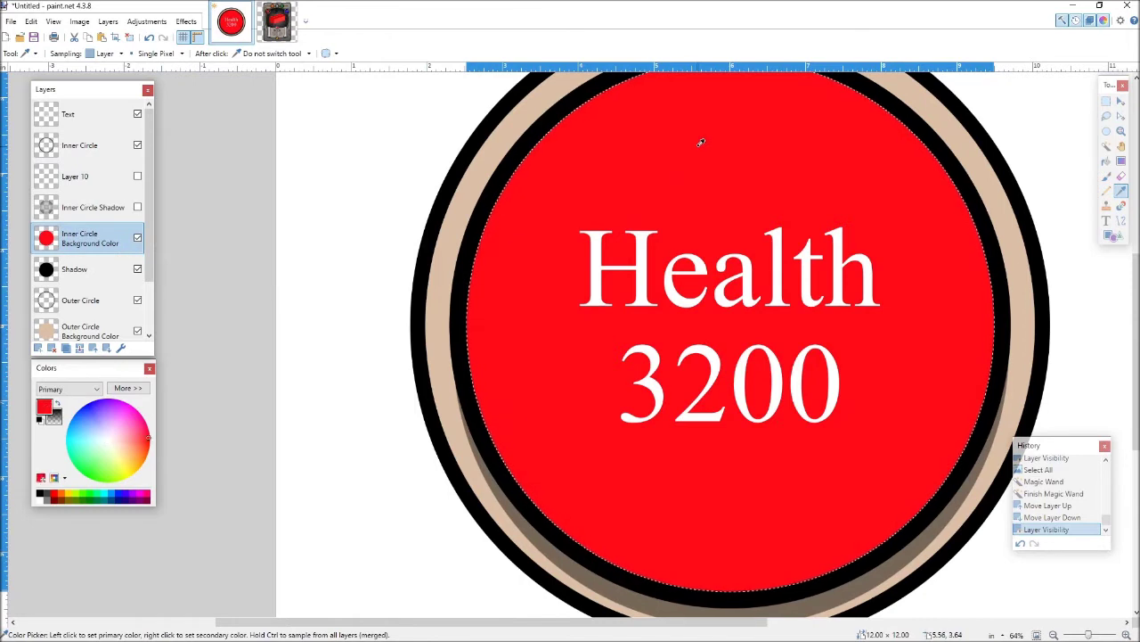
click(80, 182)
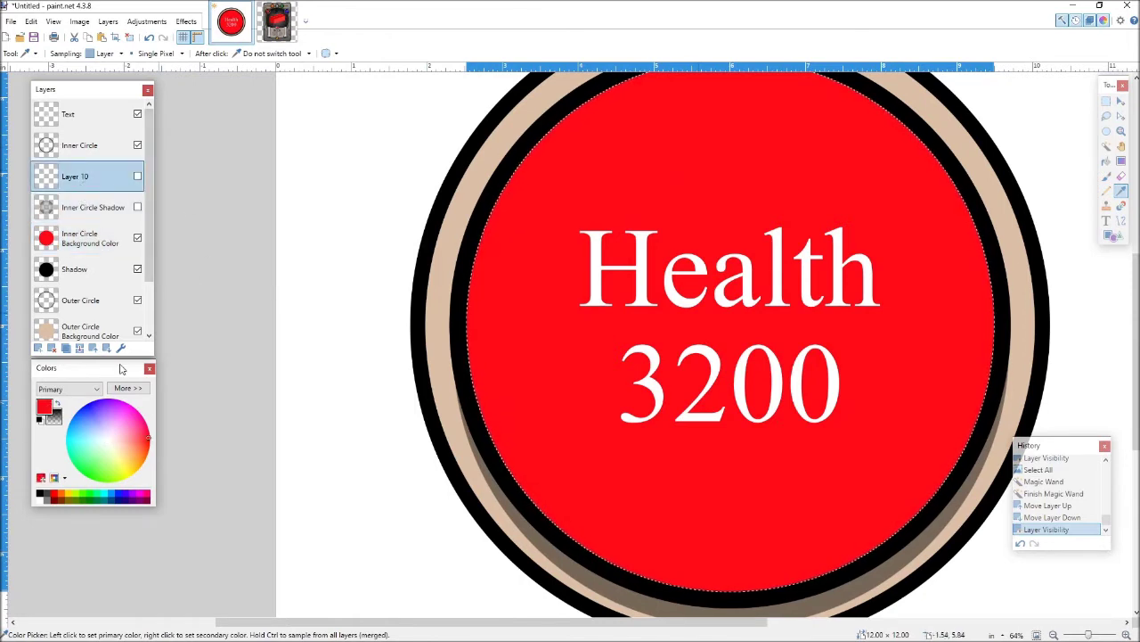
click(642, 221)
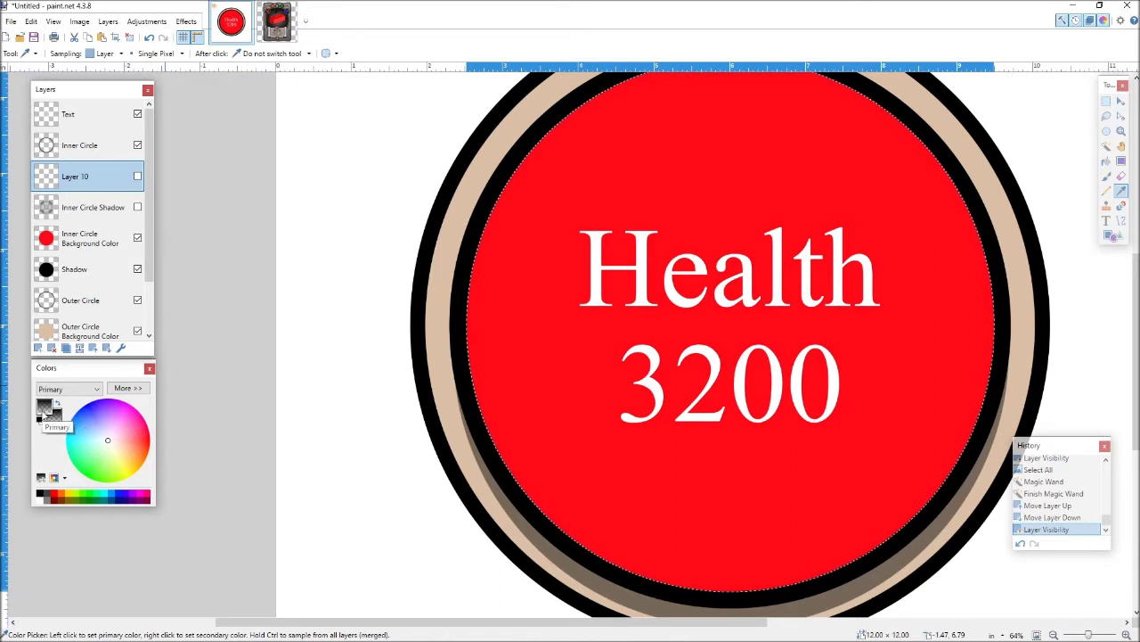
click(40, 495)
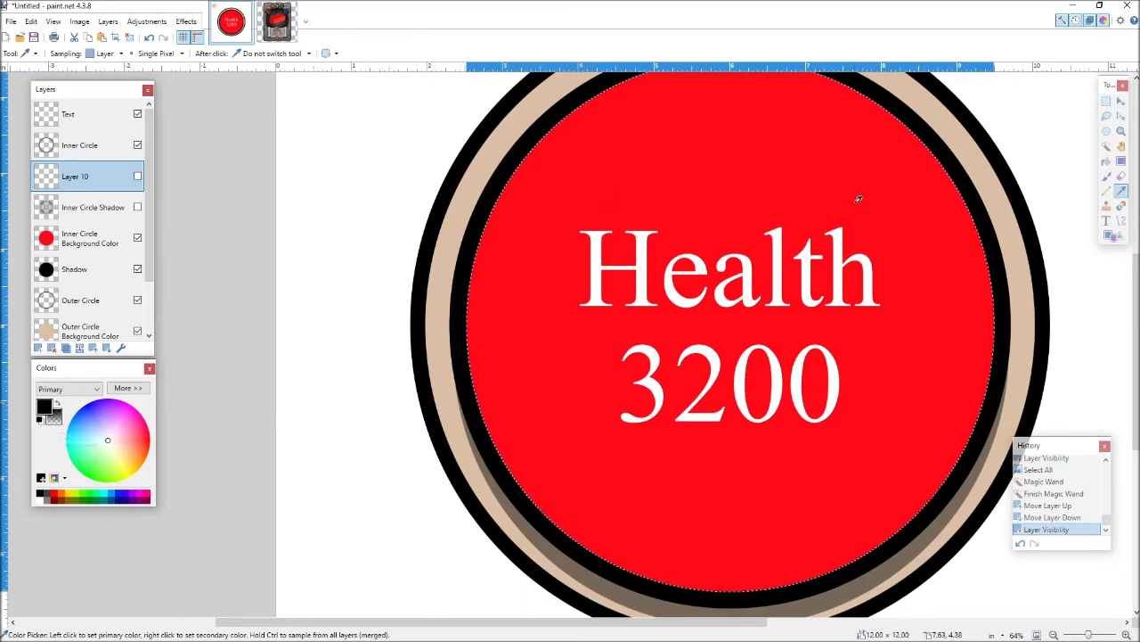
Step: Try a radial gradient about 7.4 inches long from the canvas center at 6.00, 6.00 on Layer 10, and show the layer
click(1122, 163)
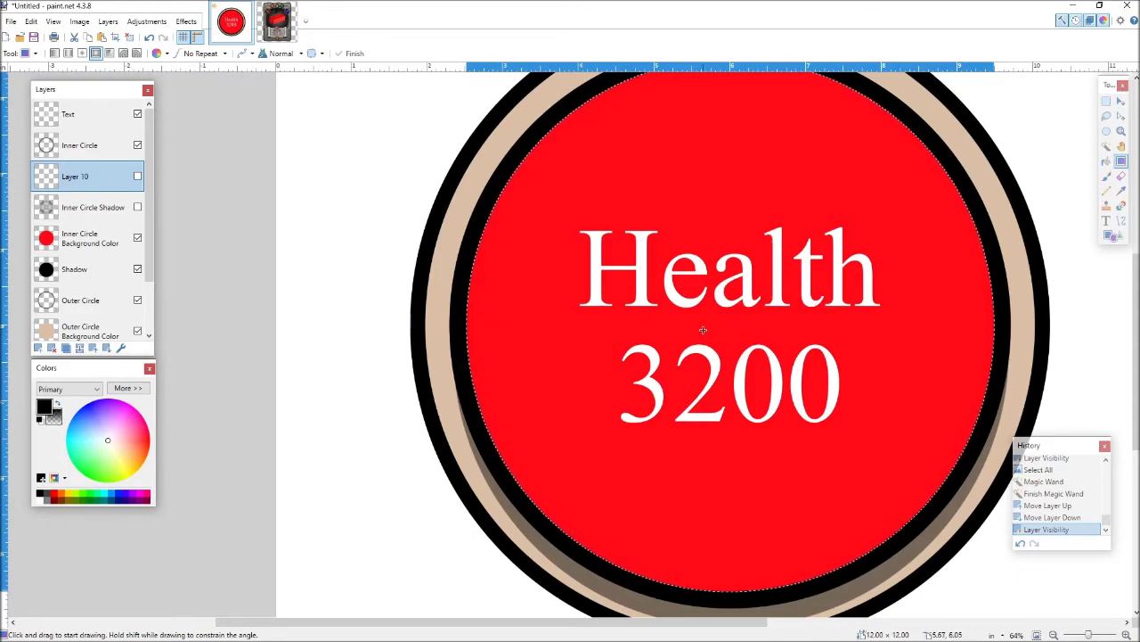
scroll(747, 313, up, 10)
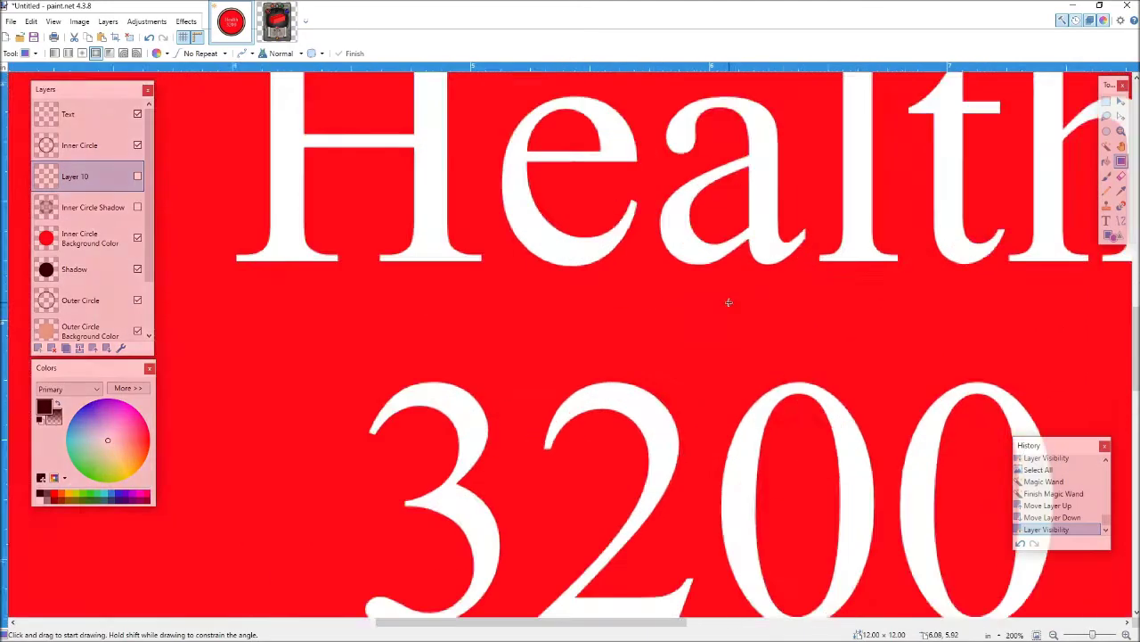
scroll(731, 288, up, 4)
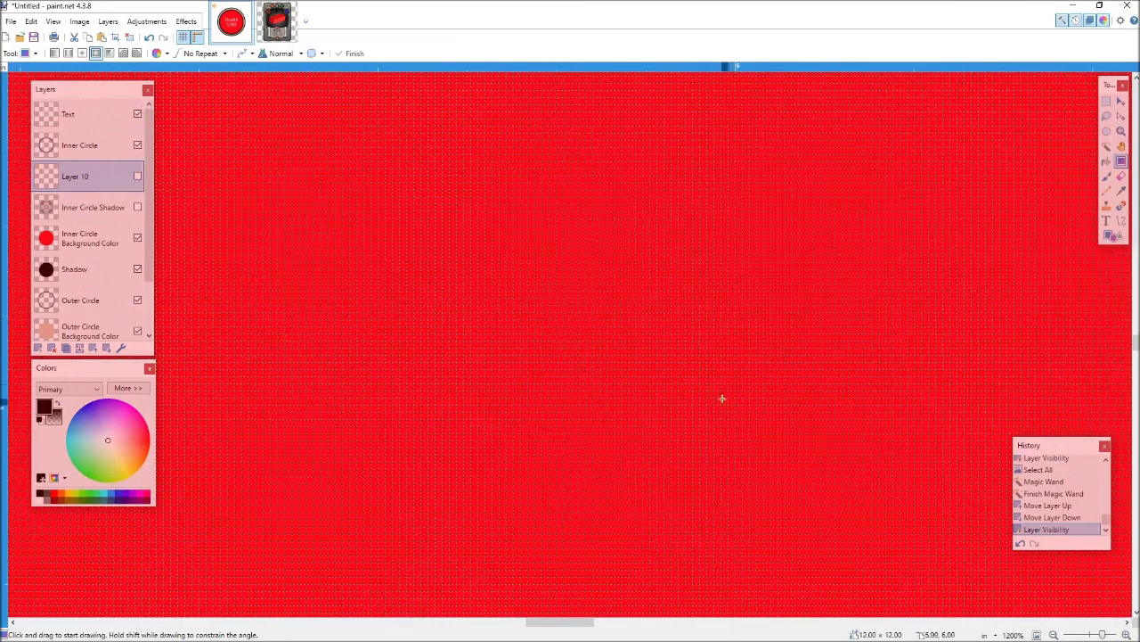
scroll(727, 412, up, 3)
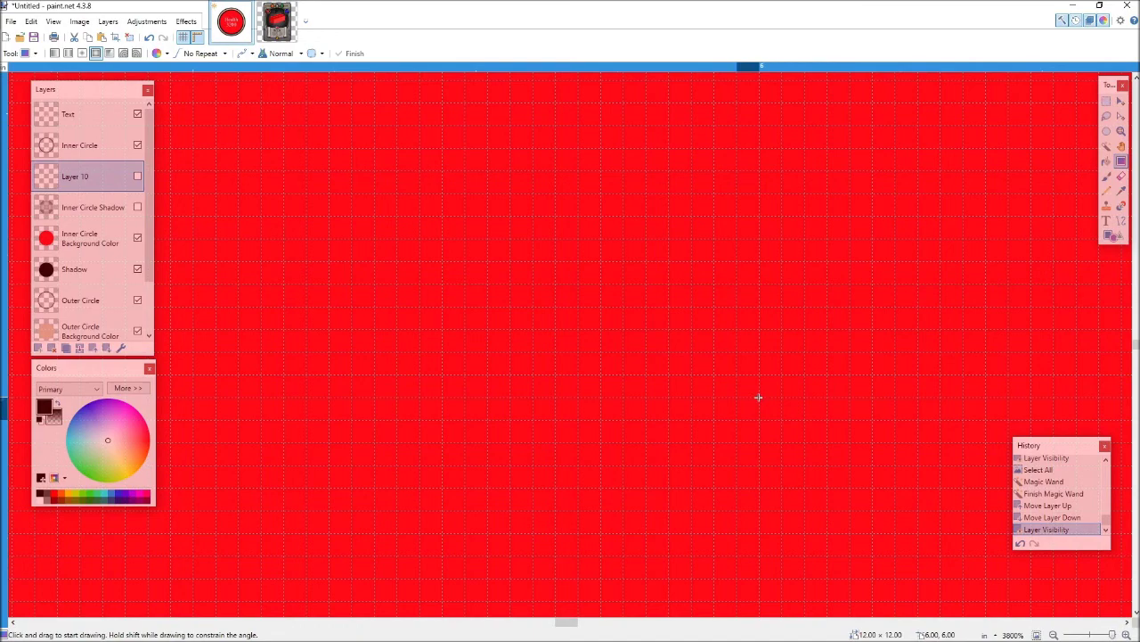
mouse_move(759, 397)
mouse_down()
mouse_move(785, 445)
mouse_move(828, 469)
mouse_move(810, 465)
mouse_move(823, 496)
mouse_move(819, 484)
mouse_move(944, 486)
mouse_move(1042, 513)
mouse_move(1104, 559)
mouse_move(1123, 590)
mouse_move(1105, 580)
mouse_up()
scroll(771, 410, down, 2)
scroll(814, 478, down, 3)
scroll(817, 483, down, 7)
scroll(1043, 513, down, 2)
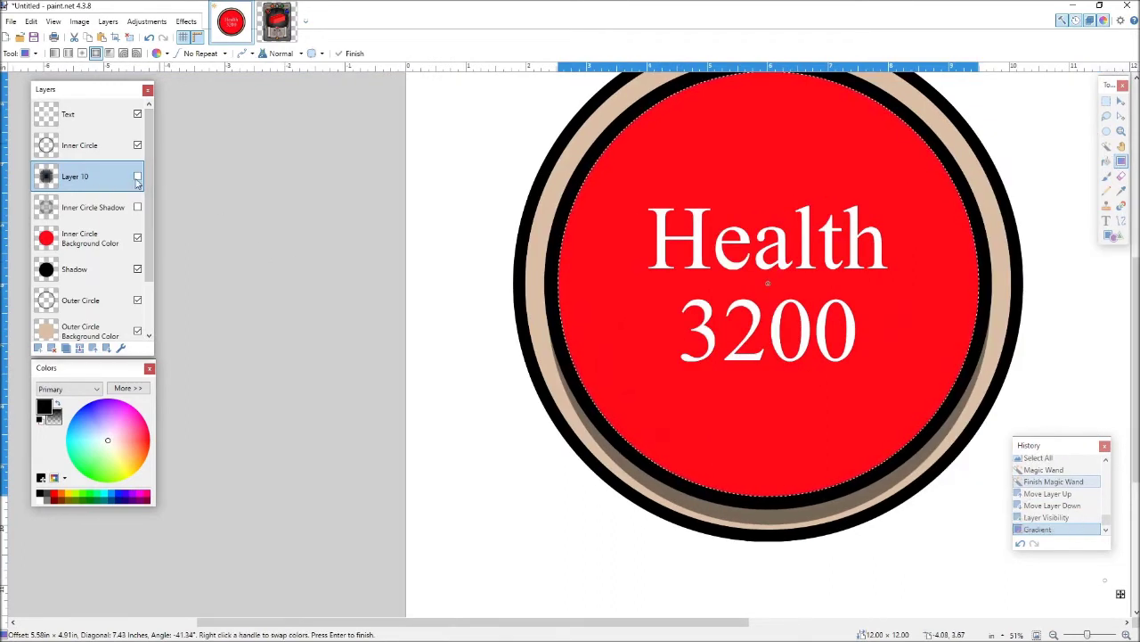
click(138, 178)
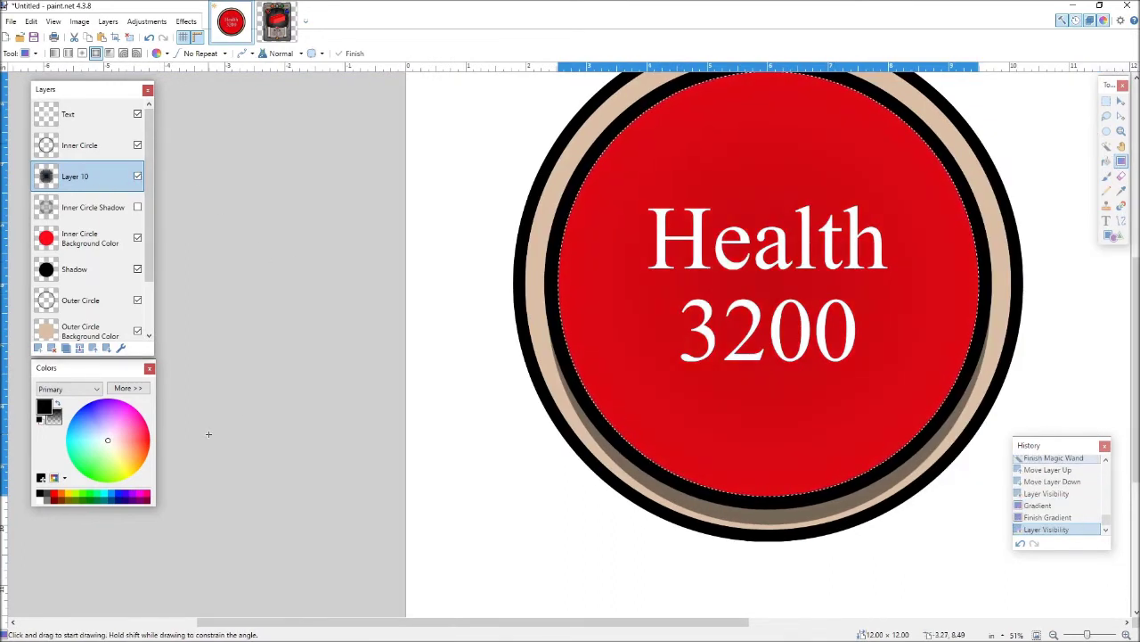
Step: Swap the primary and secondary colors and undo the gradient on Layer 10
click(57, 405)
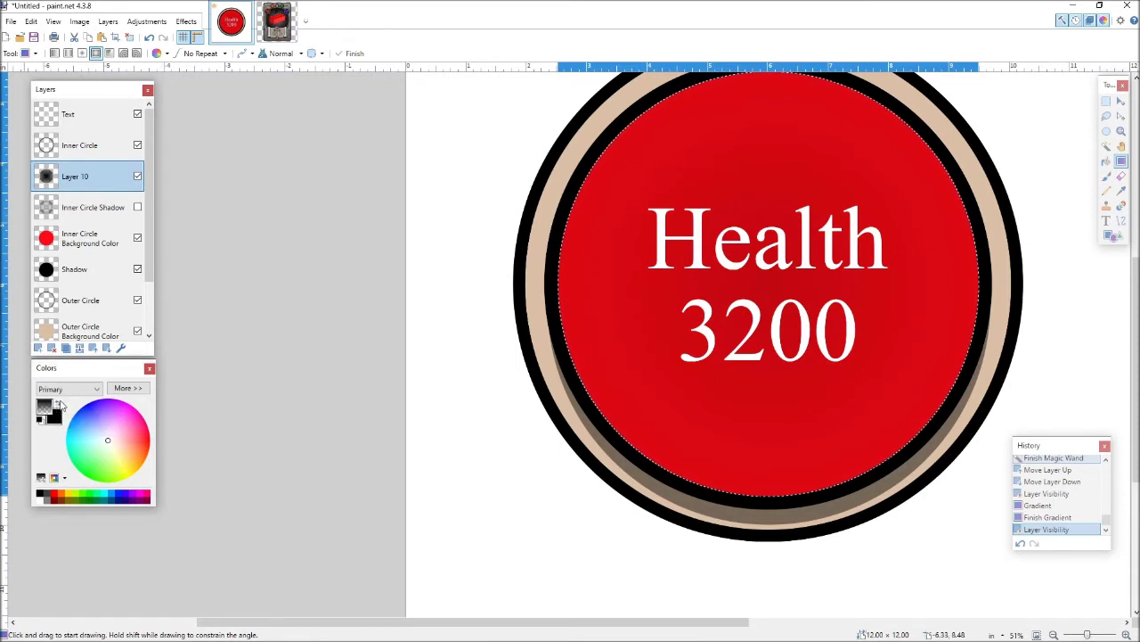
key(ctrl+z)
key(ctrl+z)
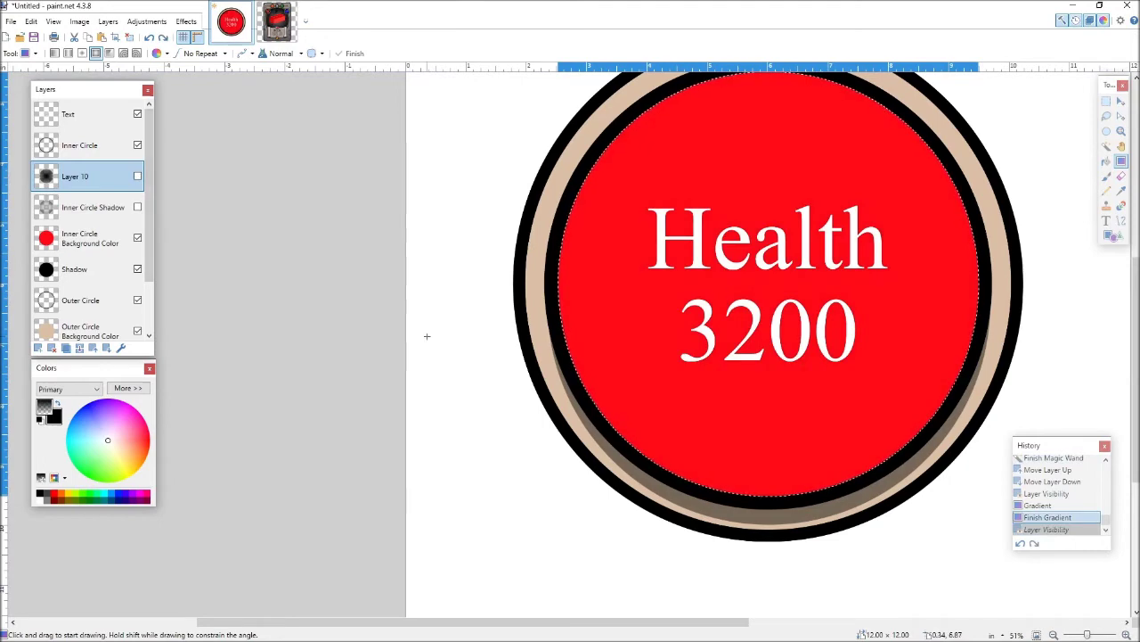
key(ctrl+z)
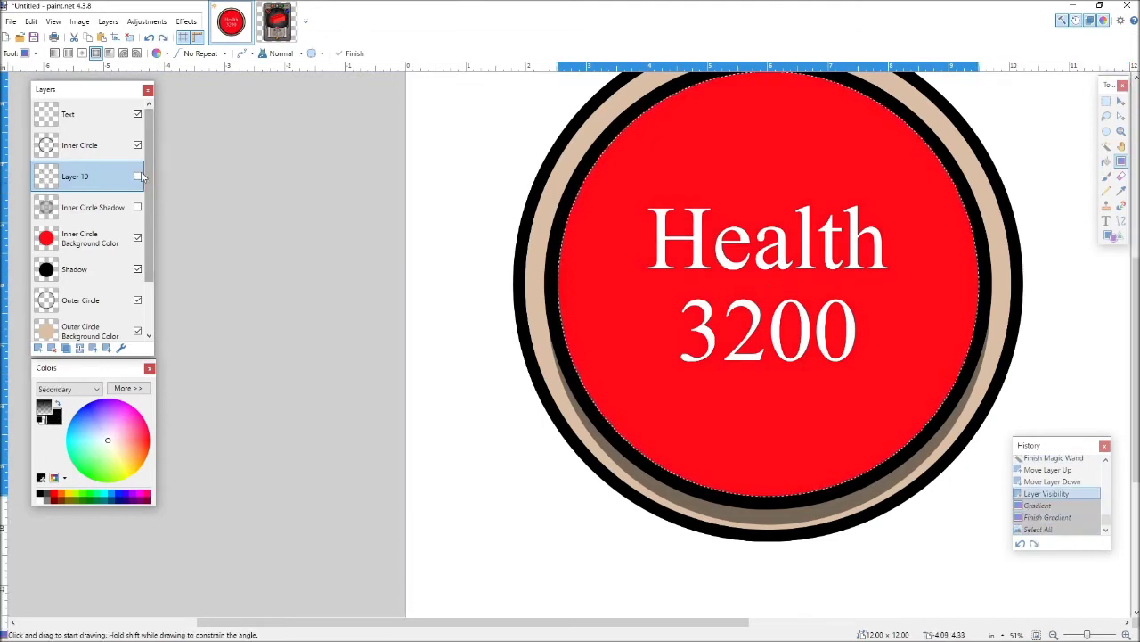
Step: Show Layer 10 and draw a radial gradient about 5.9 inches long outward from the canvas center at 6.00, 6.00
click(137, 175)
scroll(619, 287, up, 6)
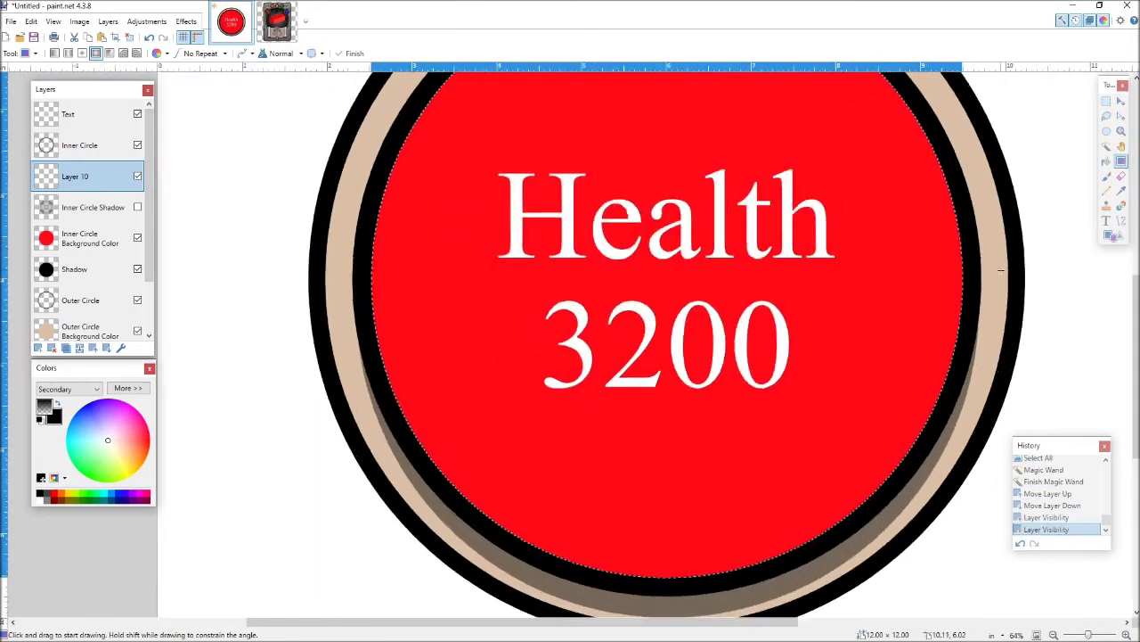
scroll(594, 288, up, 5)
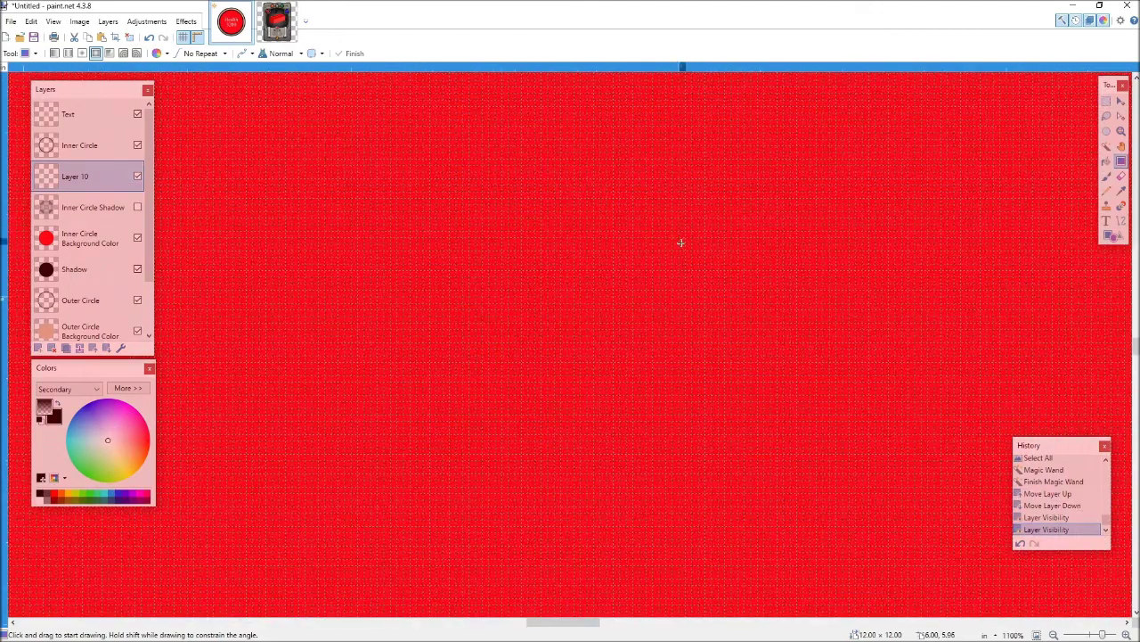
scroll(670, 264, up, 1)
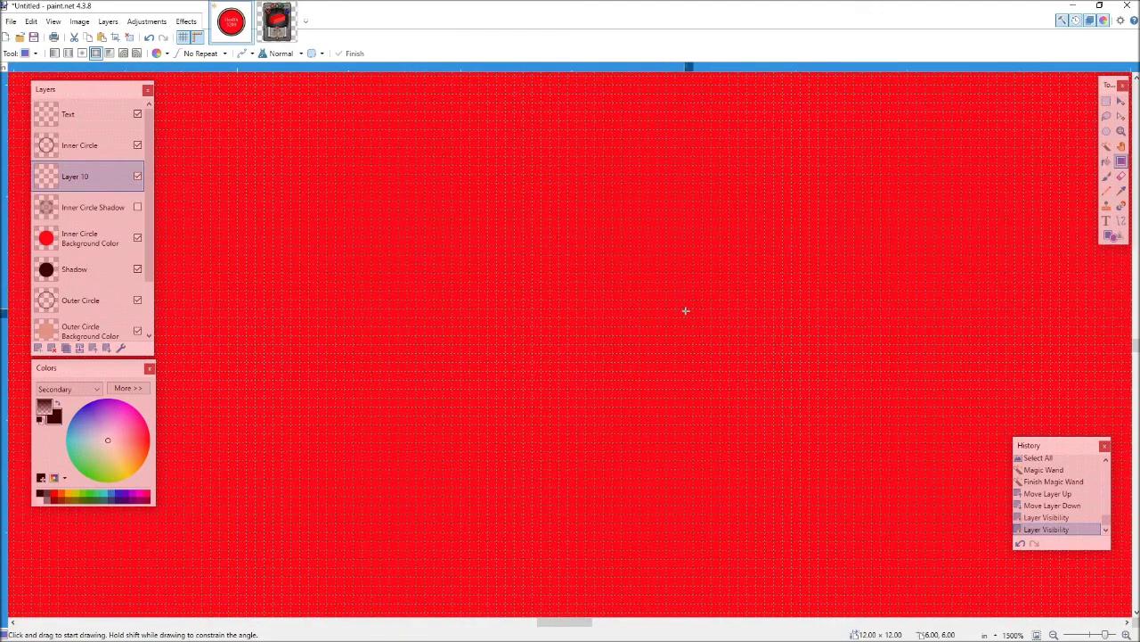
mouse_move(685, 308)
mouse_down()
mouse_move(782, 465)
mouse_move(810, 479)
mouse_move(896, 588)
mouse_move(879, 565)
mouse_move(886, 553)
mouse_move(934, 621)
mouse_move(951, 514)
mouse_move(1079, 560)
mouse_up()
scroll(746, 400, down, 3)
scroll(781, 461, down, 2)
scroll(873, 565, down, 1)
scroll(883, 565, down, 2)
scroll(878, 565, down, 1)
scroll(879, 567, down, 1)
scroll(880, 567, down, 4)
Step: Set Layer 10's opacity to 255
double_click(89, 176)
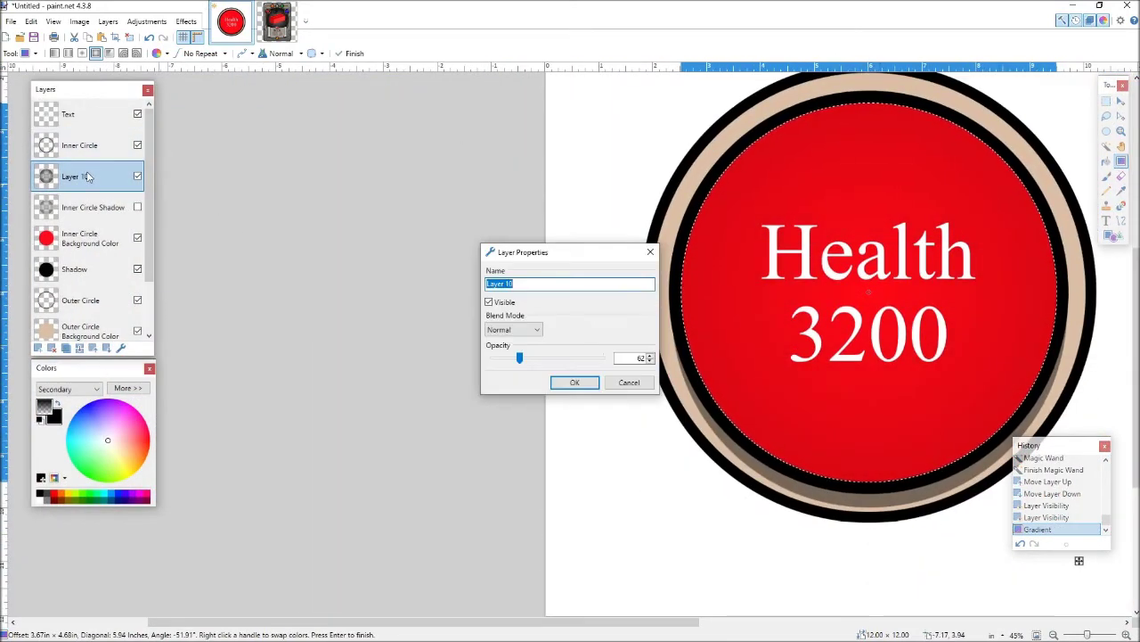
click(522, 360)
drag(522, 360, 610, 360)
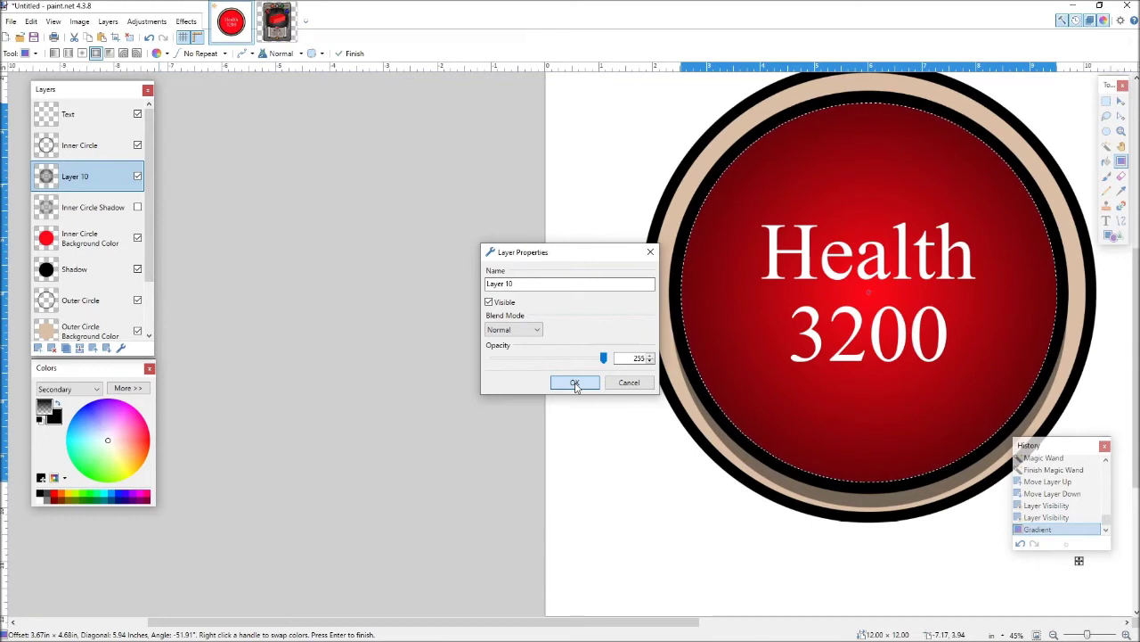
click(574, 382)
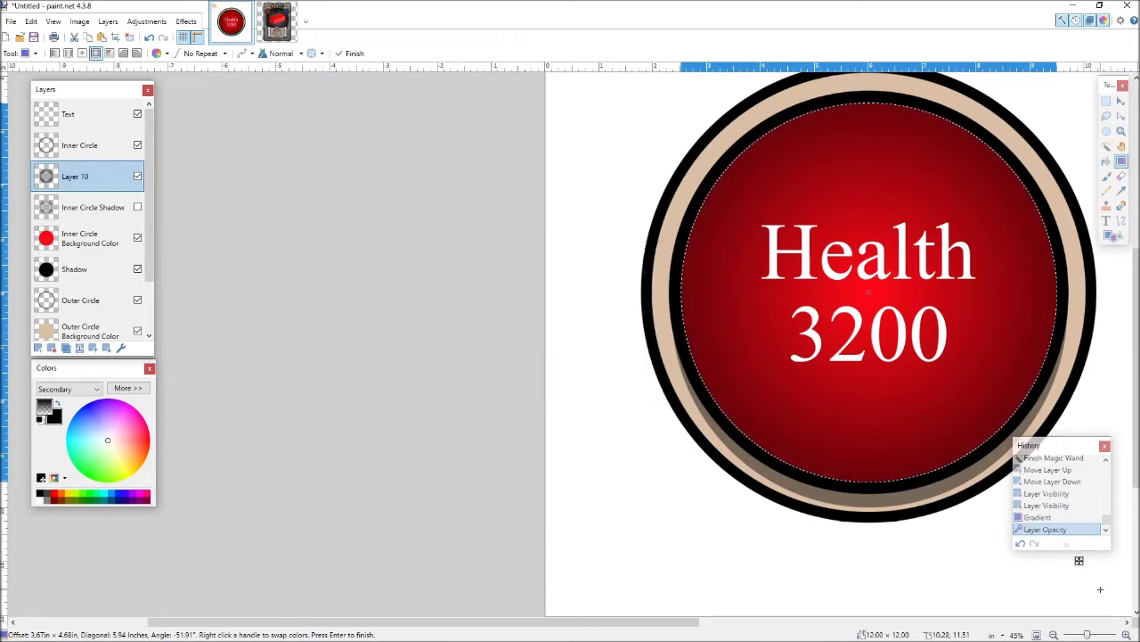
Step: Shorten Layer 10's radial gradient to about 3.5 inches from the badge center by adjusting its outer end
drag(1038, 445, 651, 405)
drag(1069, 546, 965, 403)
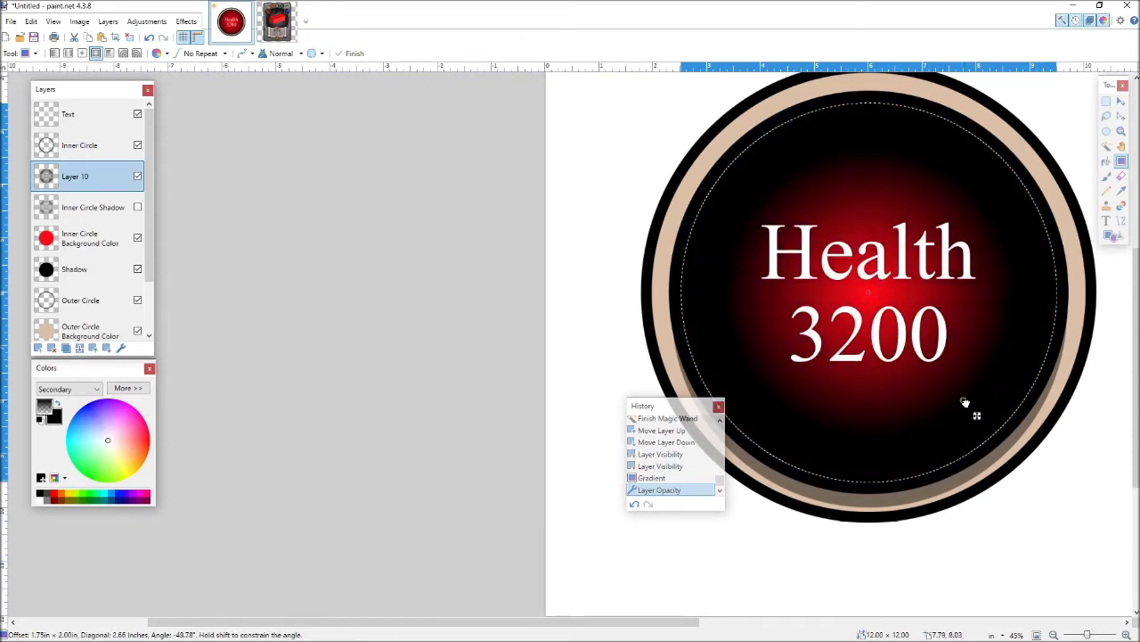
drag(936, 361, 994, 434)
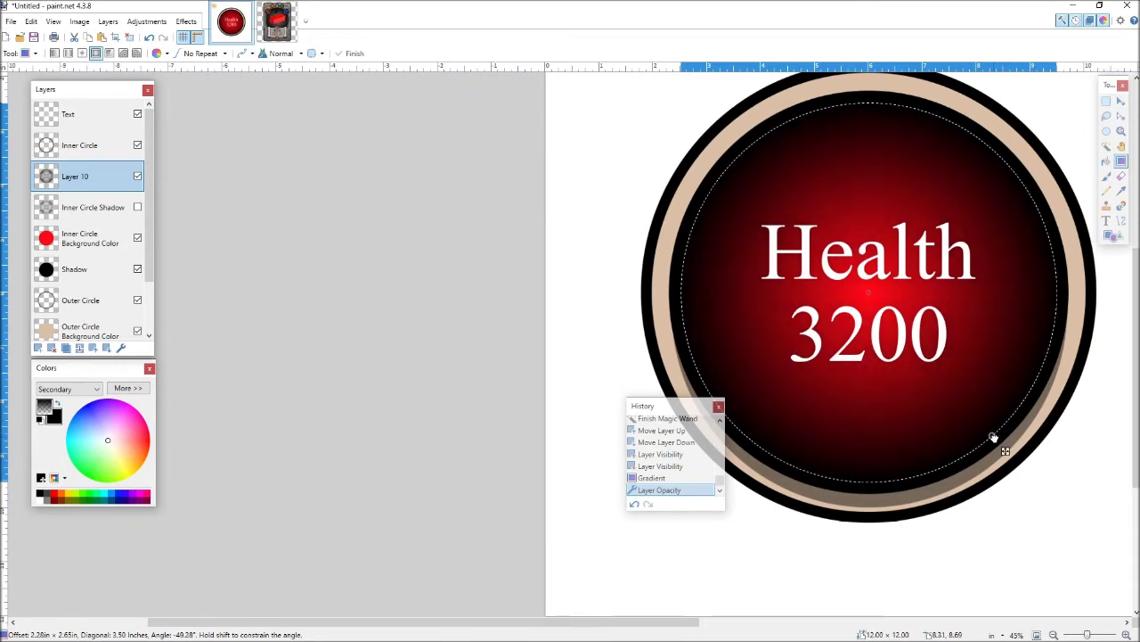
mouse_move(994, 438)
mouse_down()
mouse_move(733, 311)
mouse_move(1052, 250)
mouse_move(891, 442)
mouse_move(697, 254)
mouse_move(799, 390)
mouse_move(974, 400)
mouse_move(989, 421)
mouse_up()
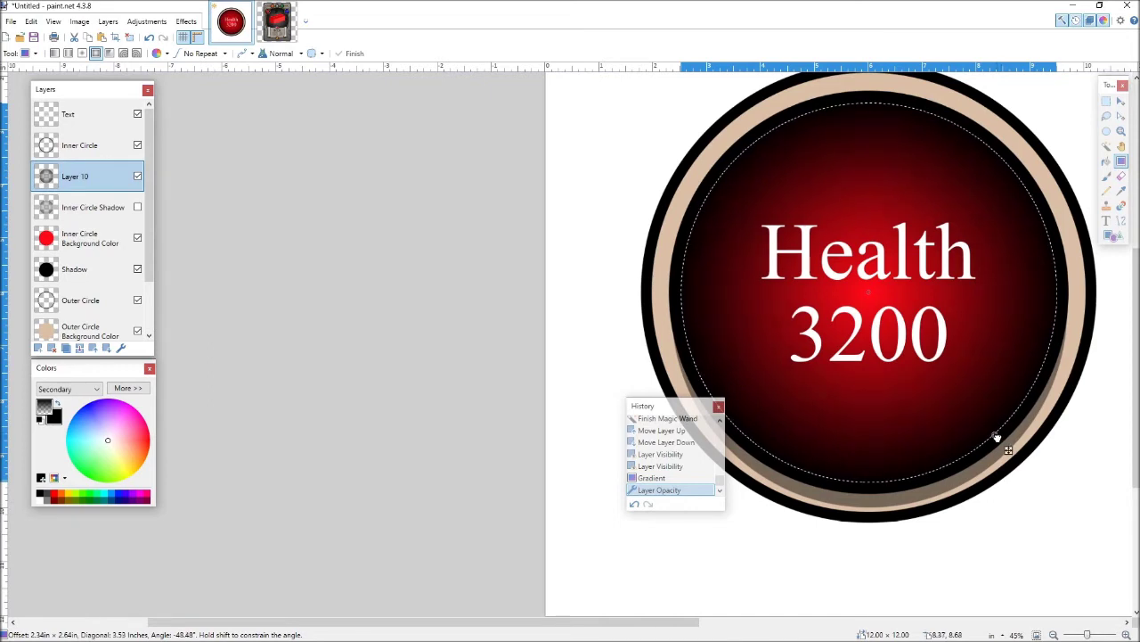
drag(996, 436, 998, 439)
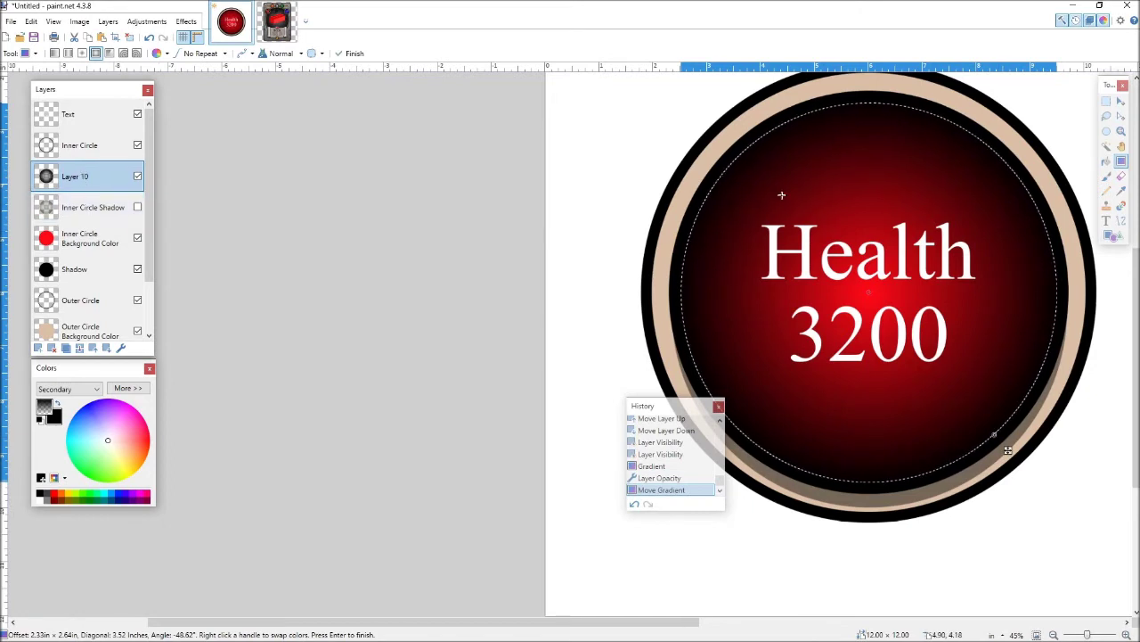
Step: Set Layer 10's opacity to 153
double_click(86, 182)
drag(604, 357, 580, 353)
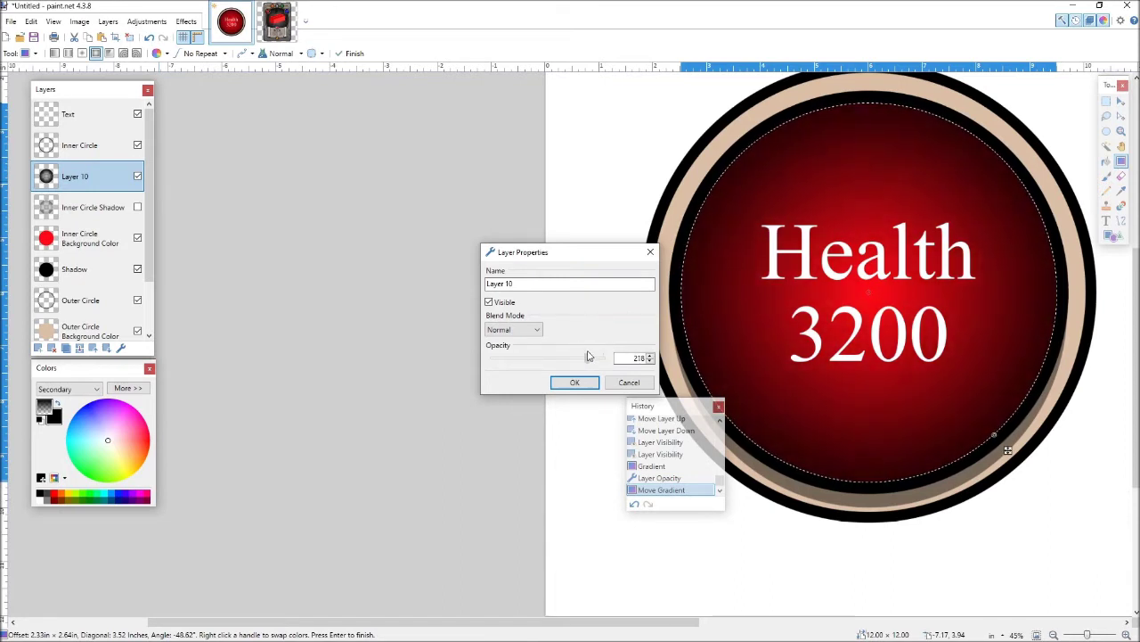
drag(587, 356, 559, 363)
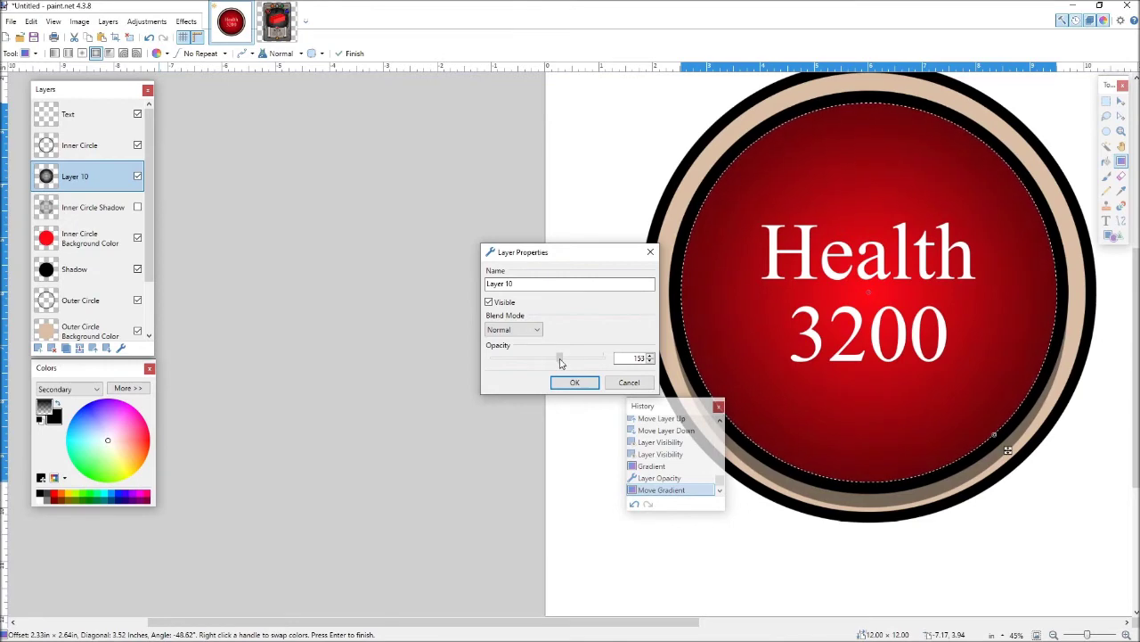
click(575, 383)
scroll(1008, 449, down, 3)
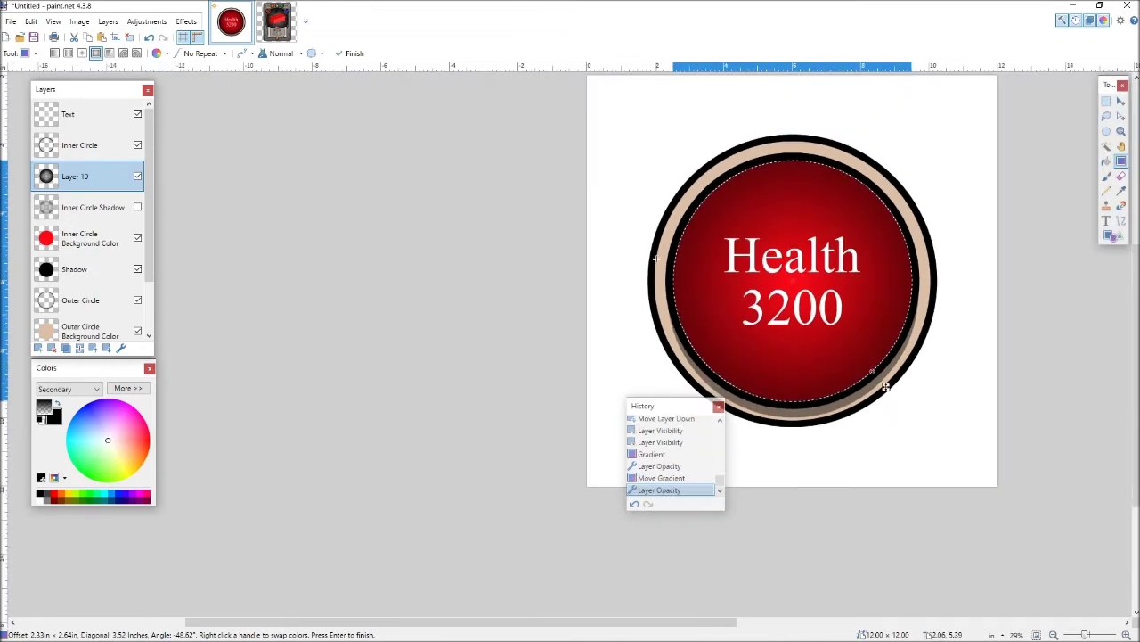
scroll(793, 407, up, 2)
scroll(782, 327, up, 1)
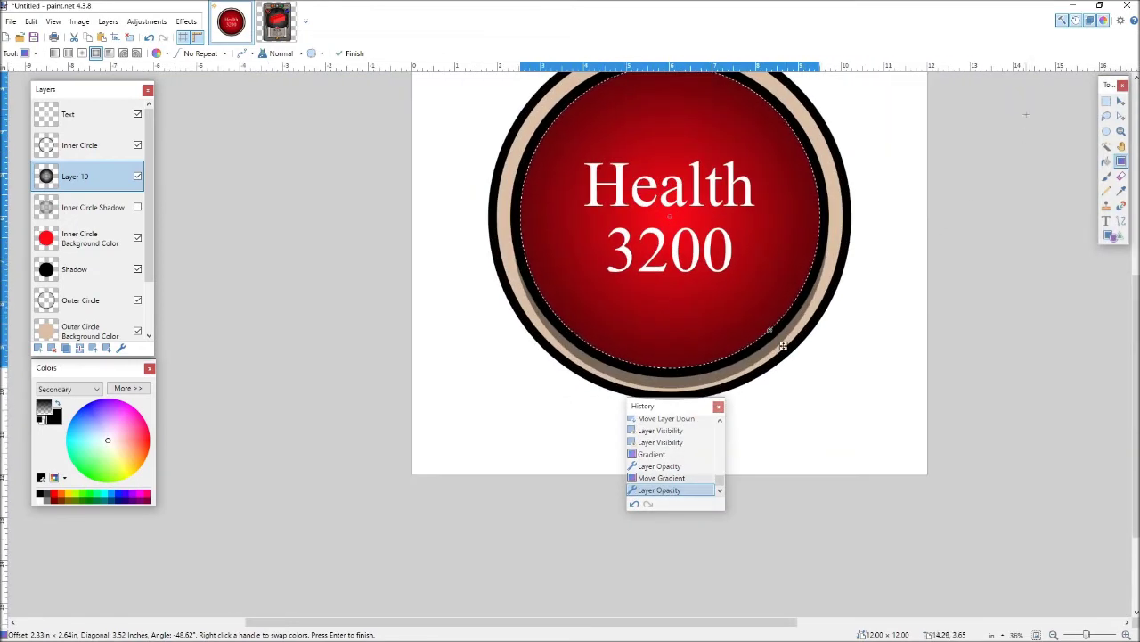
Step: Finish the gradient edit and show the Inner Circle Highlight layer
click(1106, 103)
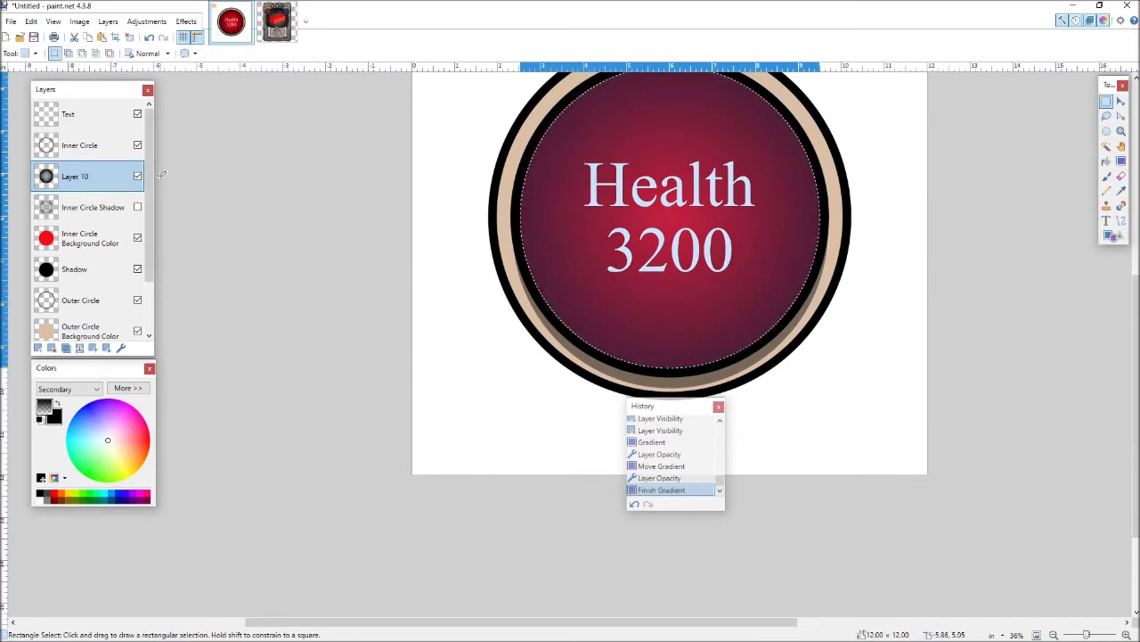
scroll(150, 147, up, 2)
scroll(149, 145, up, 1)
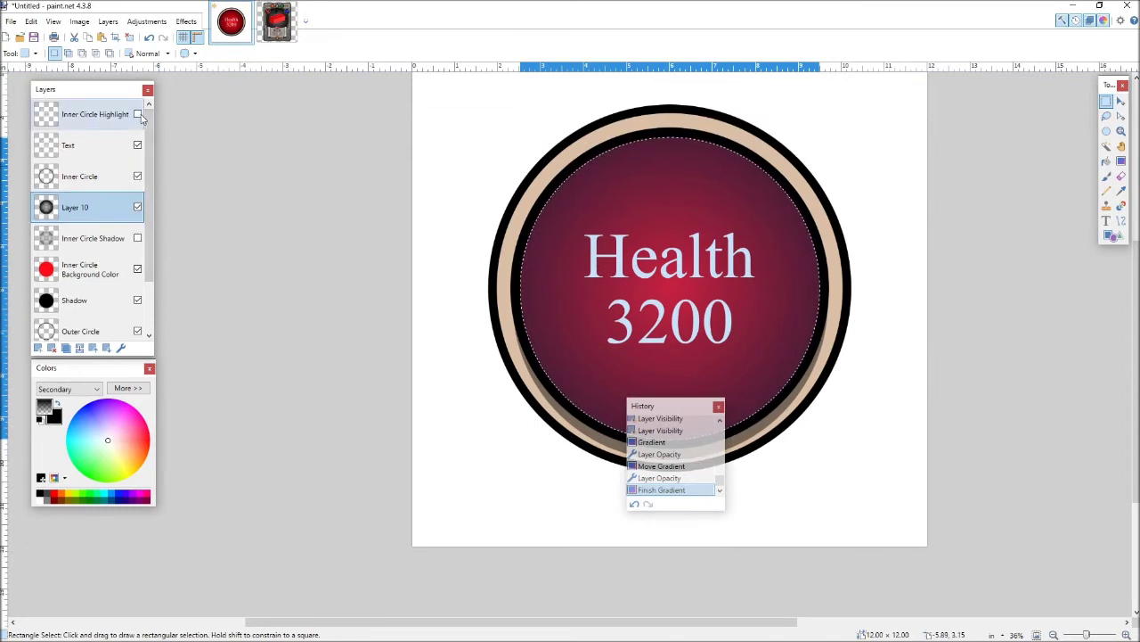
click(138, 115)
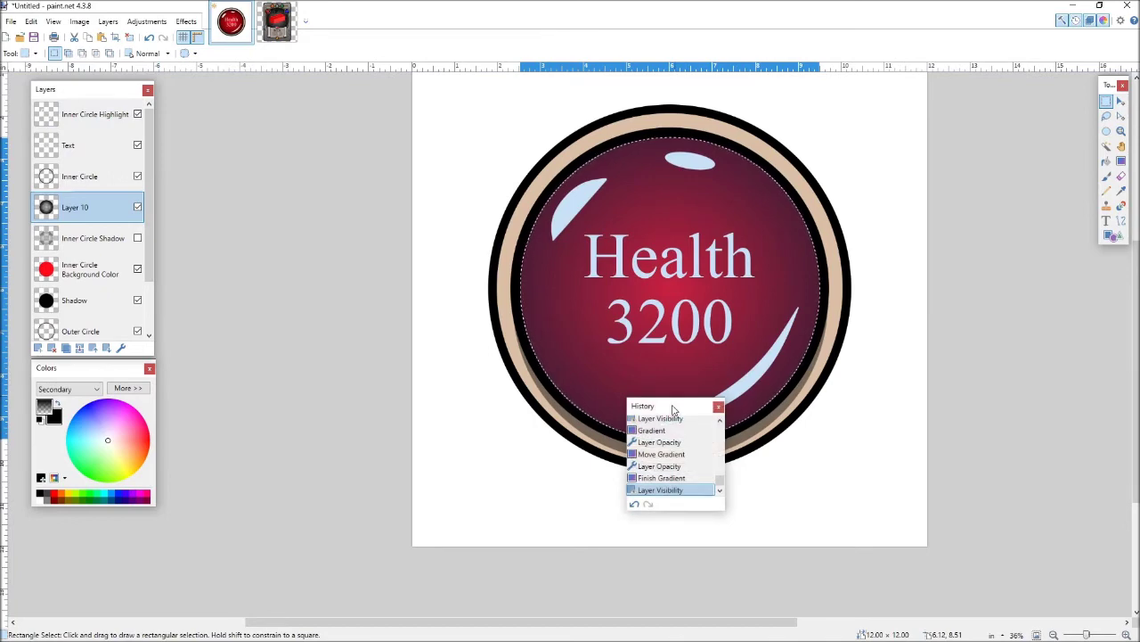
Step: Try a diagonal Line/Curve stroke on Layer 10 near the lower-right highlight, and undo it
drag(660, 405, 904, 405)
click(1121, 220)
ctrl+scroll(764, 330, up, 5)
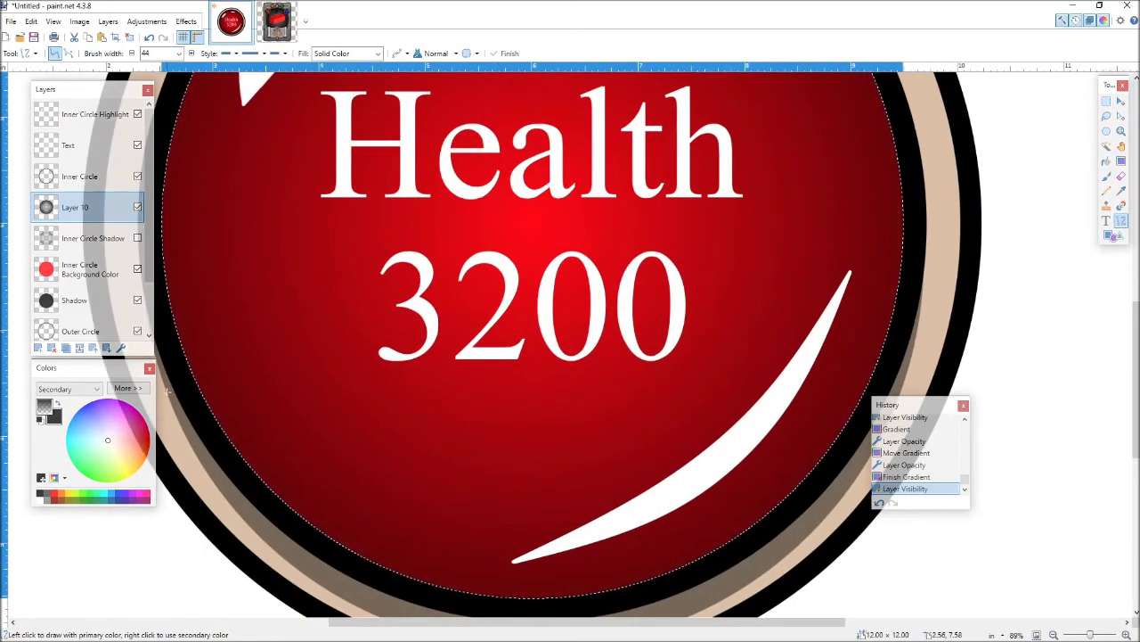
ctrl+scroll(804, 374, up, 2)
drag(775, 207, 618, 340)
key(ctrl+z)
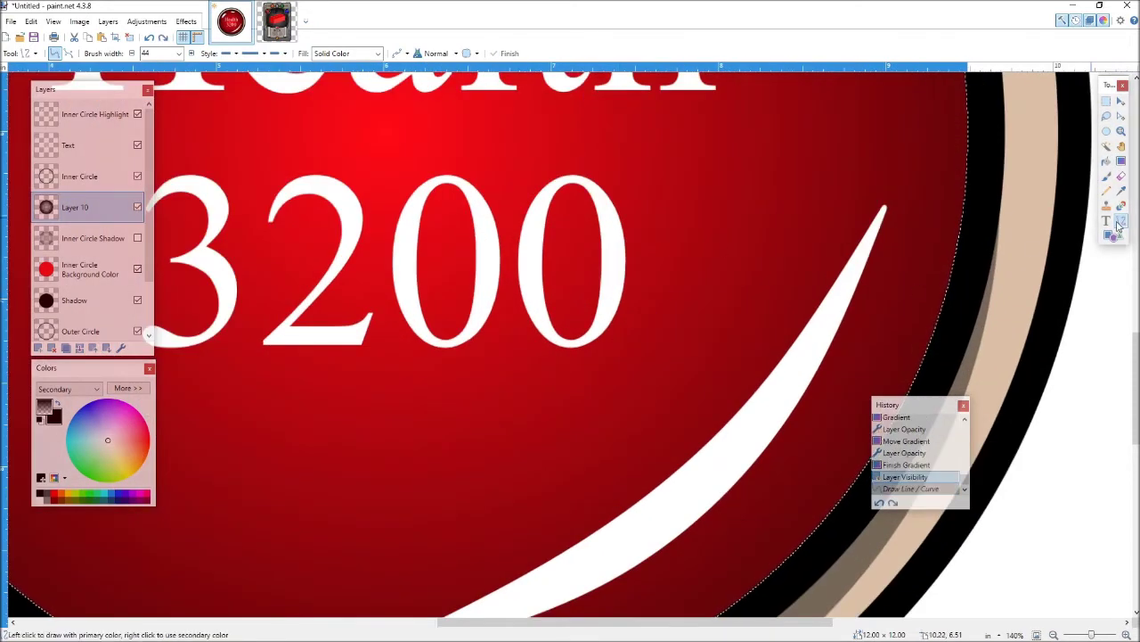
Step: Make white the primary color and activate the Inner Circle Highlight layer, undoing the test line drawn on Layer 10
ctrl+scroll(319, 74, down, 1)
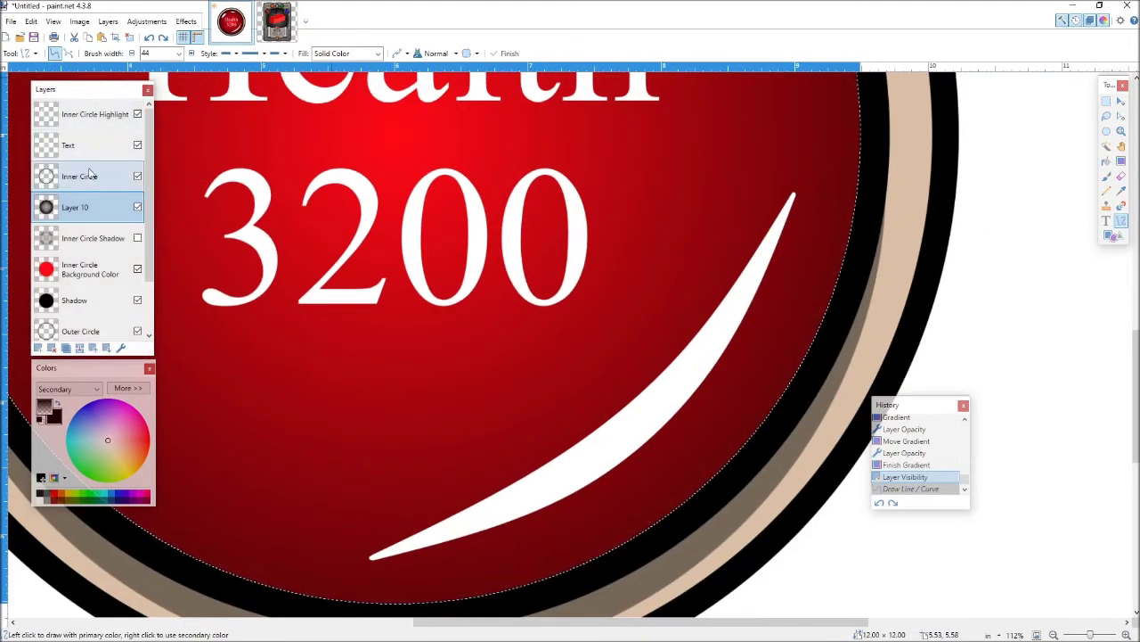
click(39, 497)
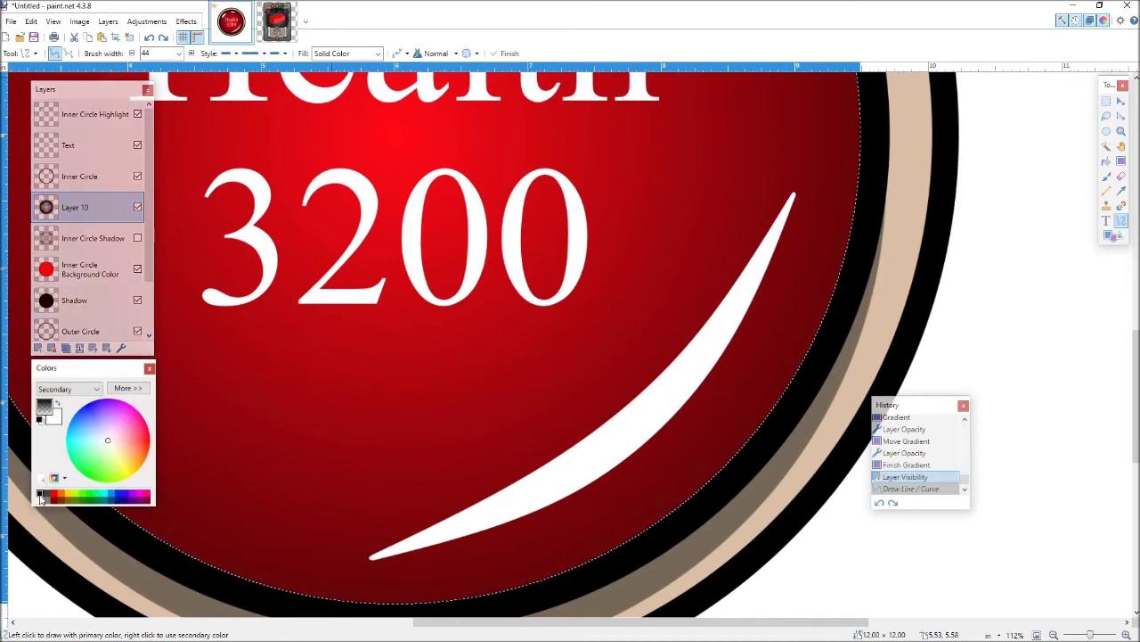
click(68, 388)
click(56, 400)
drag(655, 236, 539, 378)
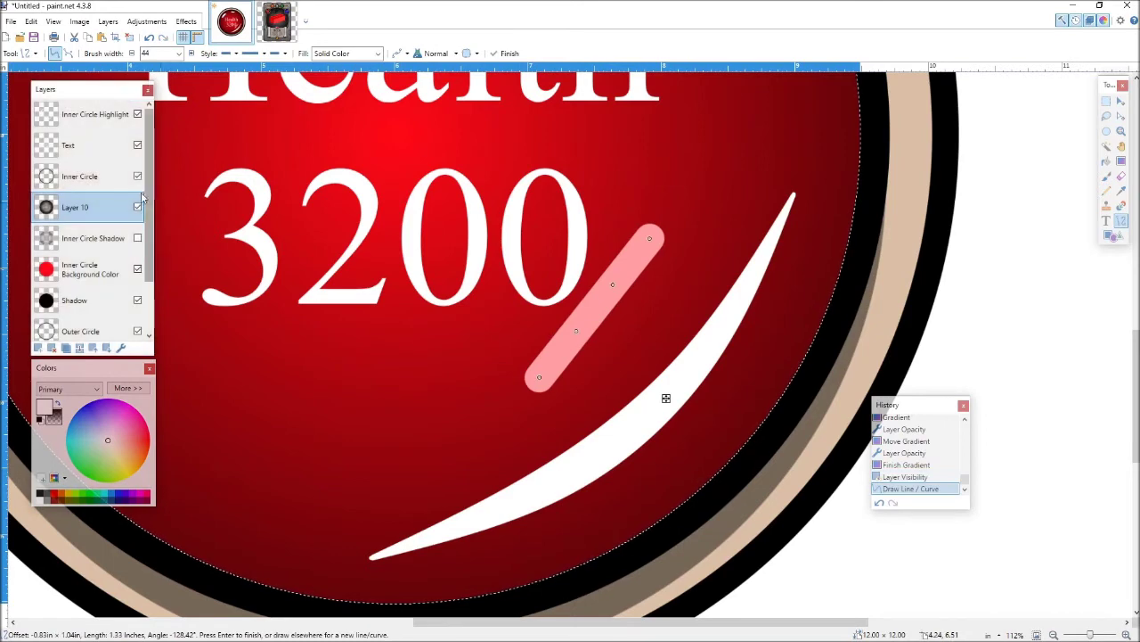
key(ctrl+z)
click(88, 122)
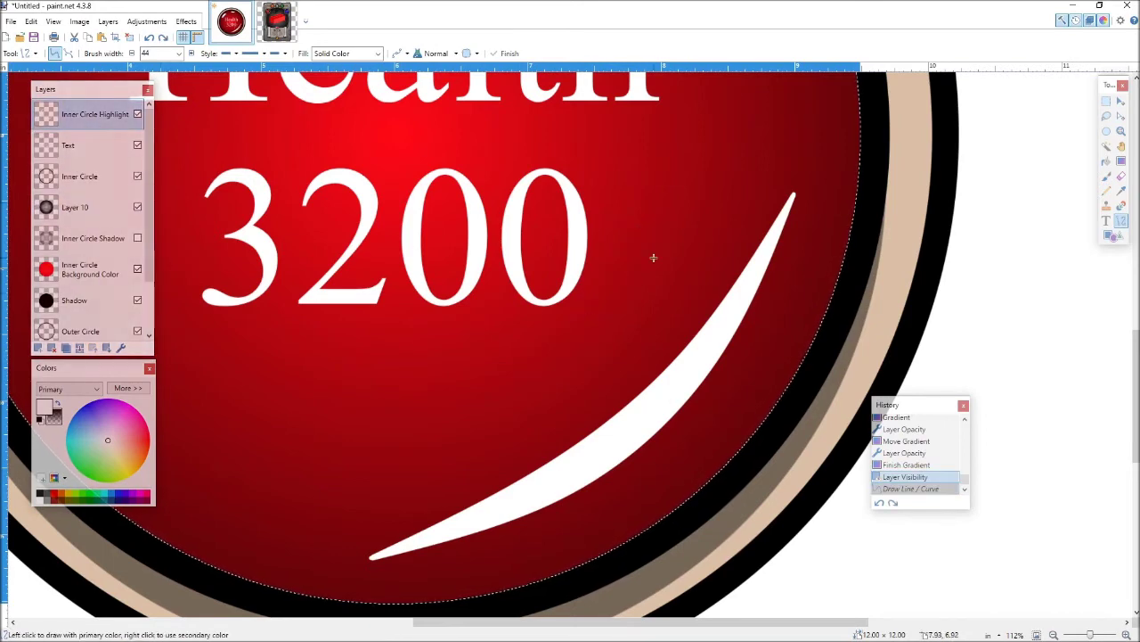
Step: Draw a white diagonal line about 1.5 inches long inside the lower-right highlight, set brush width 9, and trace a second line over it
drag(688, 231, 538, 367)
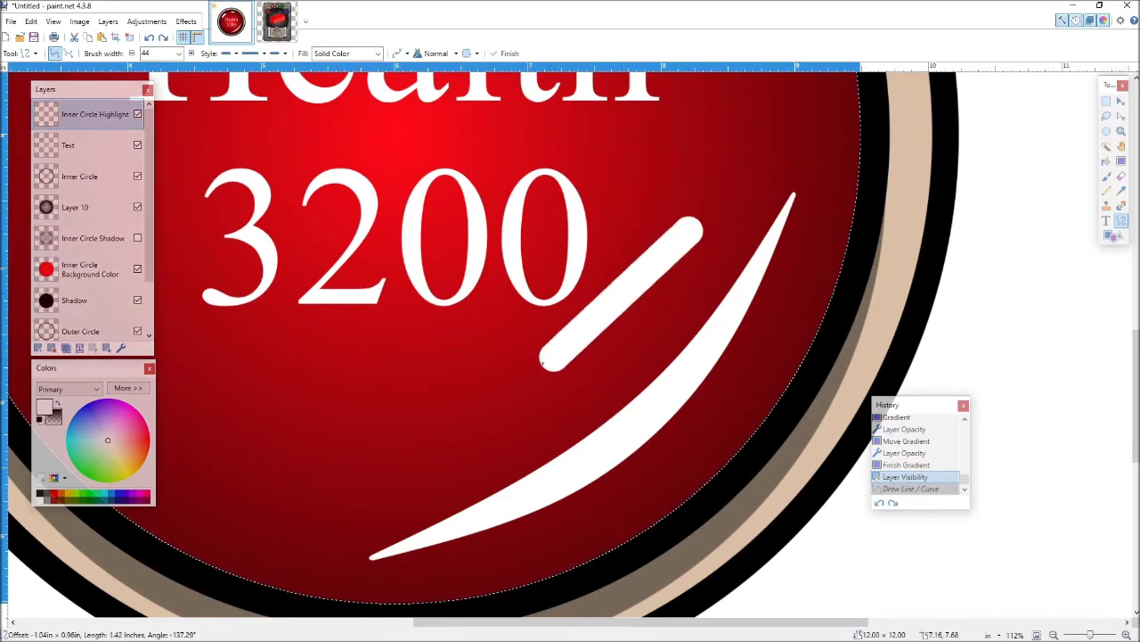
click(158, 54)
text(4)
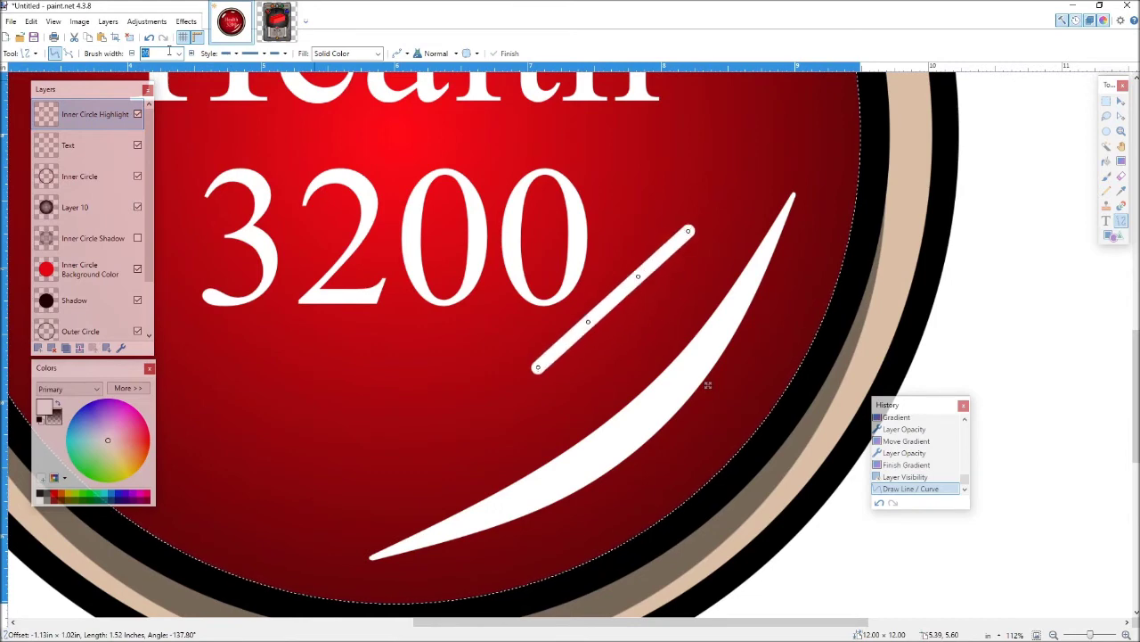
click(558, 369)
mouse_move(538, 367)
mouse_down()
mouse_move(675, 280)
mouse_move(688, 232)
mouse_up()
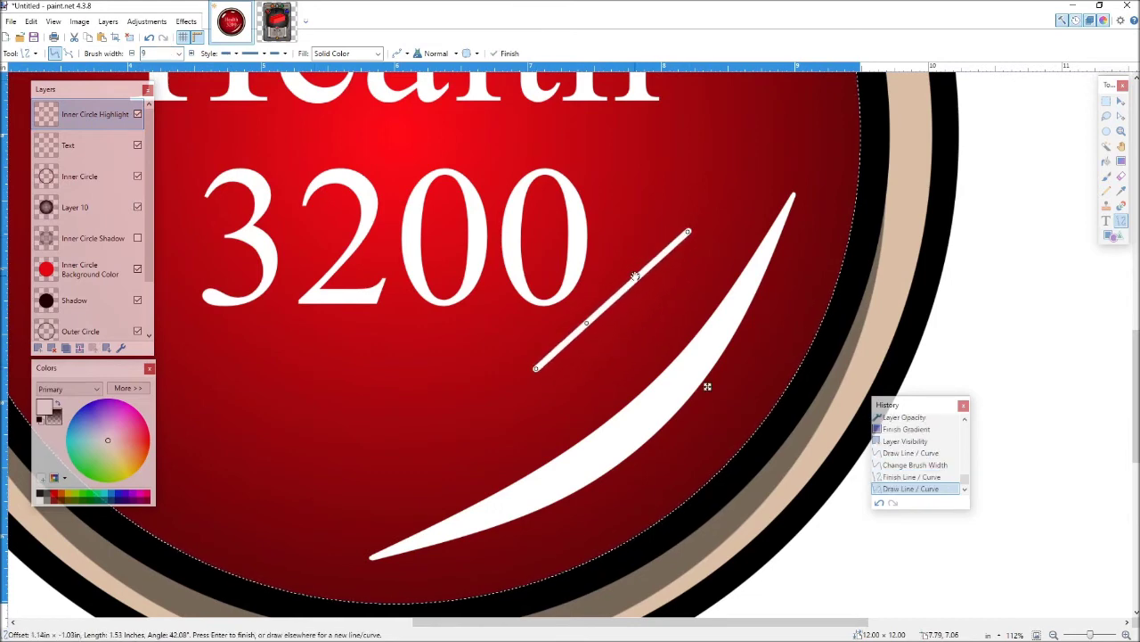
Step: Bend the second line outward to form a closed crescent with the first, and fill the crescent with white
drag(635, 277, 645, 286)
drag(586, 324, 601, 331)
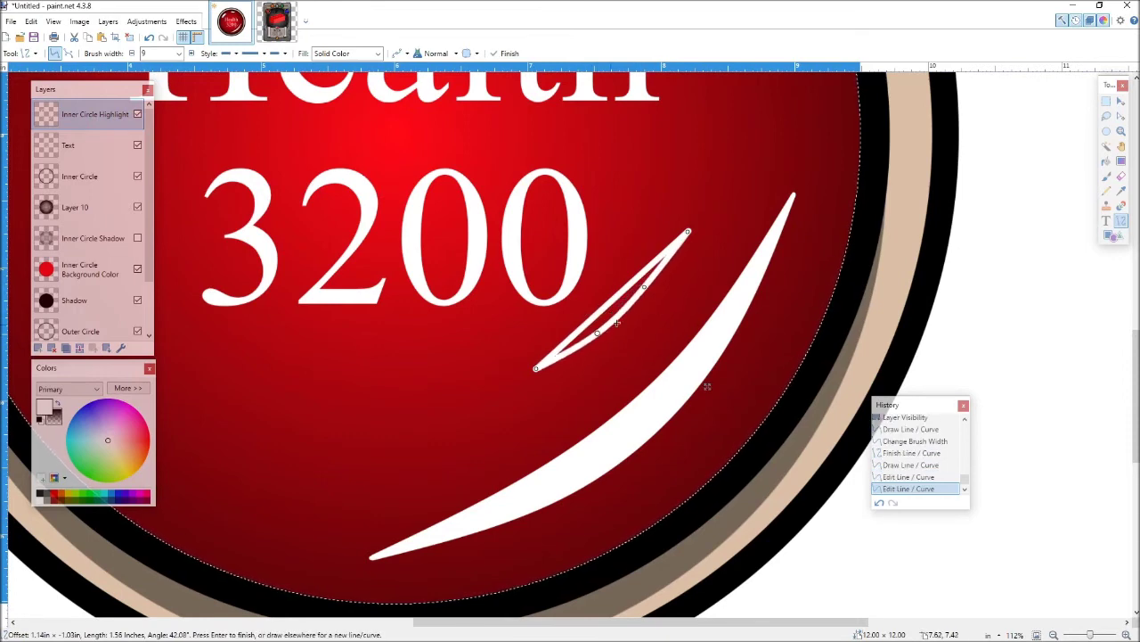
drag(646, 284, 655, 274)
click(1106, 160)
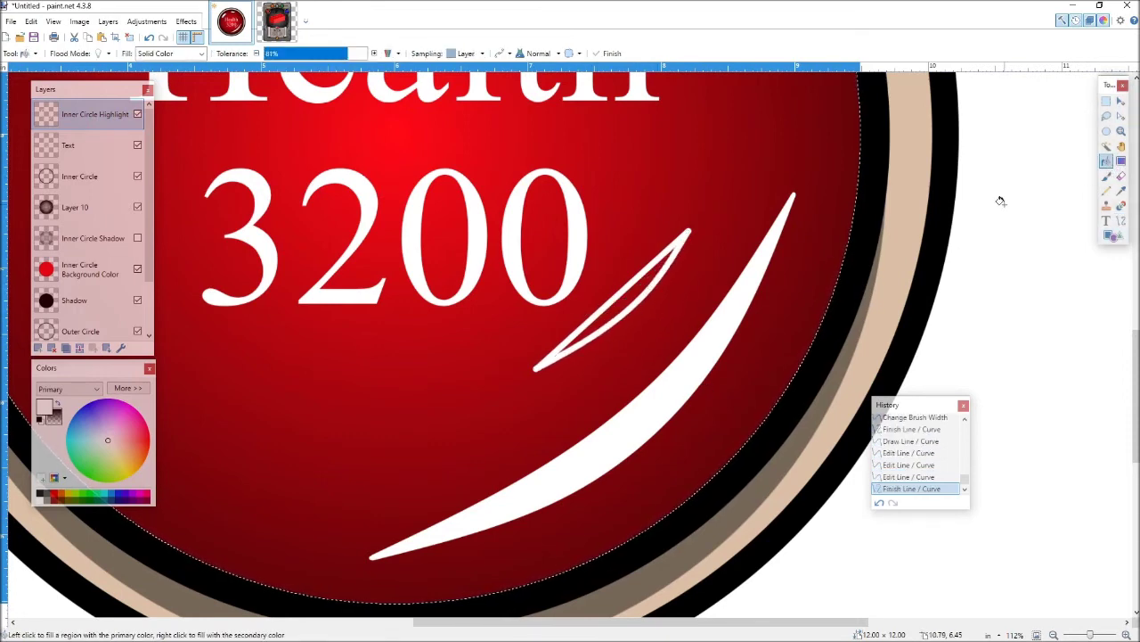
click(623, 294)
scroll(643, 326, up, 3)
scroll(644, 326, down, 4)
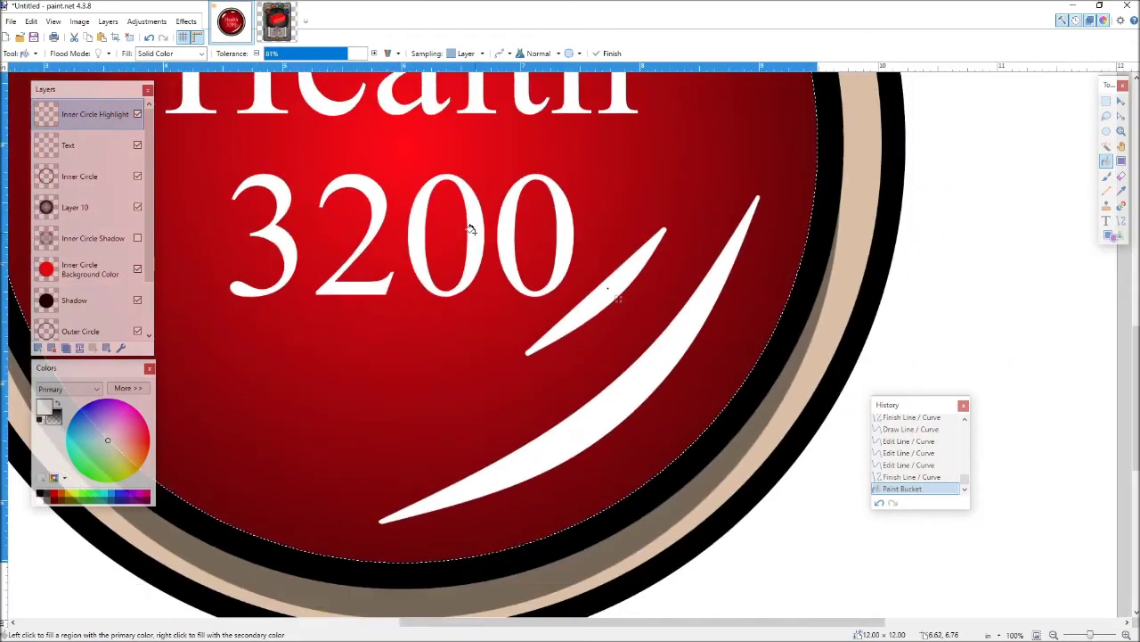
scroll(477, 237, down, 2)
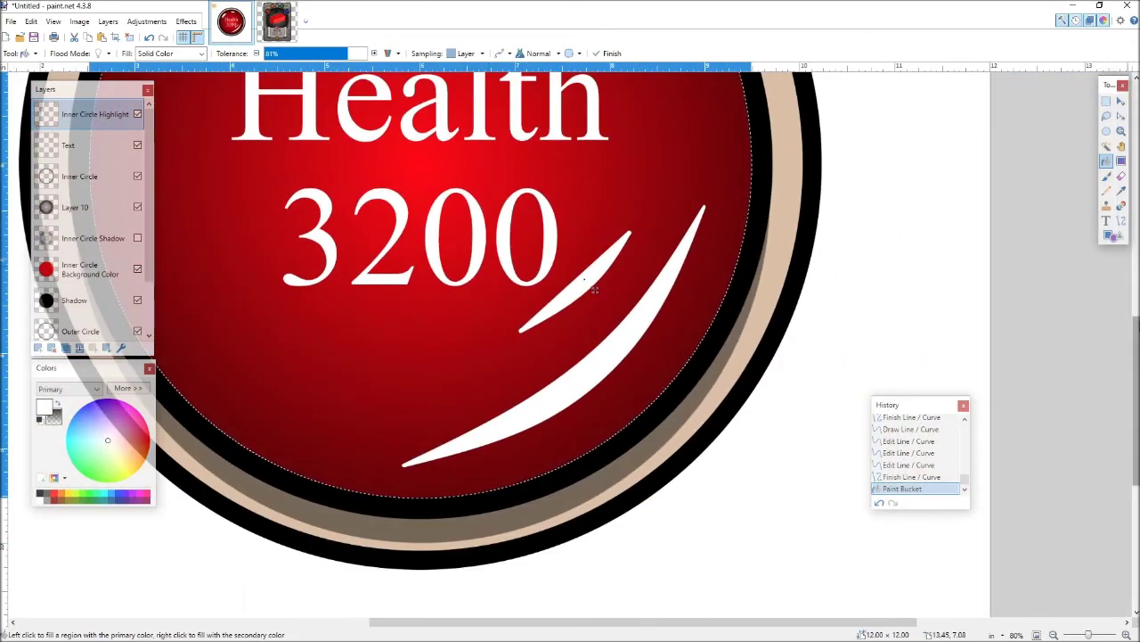
scroll(595, 289, up, 3)
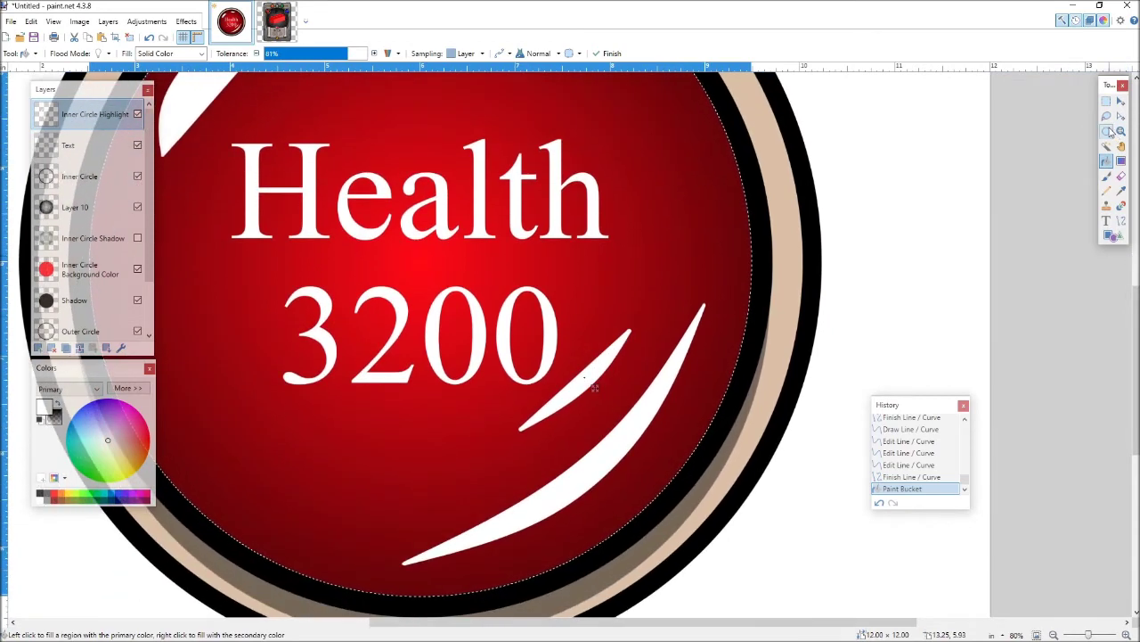
Step: Undo the fill, curve edits and lines of the demonstration crescent
key(ctrl+z)
key(ctrl+z)
key(ctrl+z)
key(ctrl+z)
key(ctrl+z)
key(ctrl+z)
key(ctrl+z)
key(ctrl+z)
key(ctrl+z)
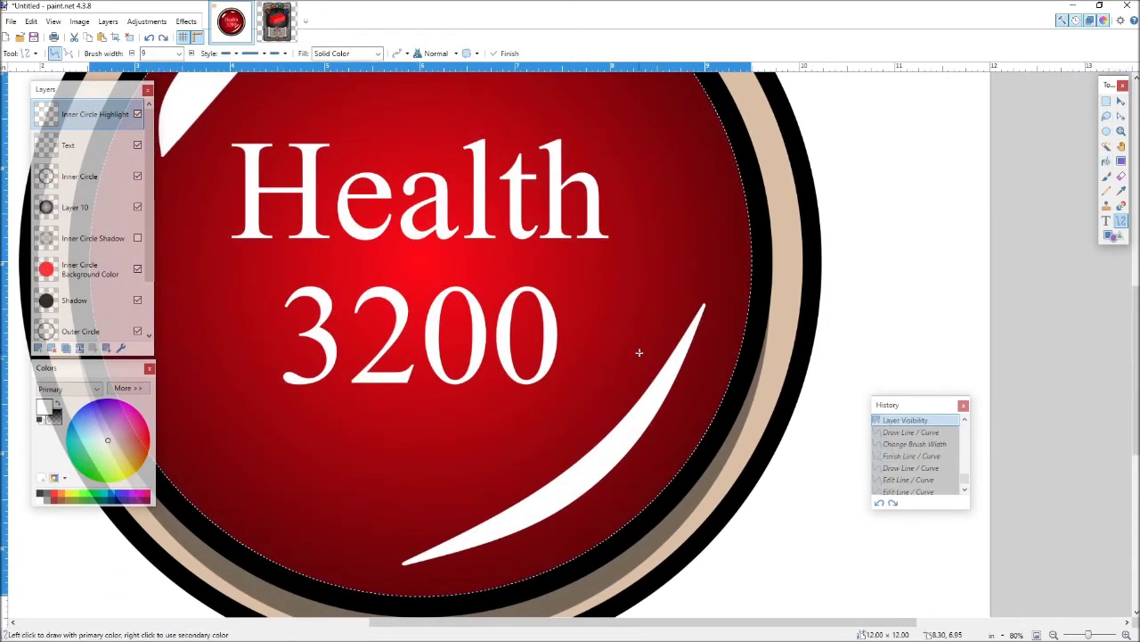
Step: Set the Inner Circle Highlight layer's opacity to 113
scroll(631, 329, down, 2)
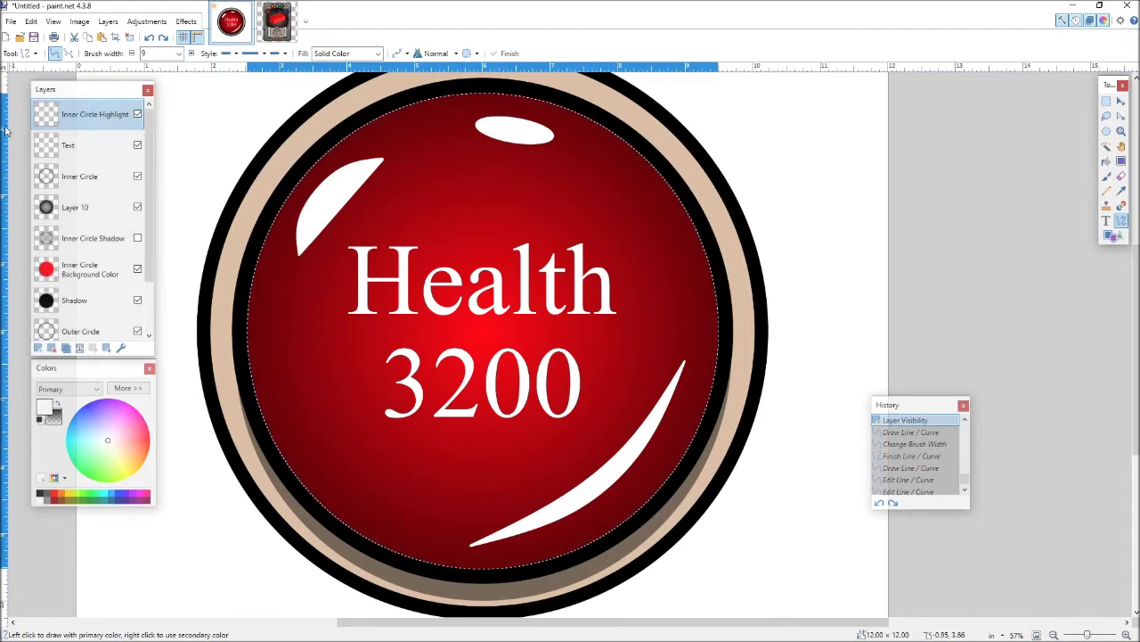
click(121, 348)
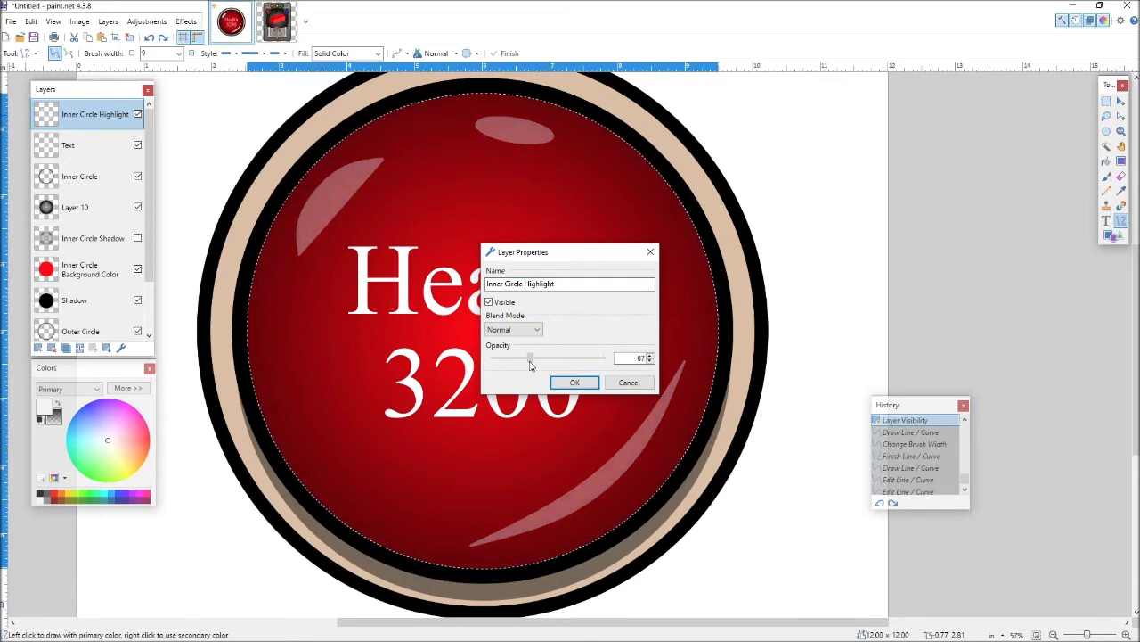
drag(536, 364, 540, 365)
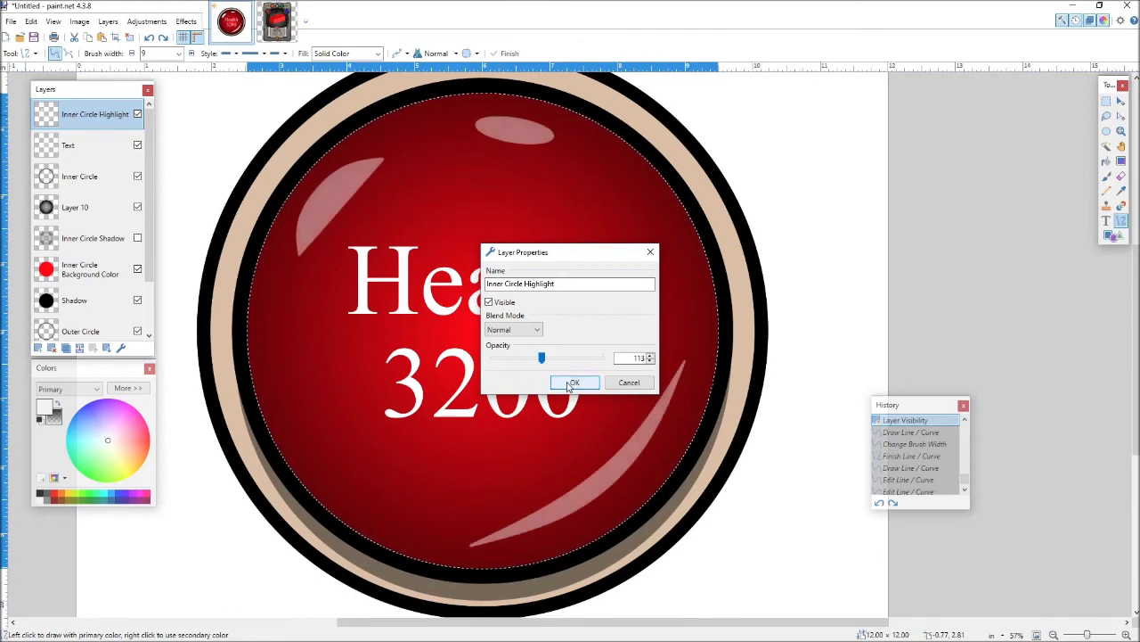
click(571, 383)
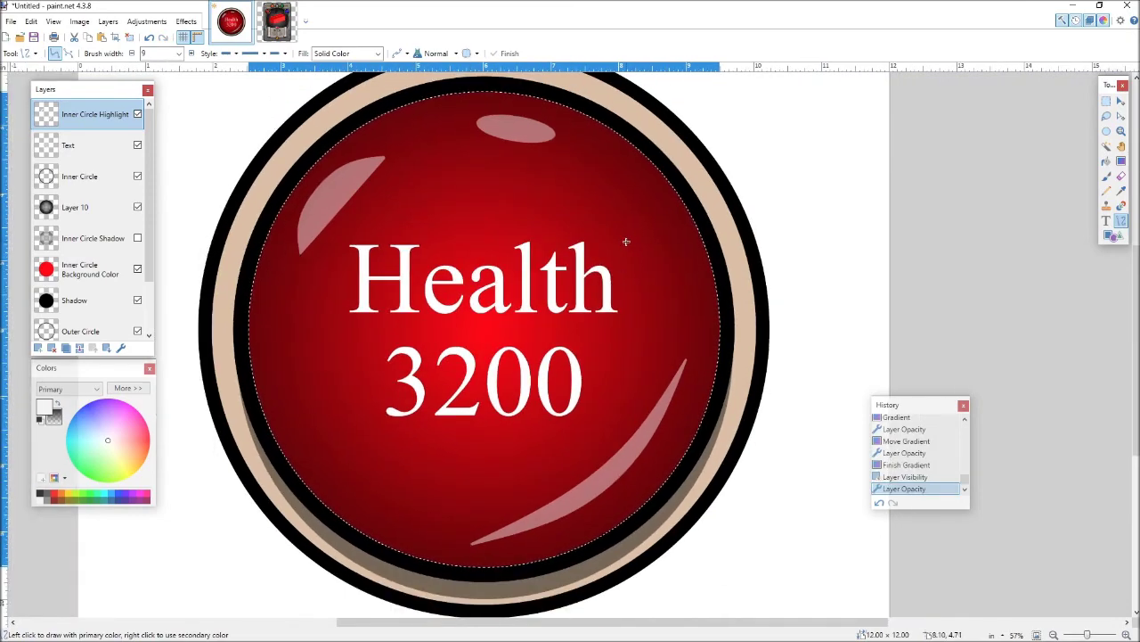
Step: Select the entire canvas in place of the inner circle selection
key(ctrl+a)
scroll(680, 231, down, 3)
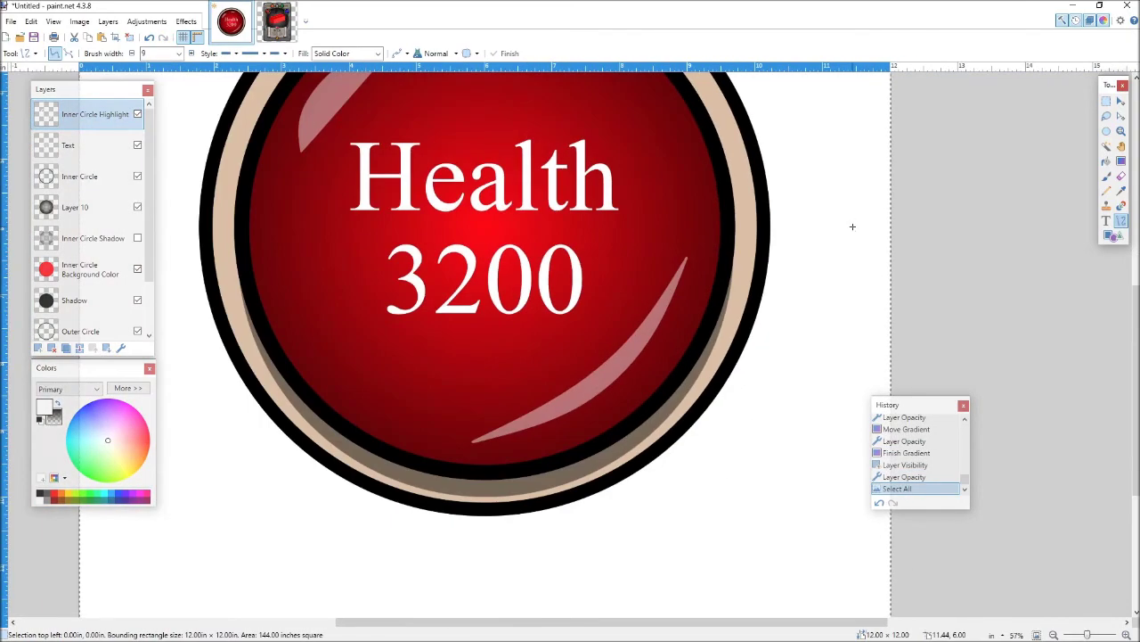
scroll(486, 347, up, 3)
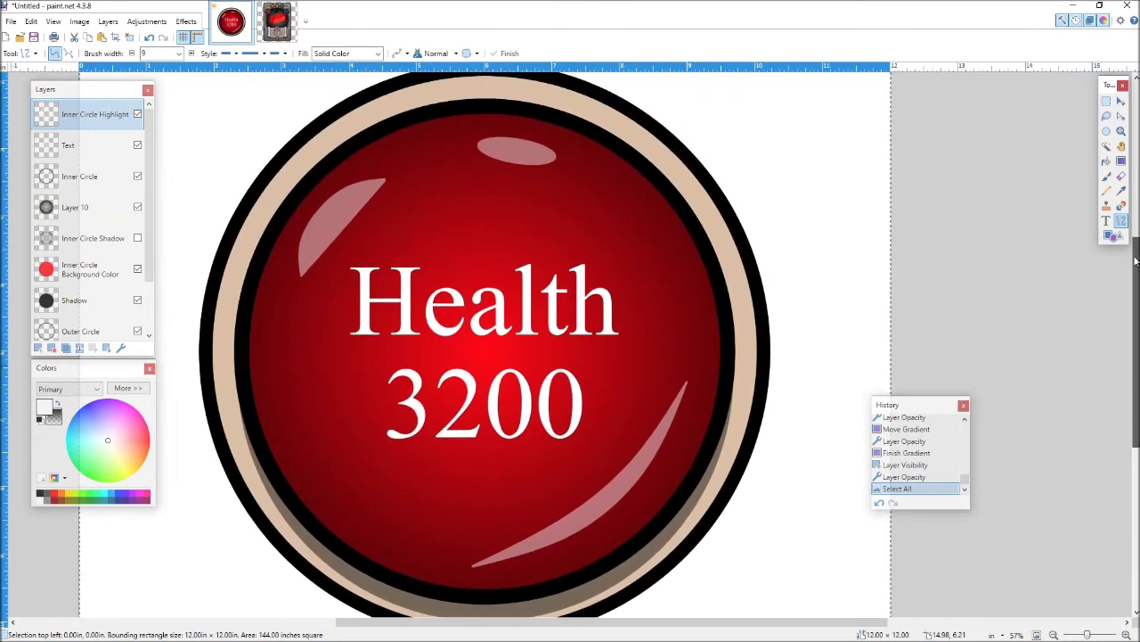
Step: Compare the finished badge with the original Health badge in The Brick.png, and return to the badge image
click(277, 22)
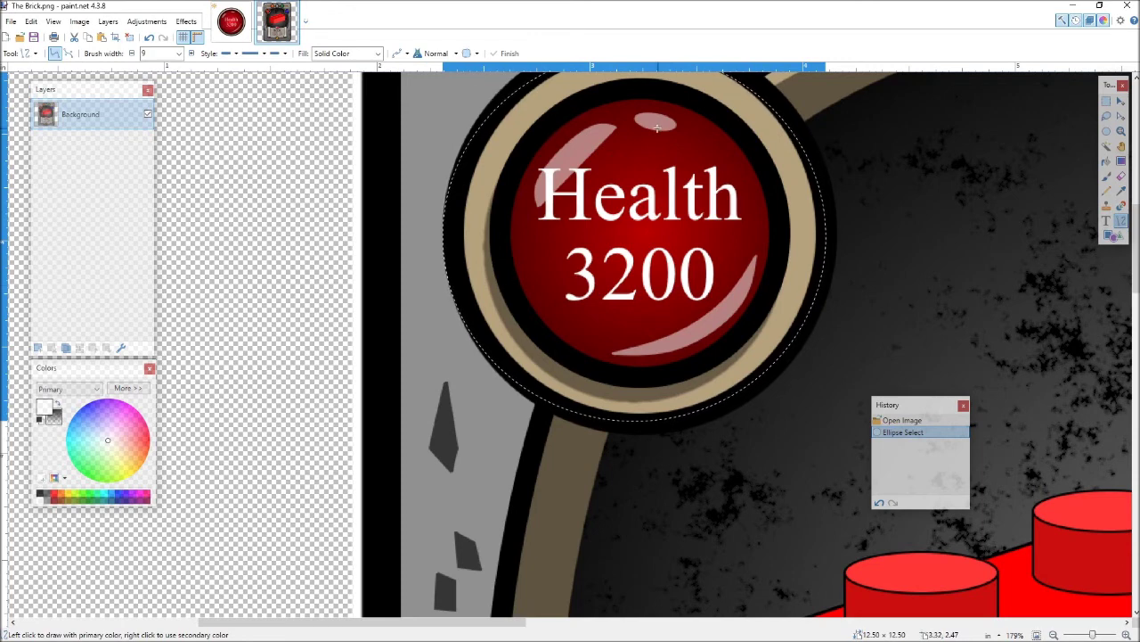
click(234, 23)
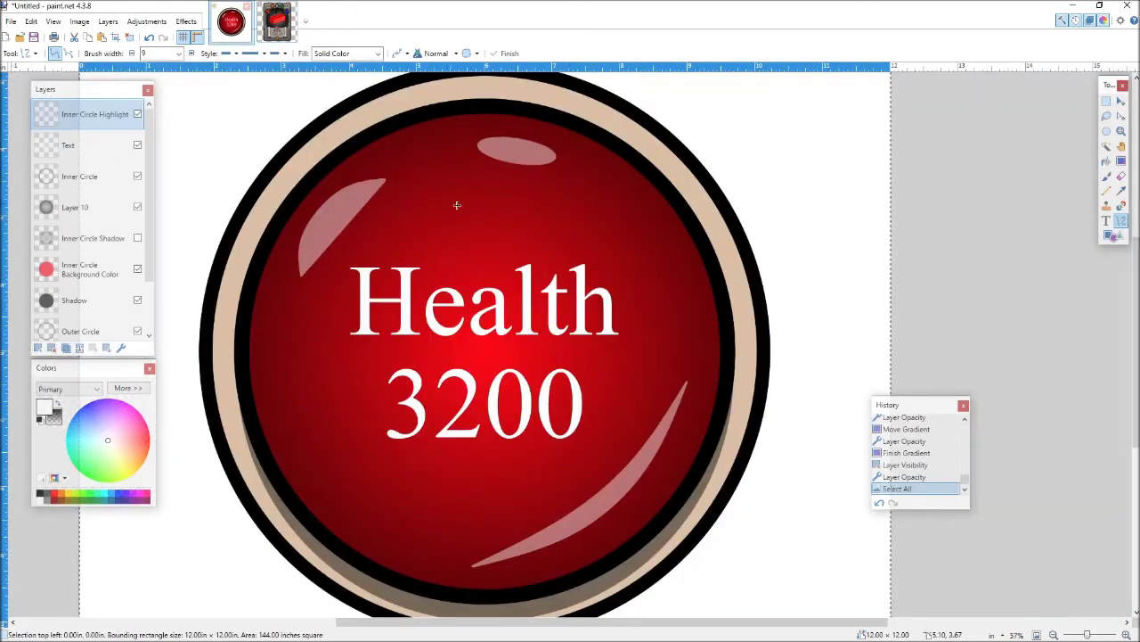
scroll(506, 269, down, 2)
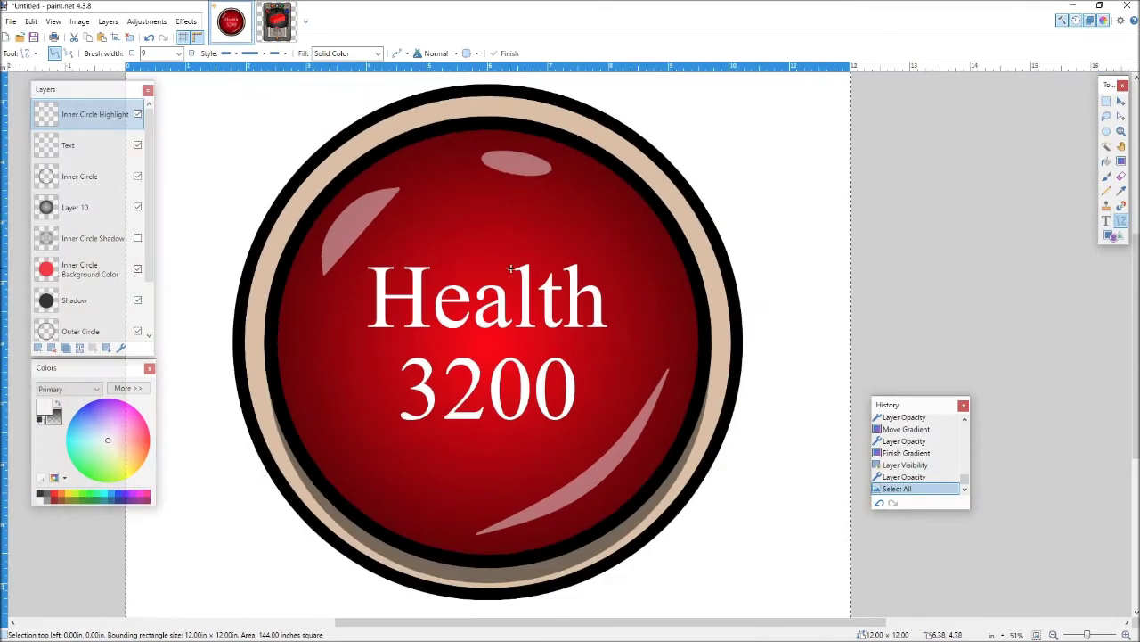
Step: Review the badge's layer stack from Inner Circle Highlight down to Background
scroll(135, 200, down, 2)
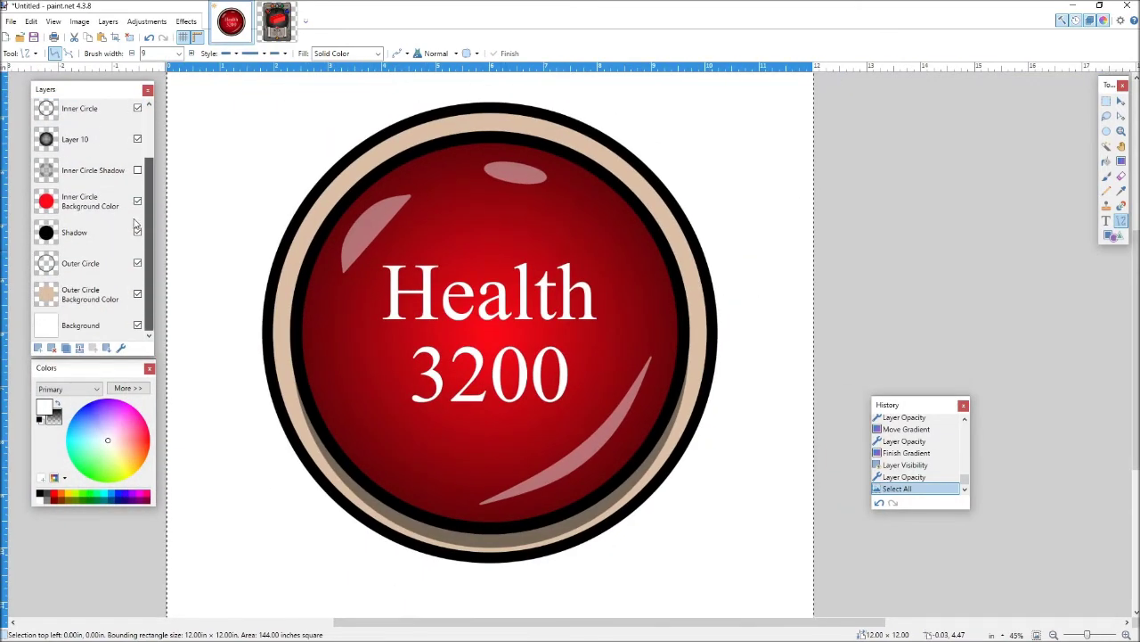
scroll(134, 205, up, 2)
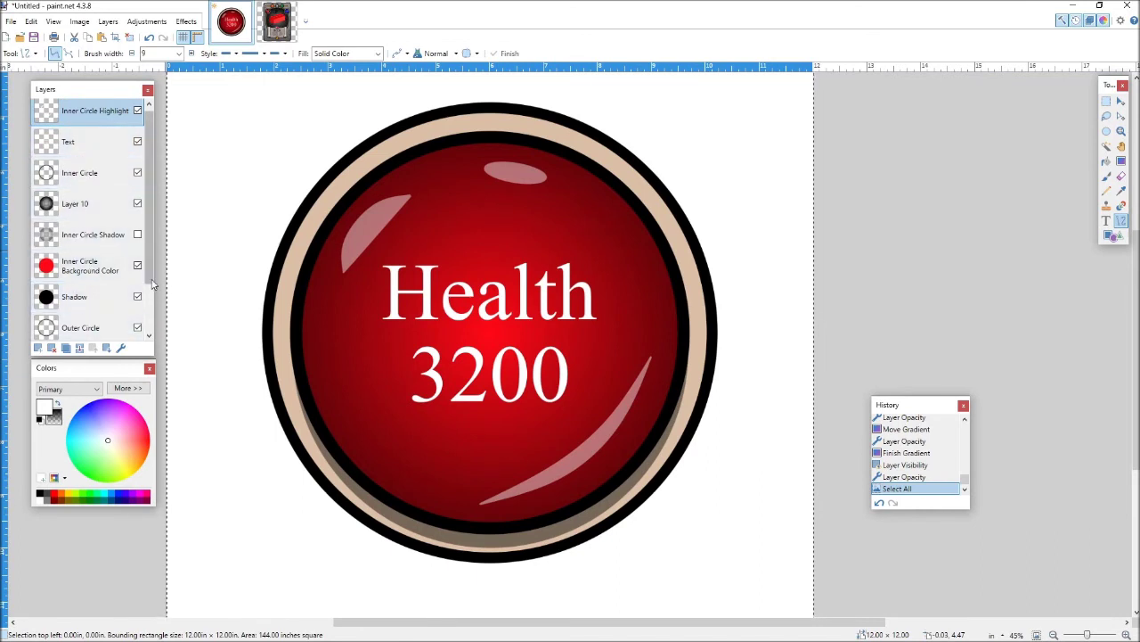
scroll(150, 294, down, 2)
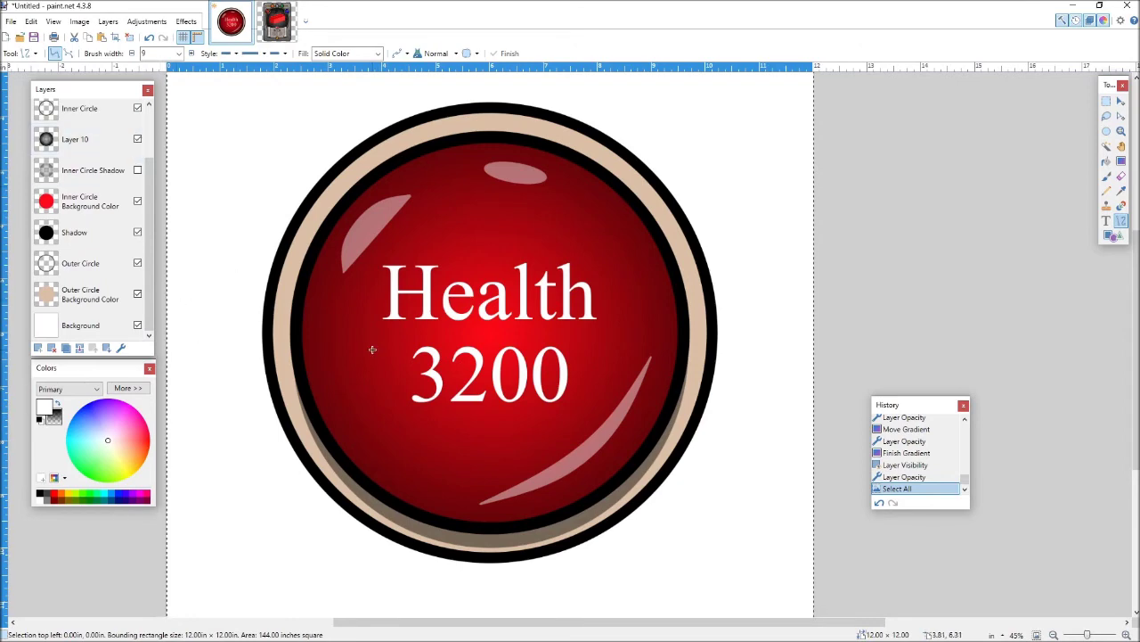
Step: Examine the original Health and Stealth badges in The Brick.png, and return to the untitled badge image
click(265, 30)
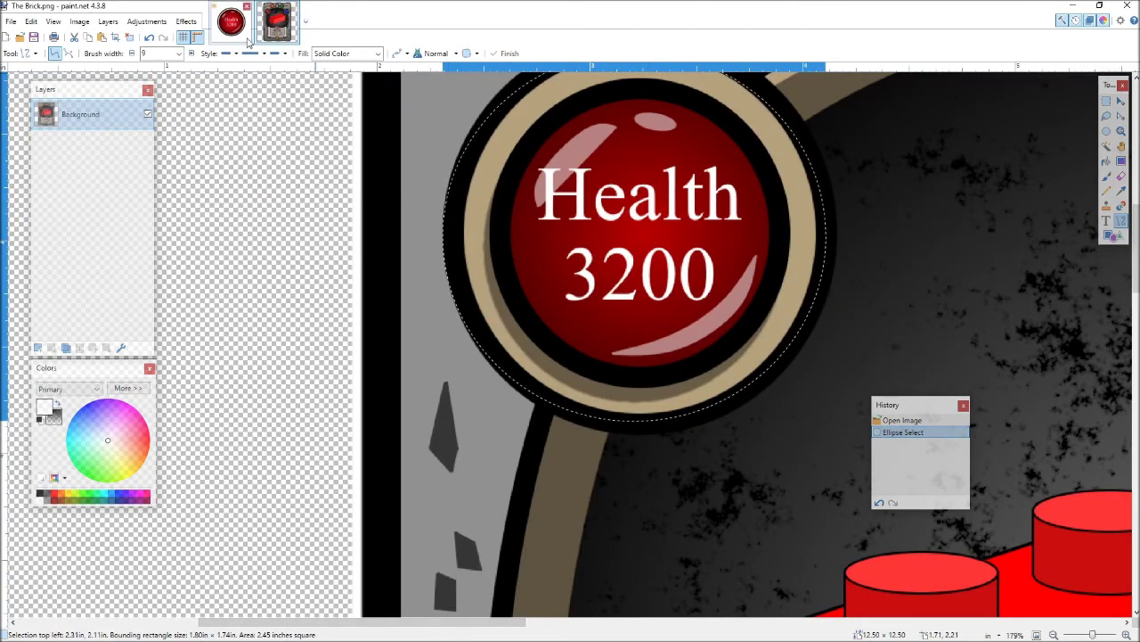
mouse_move(468, 629)
mouse_down()
mouse_move(521, 635)
mouse_move(467, 601)
mouse_move(954, 600)
mouse_move(853, 591)
mouse_up()
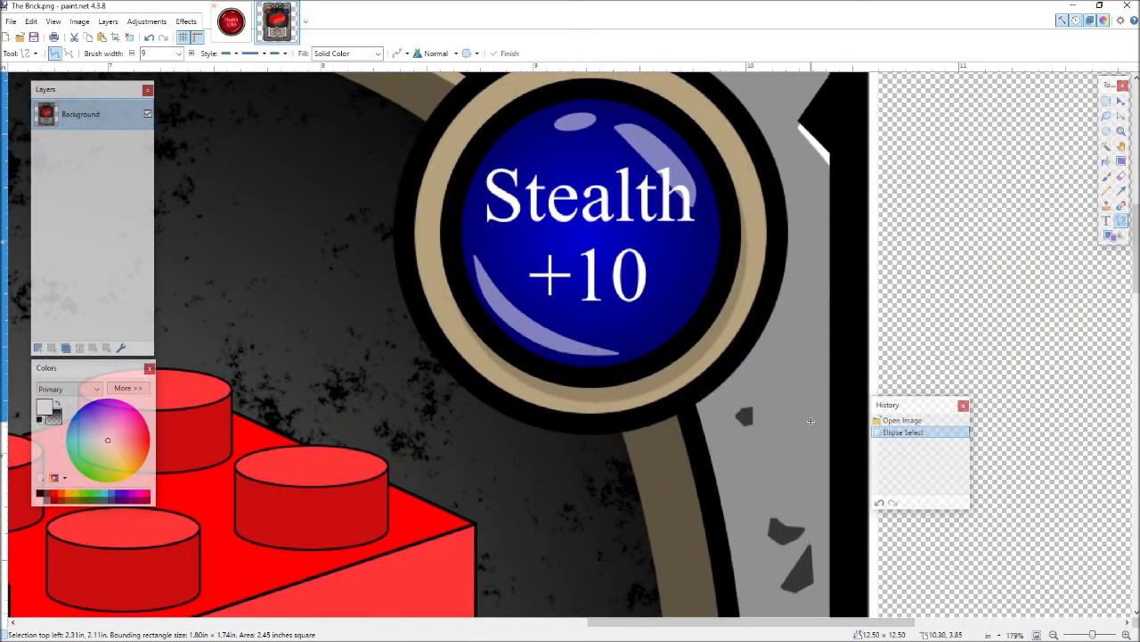
mouse_move(853, 637)
mouse_move(812, 629)
mouse_down()
mouse_move(642, 624)
mouse_move(601, 604)
mouse_move(753, 611)
mouse_move(745, 598)
mouse_move(513, 567)
mouse_move(857, 555)
mouse_move(406, 521)
mouse_up()
mouse_move(729, 538)
mouse_down()
mouse_move(623, 594)
mouse_move(538, 579)
mouse_up()
click(242, 36)
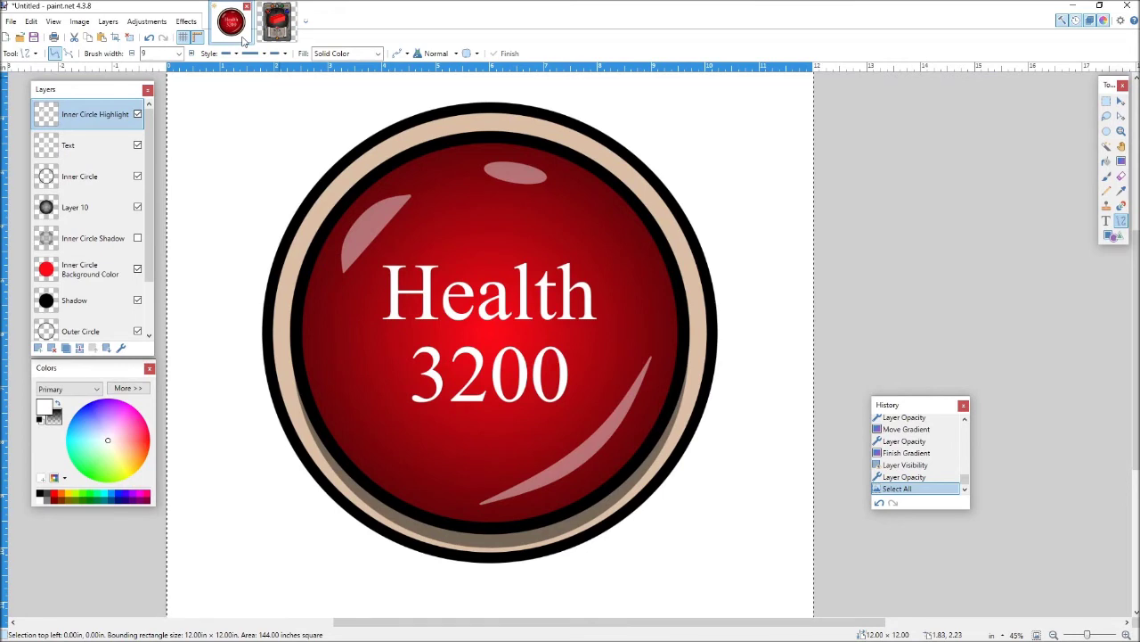
scroll(544, 246, down, 1)
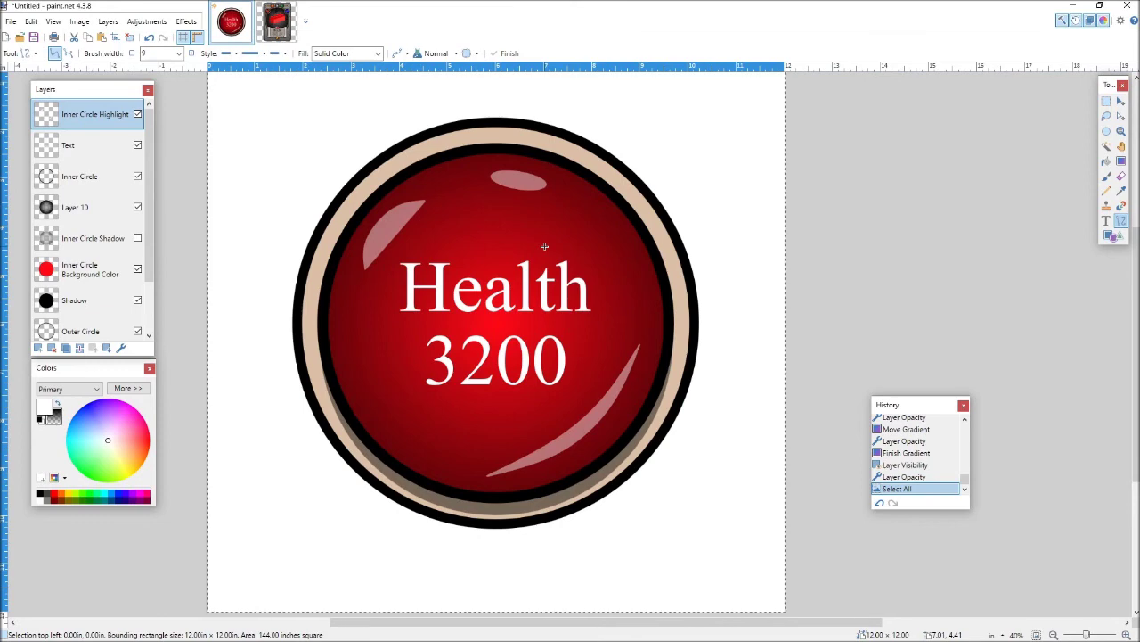
Step: View the complete card in The Brick.png, compare it with the layered Health badge, and end on the badge image
click(285, 41)
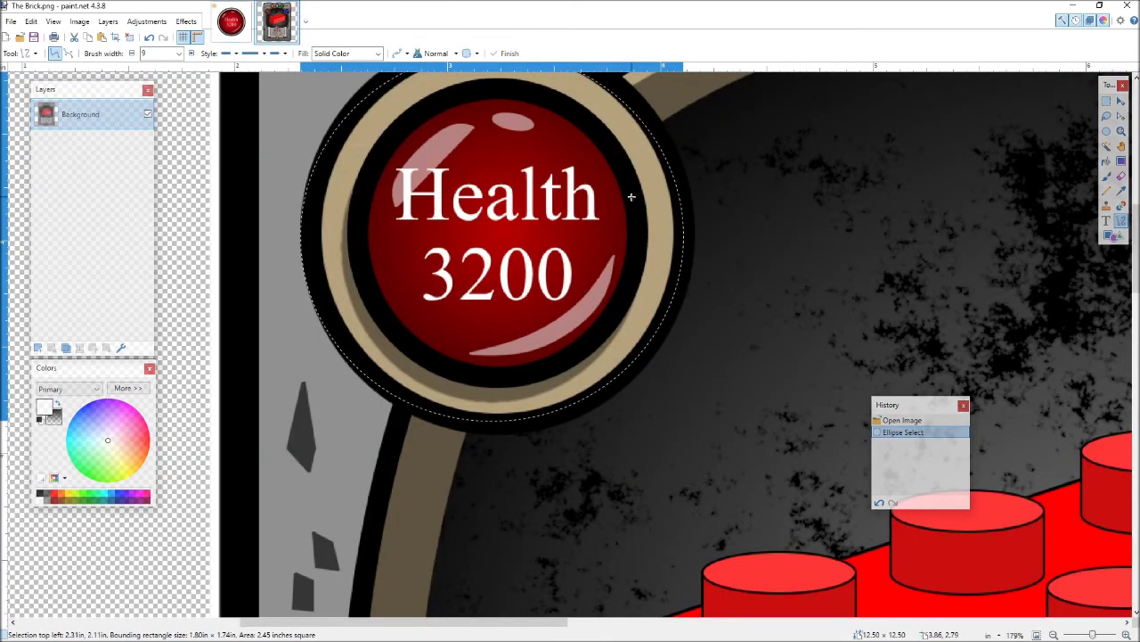
scroll(770, 216, down, 5)
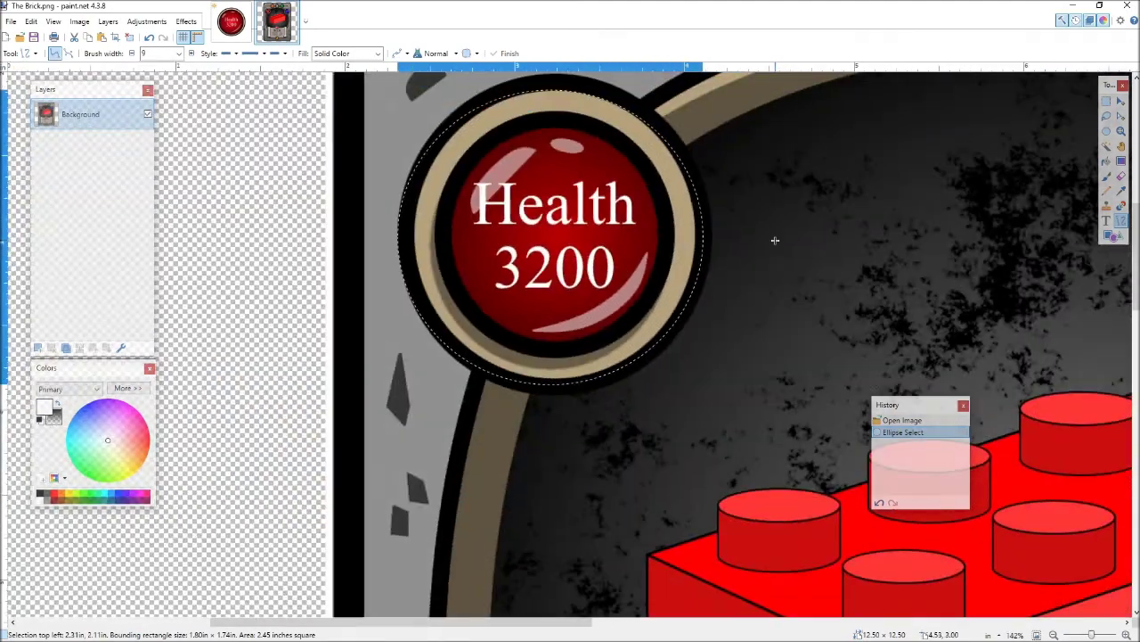
scroll(769, 222, down, 1)
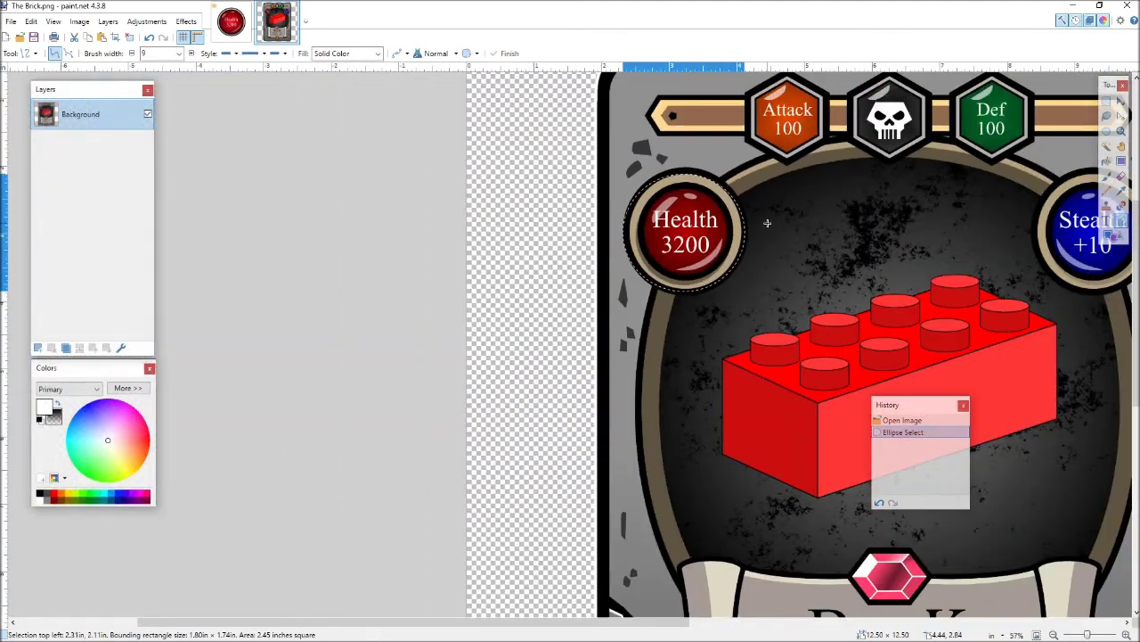
drag(579, 625, 724, 625)
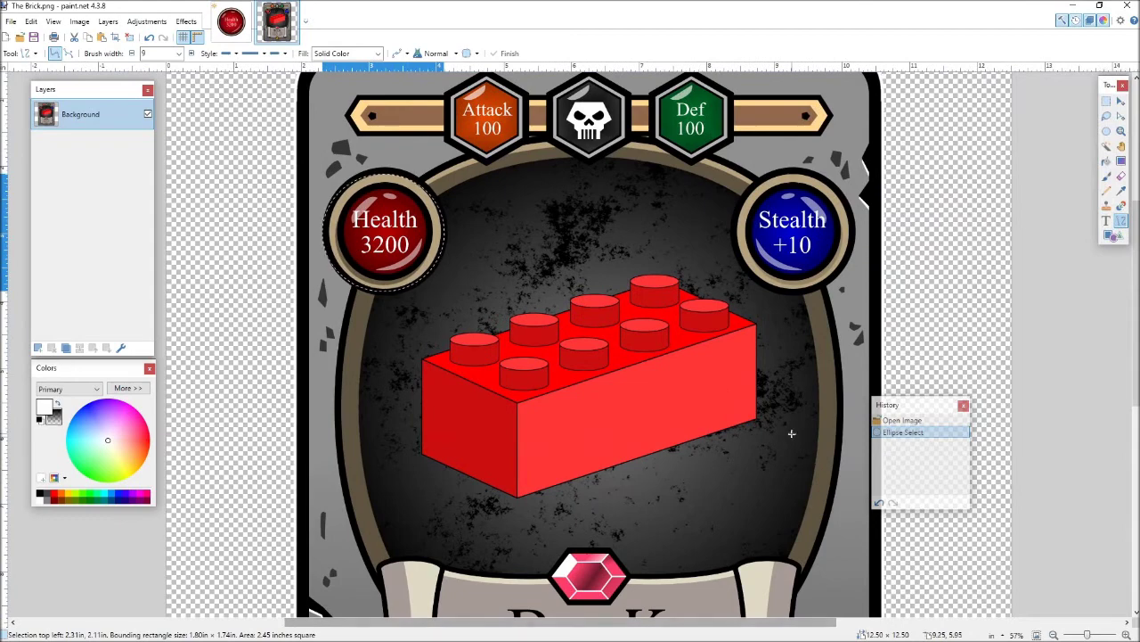
scroll(751, 425, down, 2)
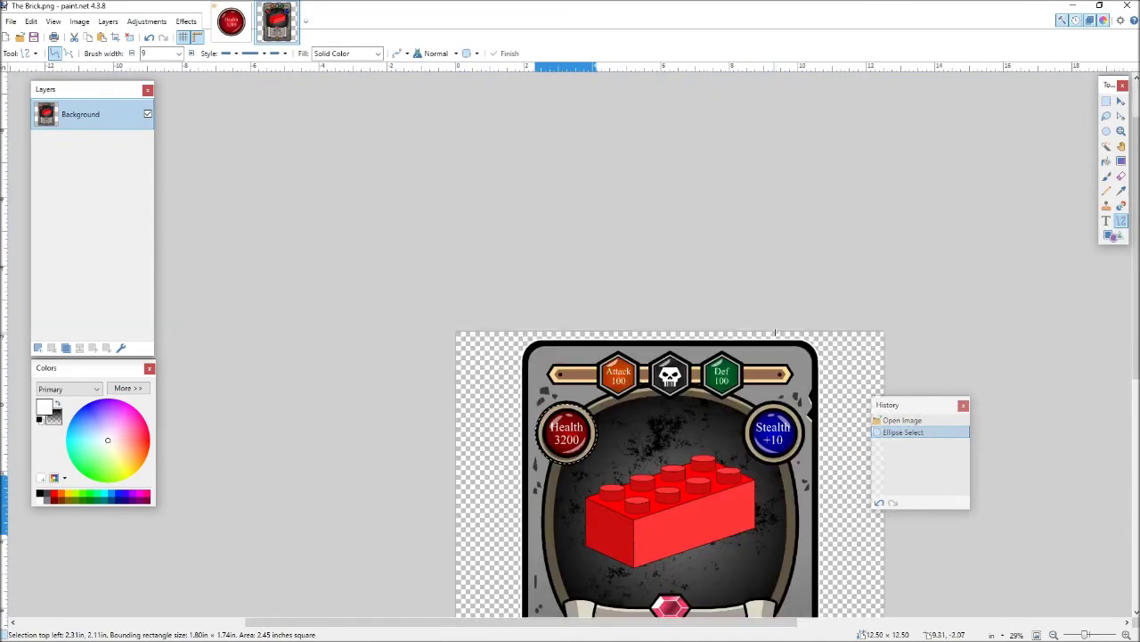
scroll(751, 425, down, 3)
scroll(670, 330, up, 1)
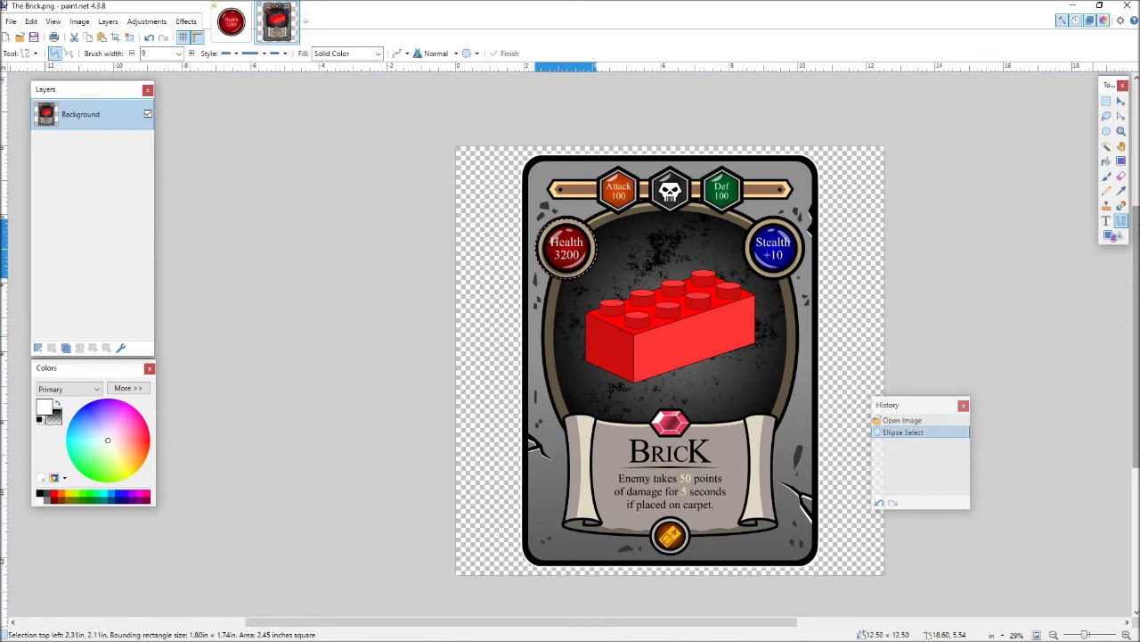
click(231, 21)
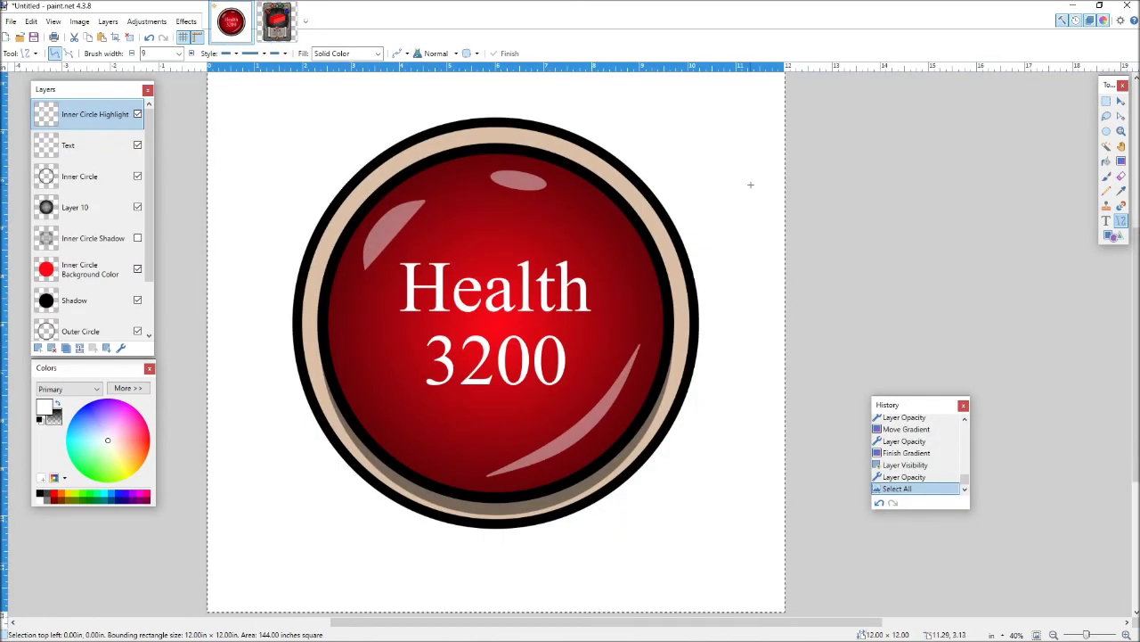
click(284, 32)
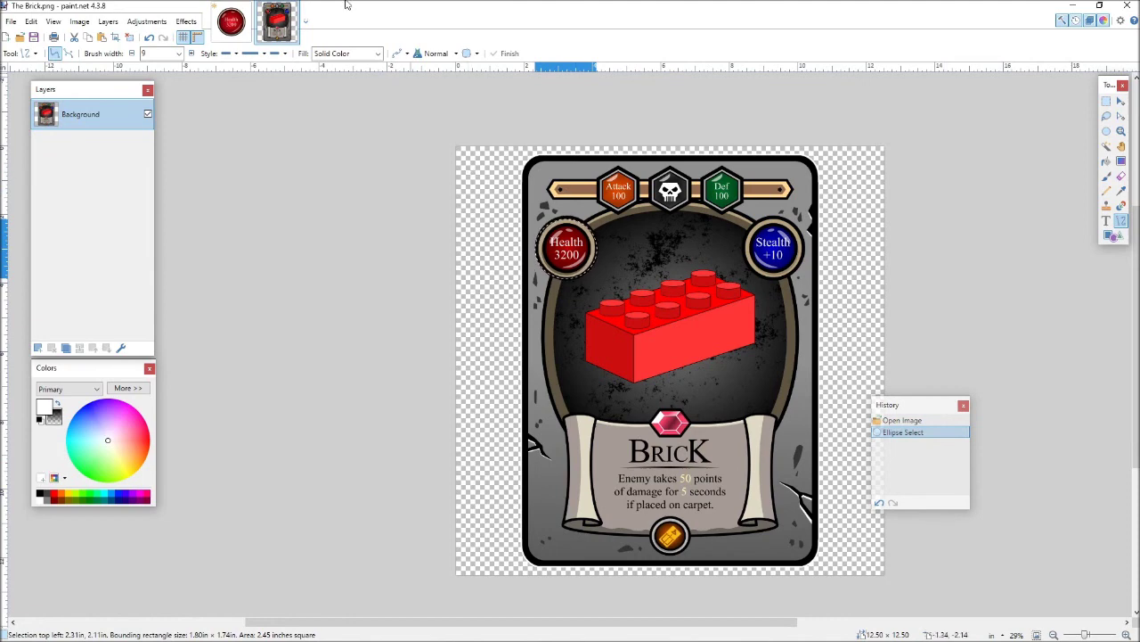
click(230, 22)
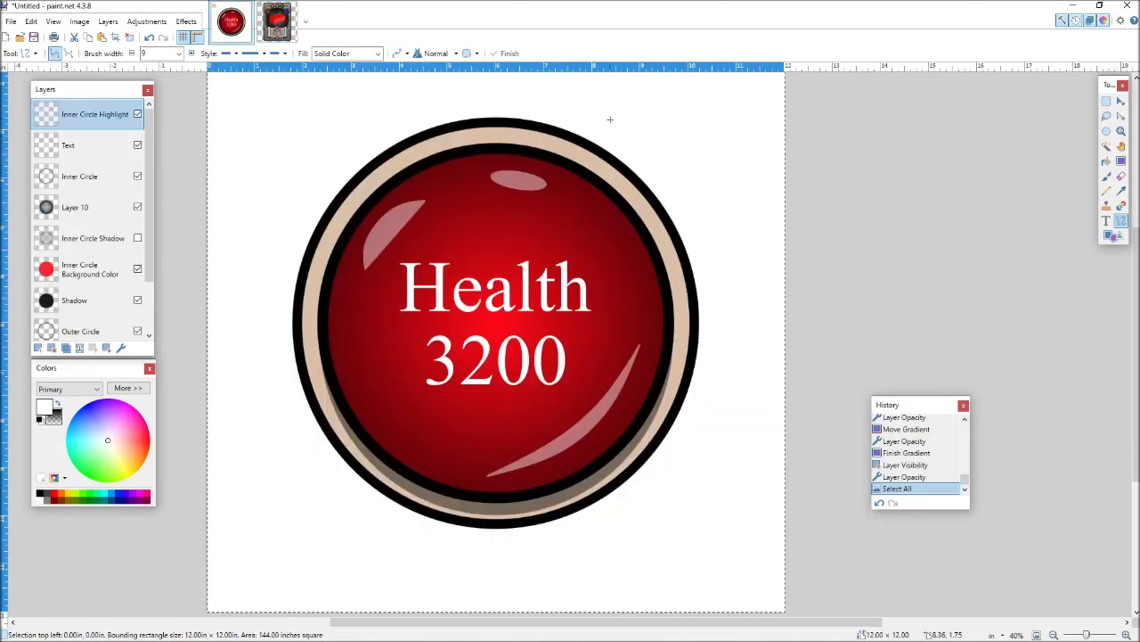